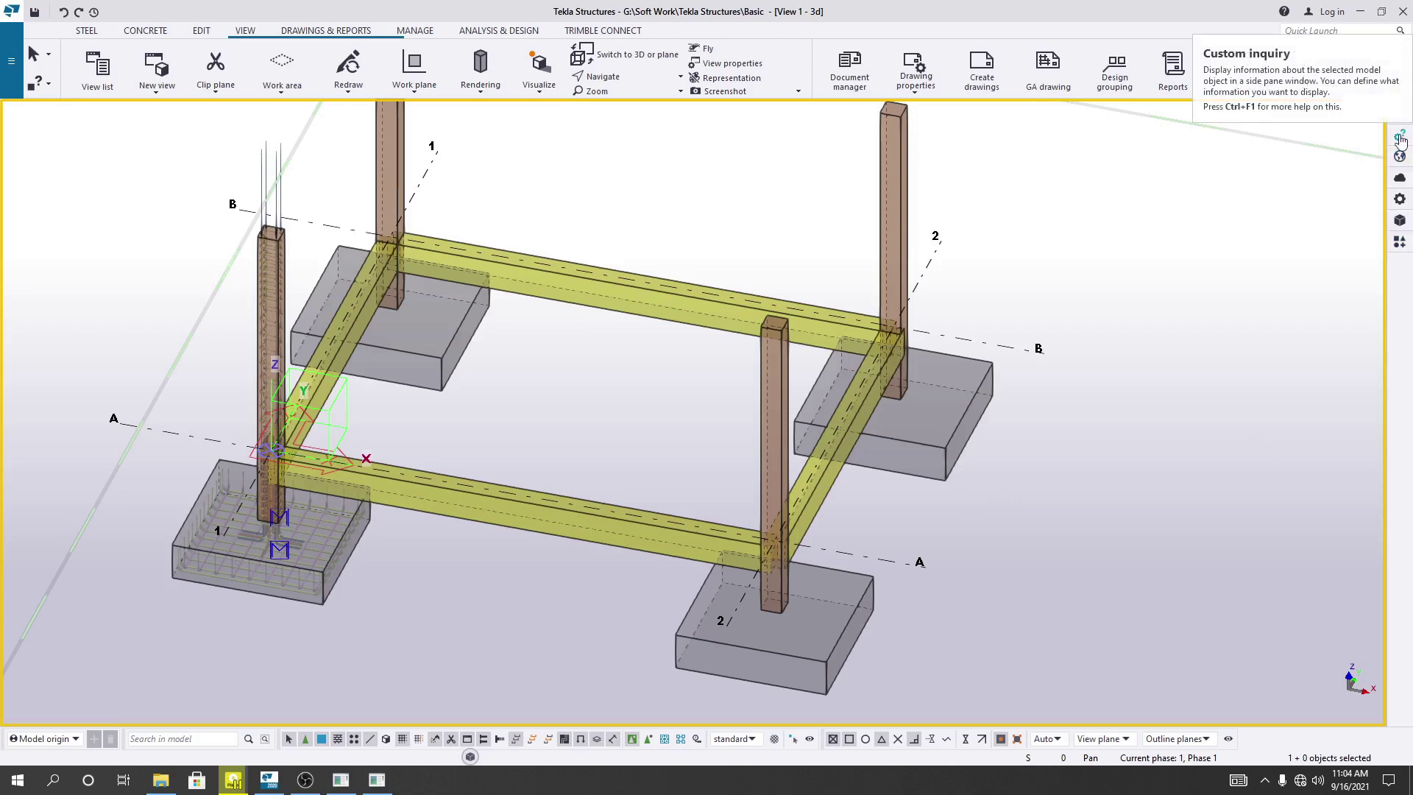
Step: Search the applications and components catalog for "beam" and look through the results for a rectangular beam reinforcement component
{"action": "left_click", "coordinate": [1398, 243]}
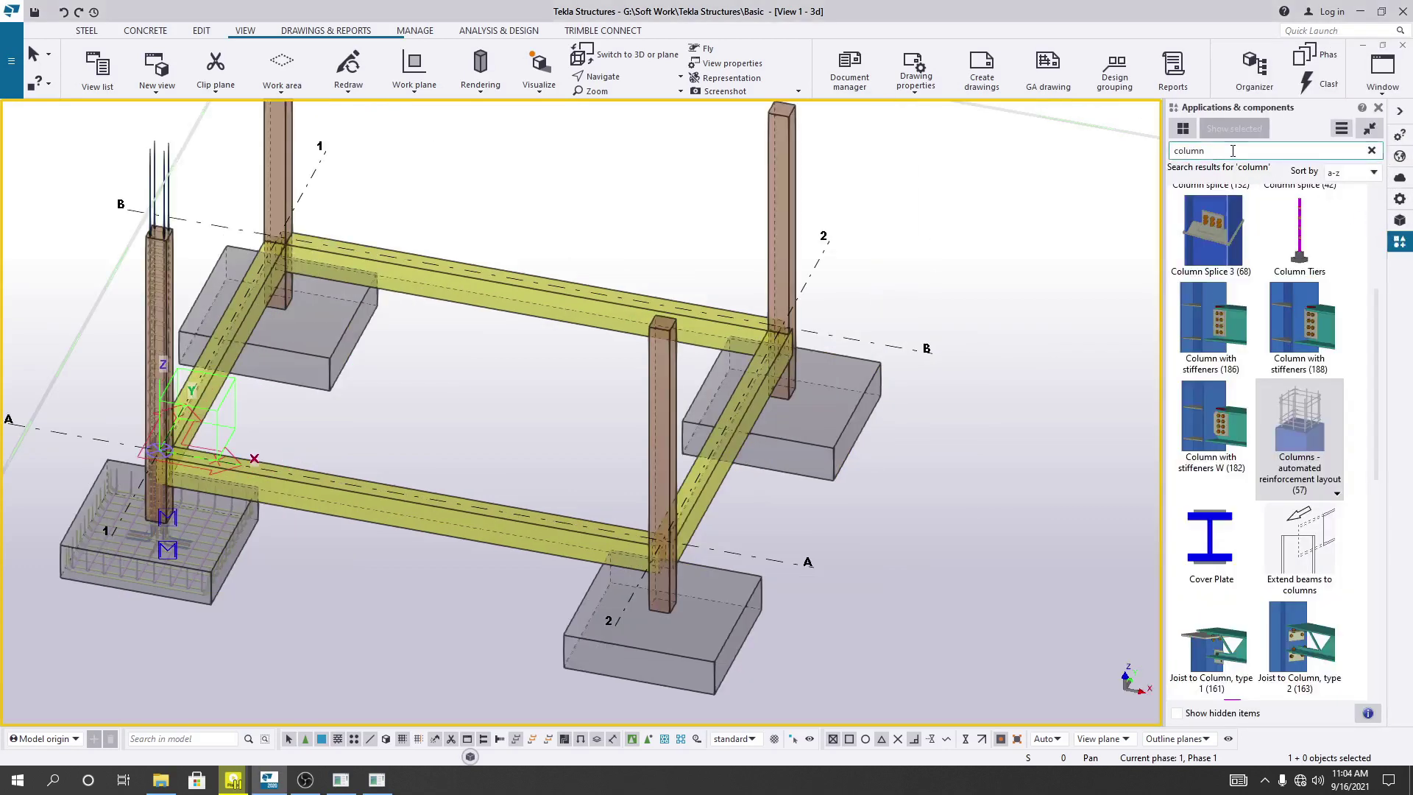
{"action": "type", "text": "beam"}
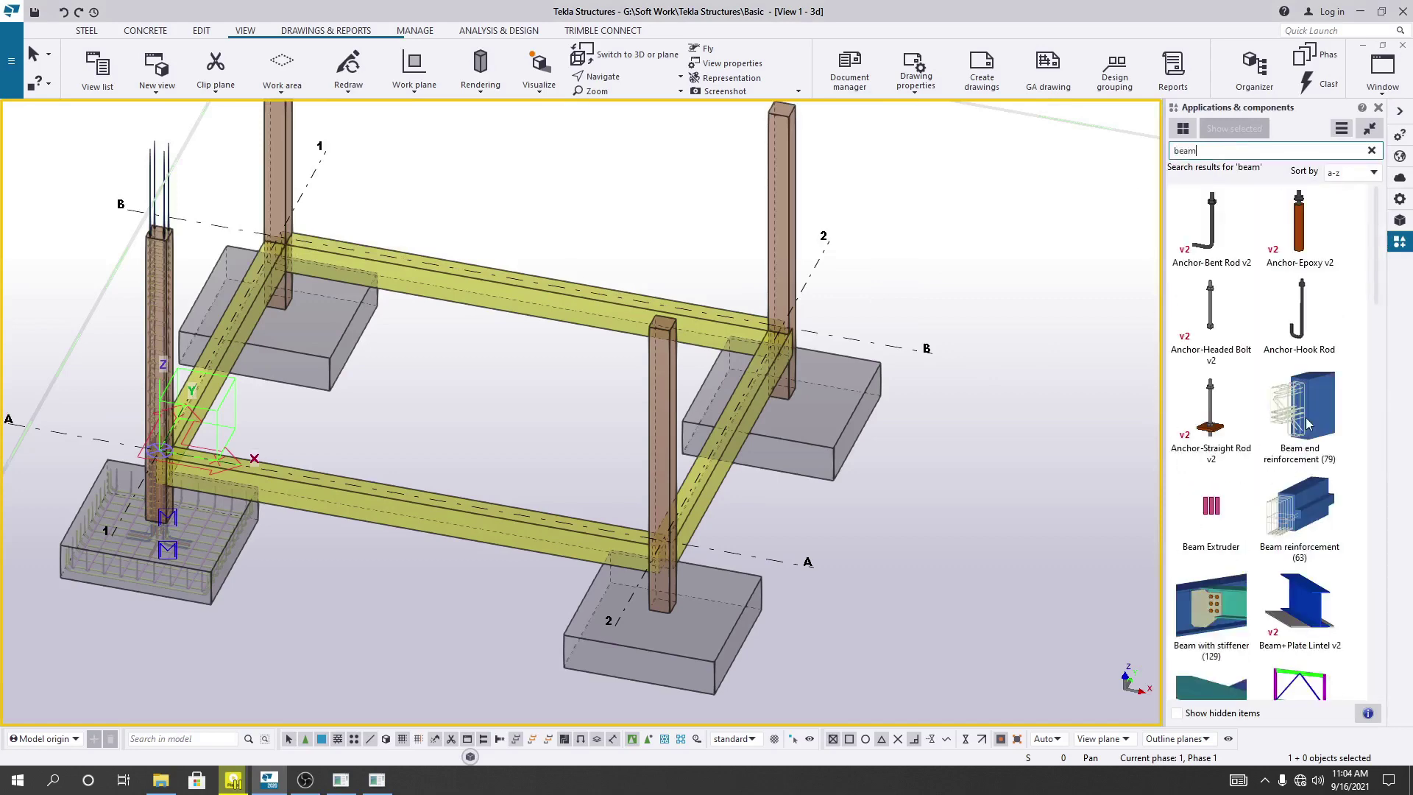
{"action": "scroll", "coordinate": [1317, 417], "scroll_direction": "down", "scroll_amount": 5}
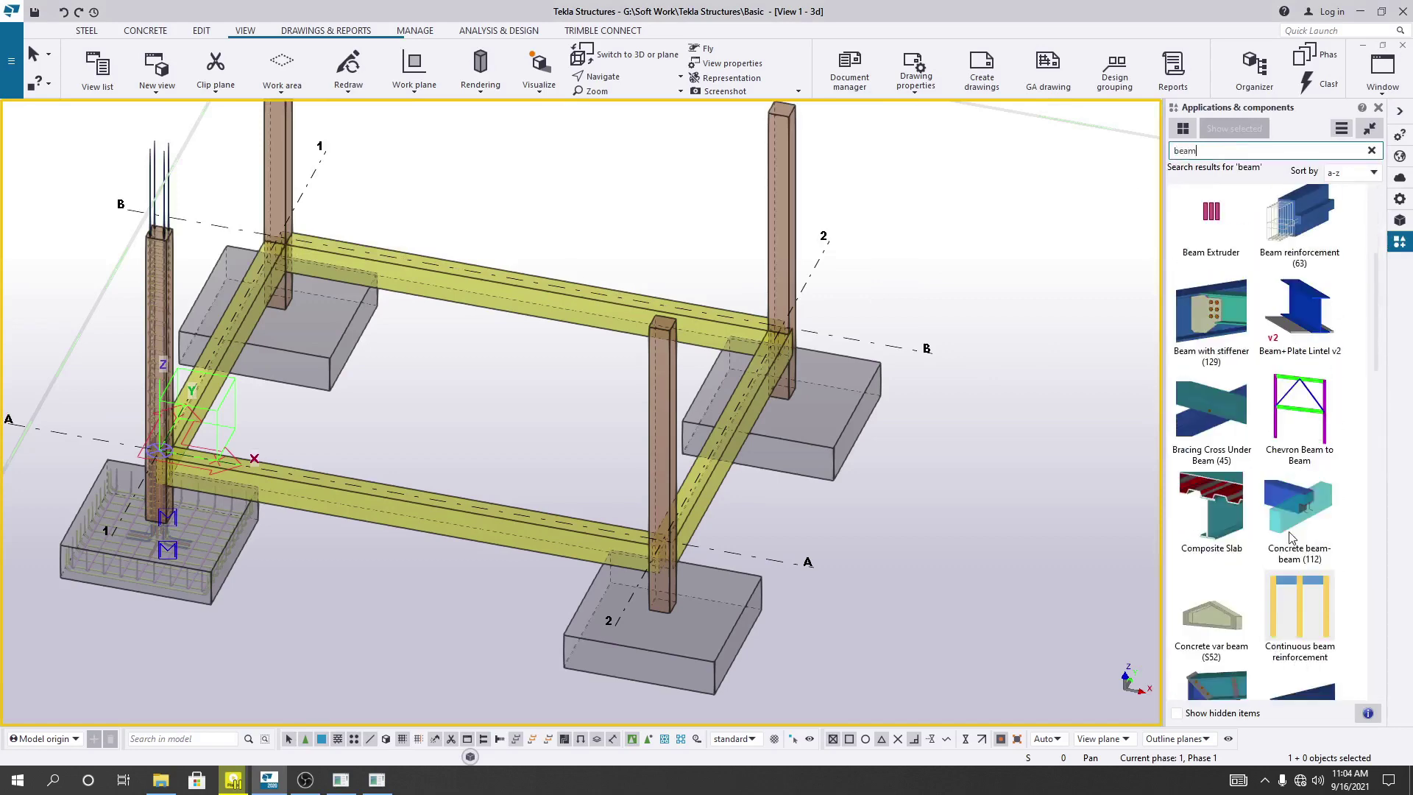
{"action": "scroll", "coordinate": [1288, 539], "scroll_direction": "down", "scroll_amount": 2}
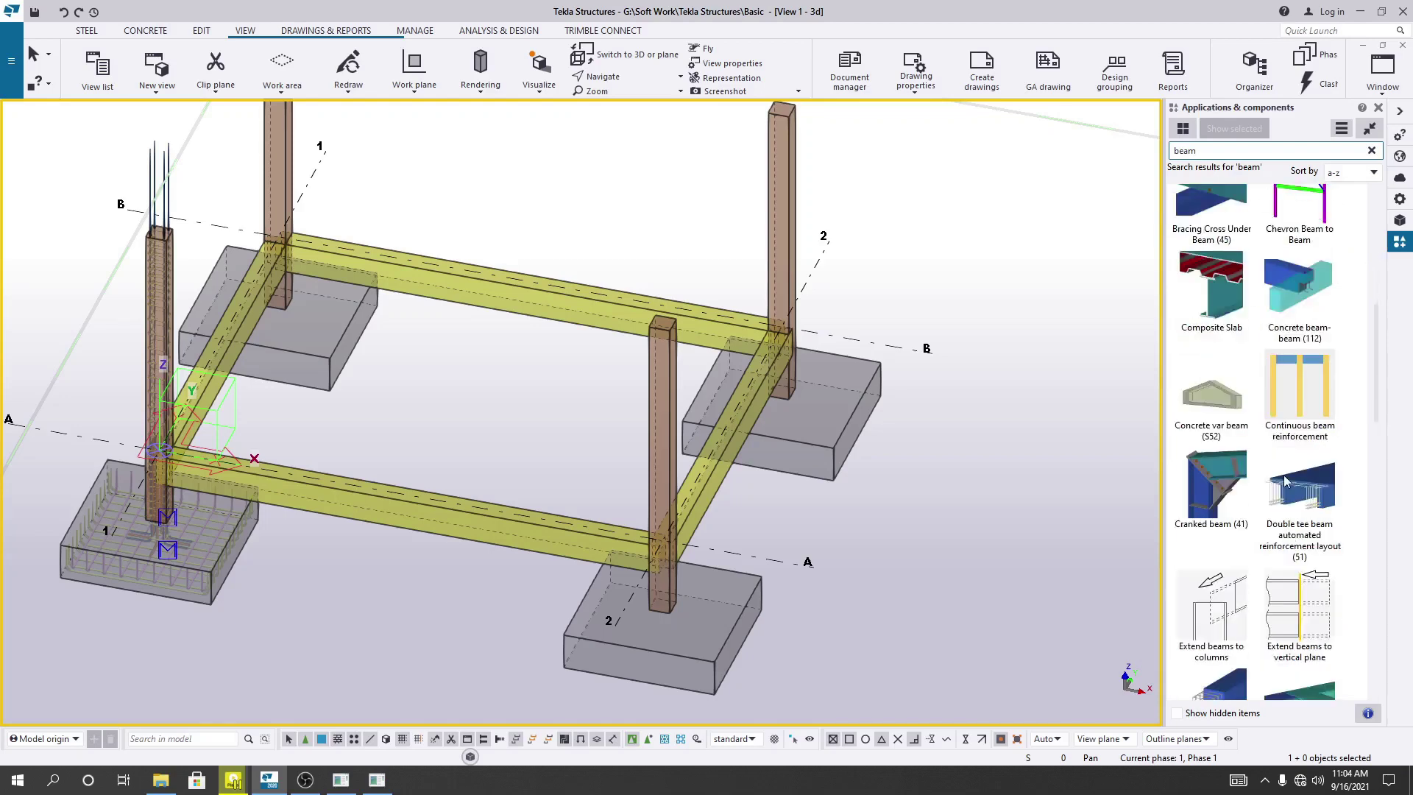
{"action": "scroll", "coordinate": [1234, 513], "scroll_direction": "down", "scroll_amount": 2}
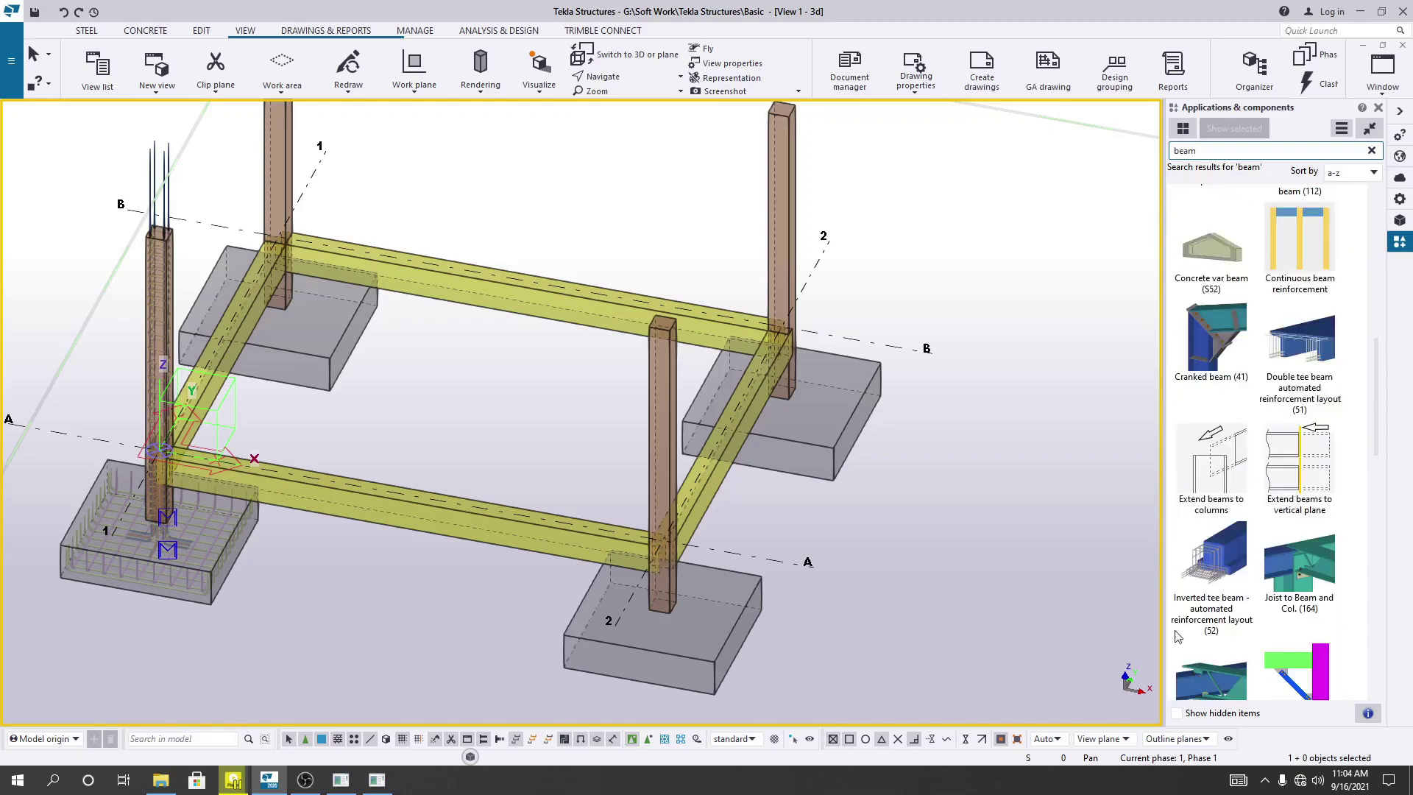
{"action": "scroll", "coordinate": [1222, 563], "scroll_direction": "down", "scroll_amount": 3}
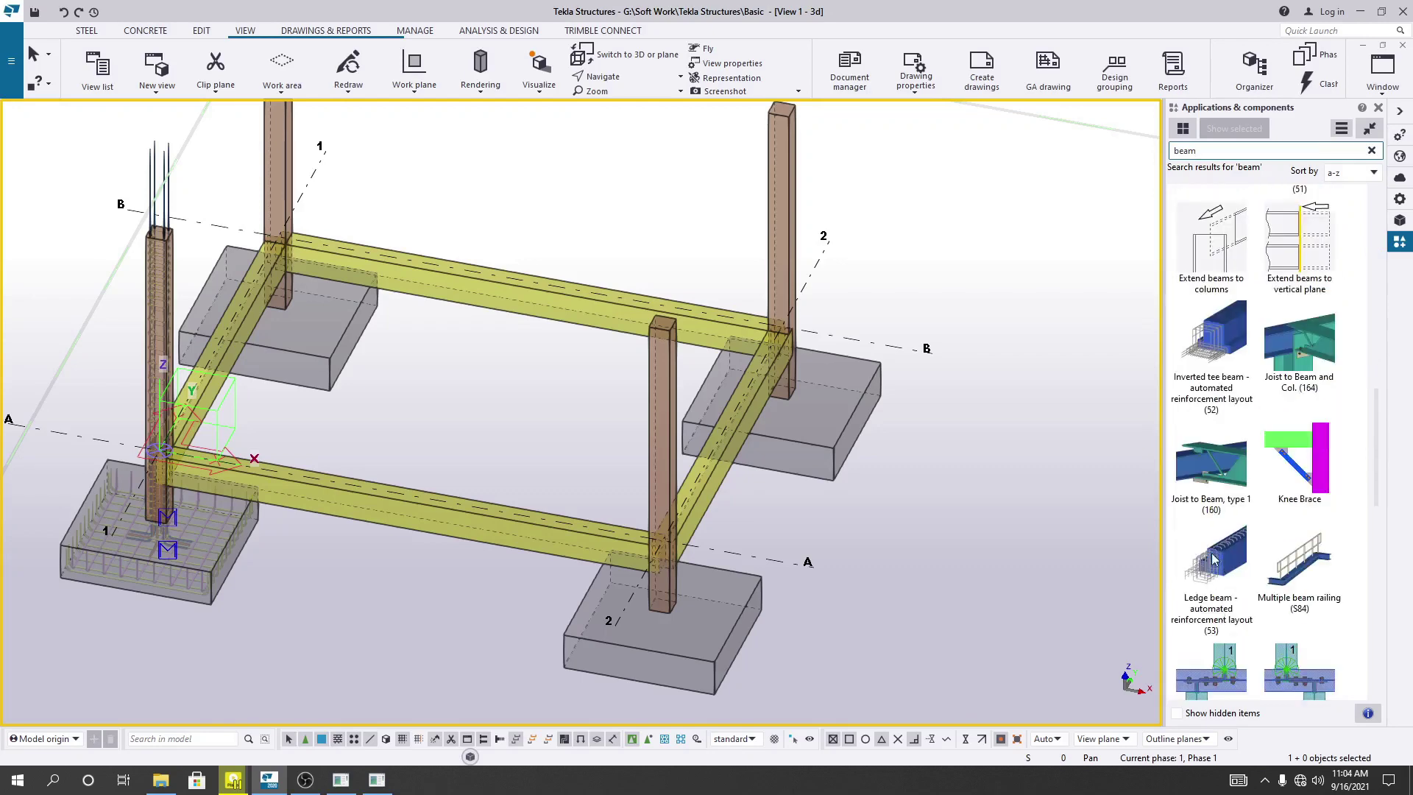
{"action": "scroll", "coordinate": [1213, 560], "scroll_direction": "down", "scroll_amount": 8}
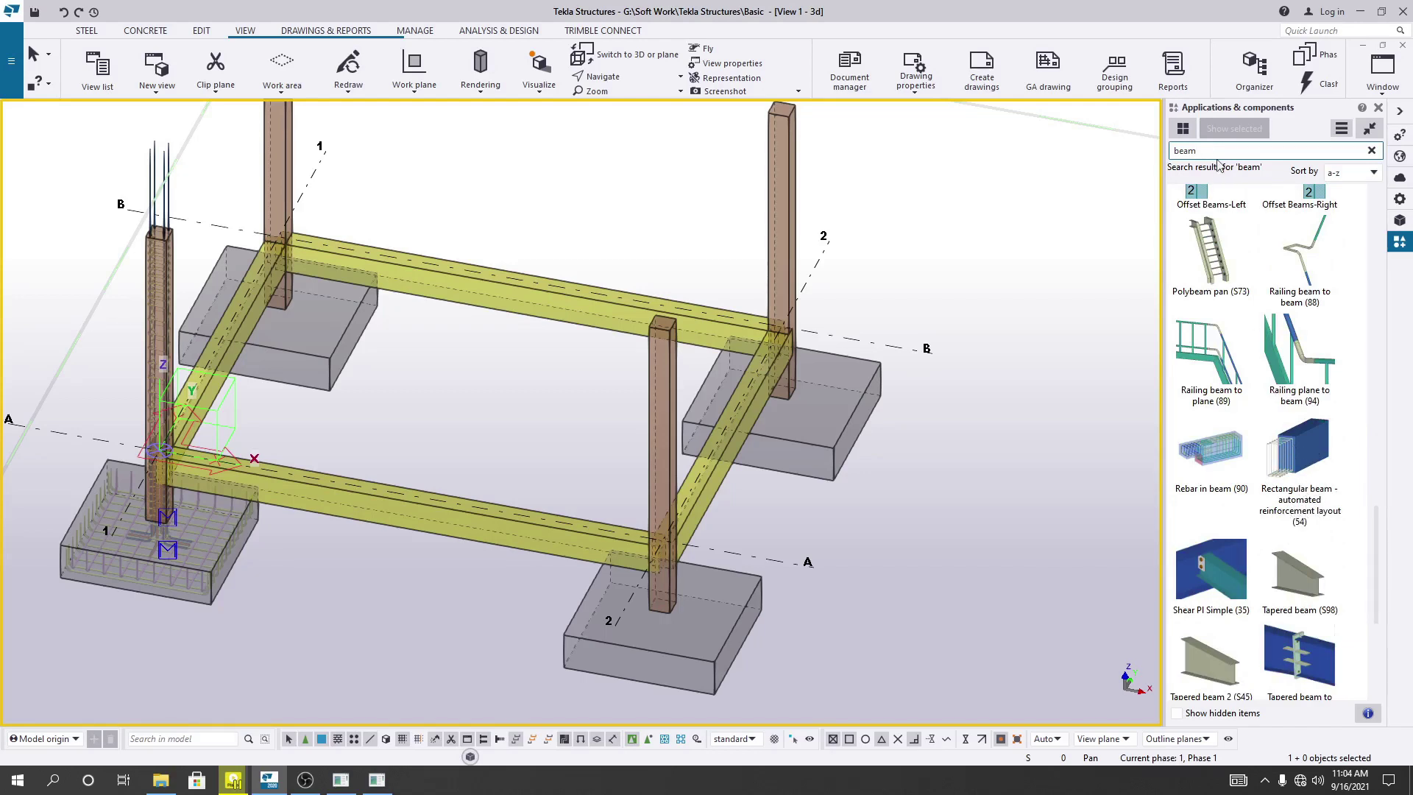
Step: Find component 54, Rectangular beam - automated reinforcement layout, and apply it to the beams along grid lines A and 2
{"action": "key", "text": "ctrl+a"}
{"action": "type", "text": "54"}
{"action": "left_click", "coordinate": [1216, 256]}
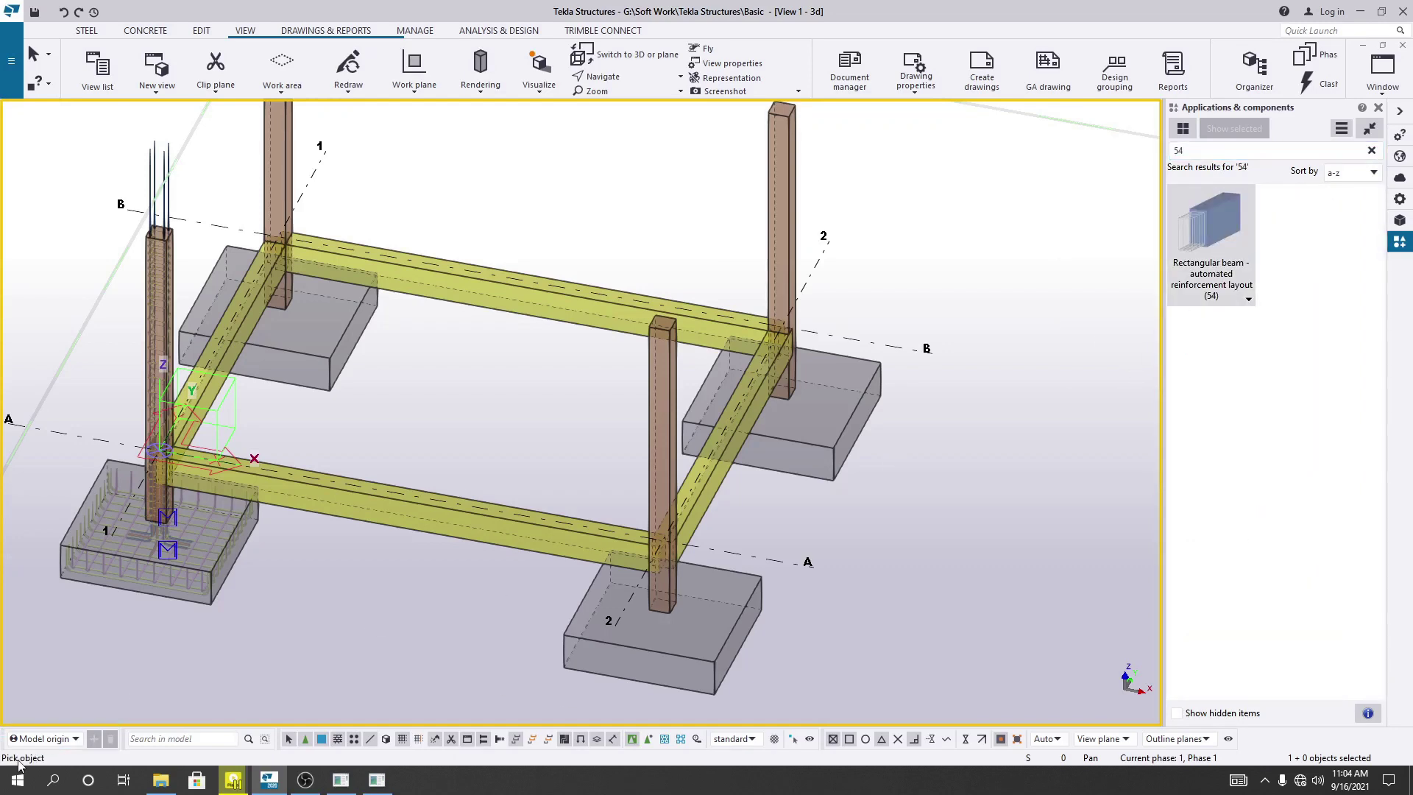
{"action": "middle_click_drag", "start_coordinate": [334, 621], "coordinate": [462, 622]}
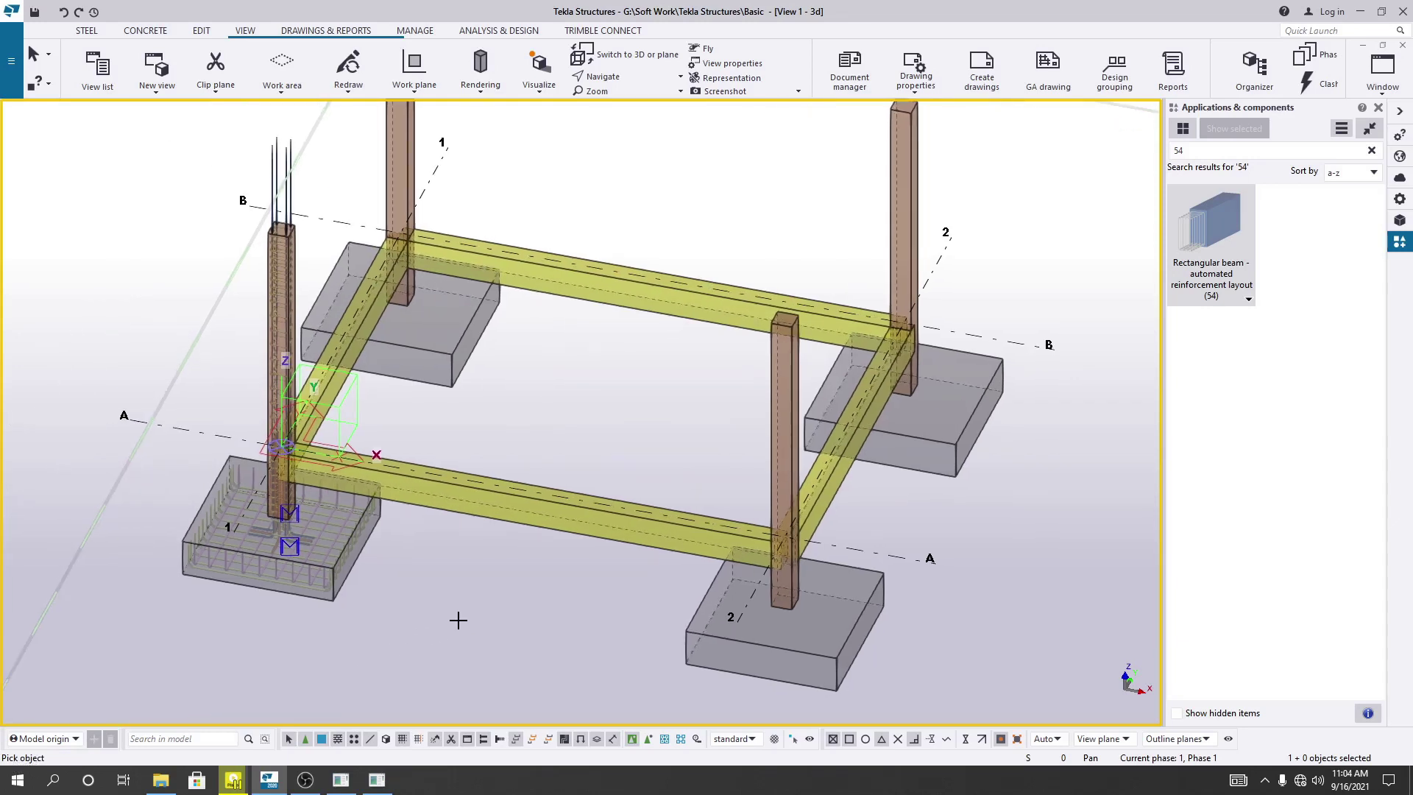
{"action": "left_click", "coordinate": [509, 493]}
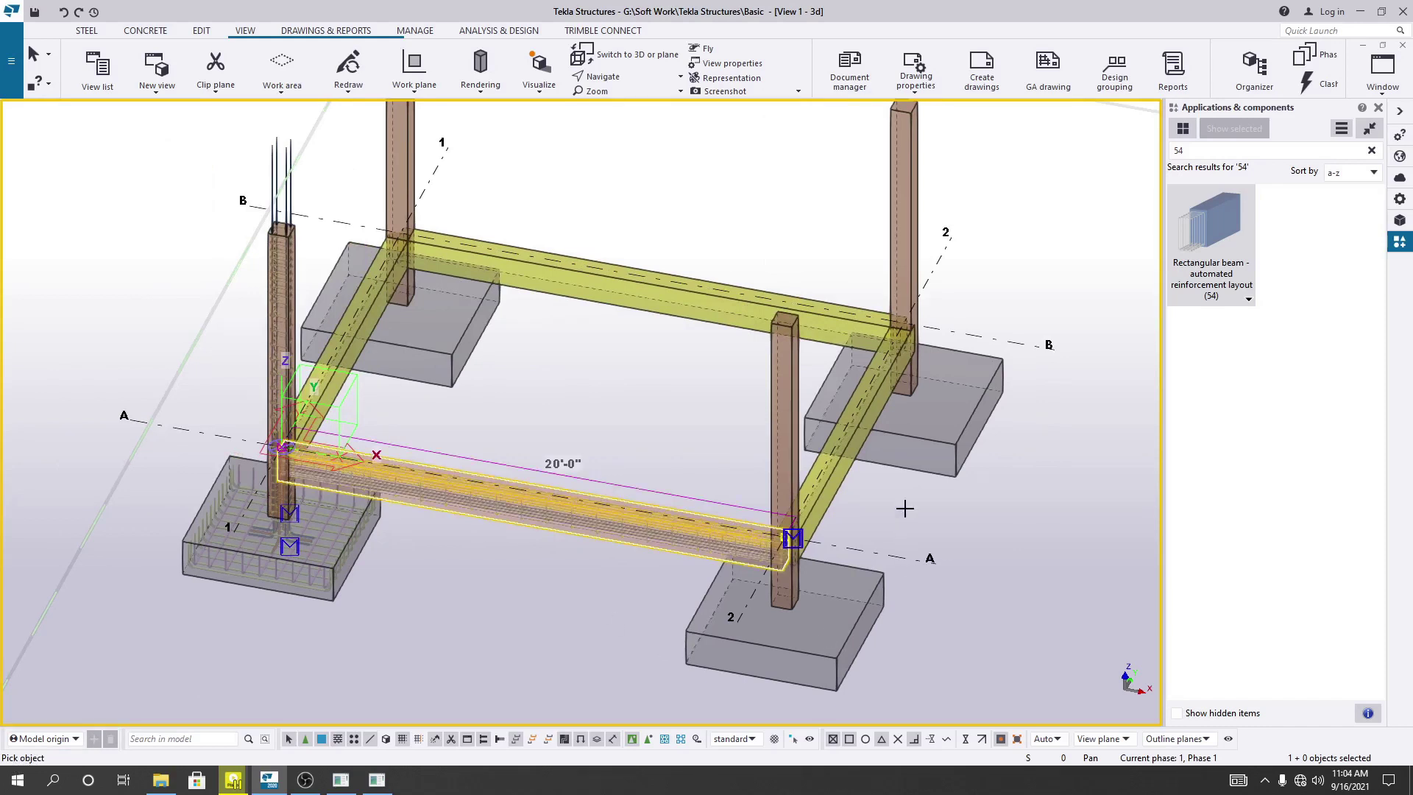
{"action": "left_click", "coordinate": [828, 479]}
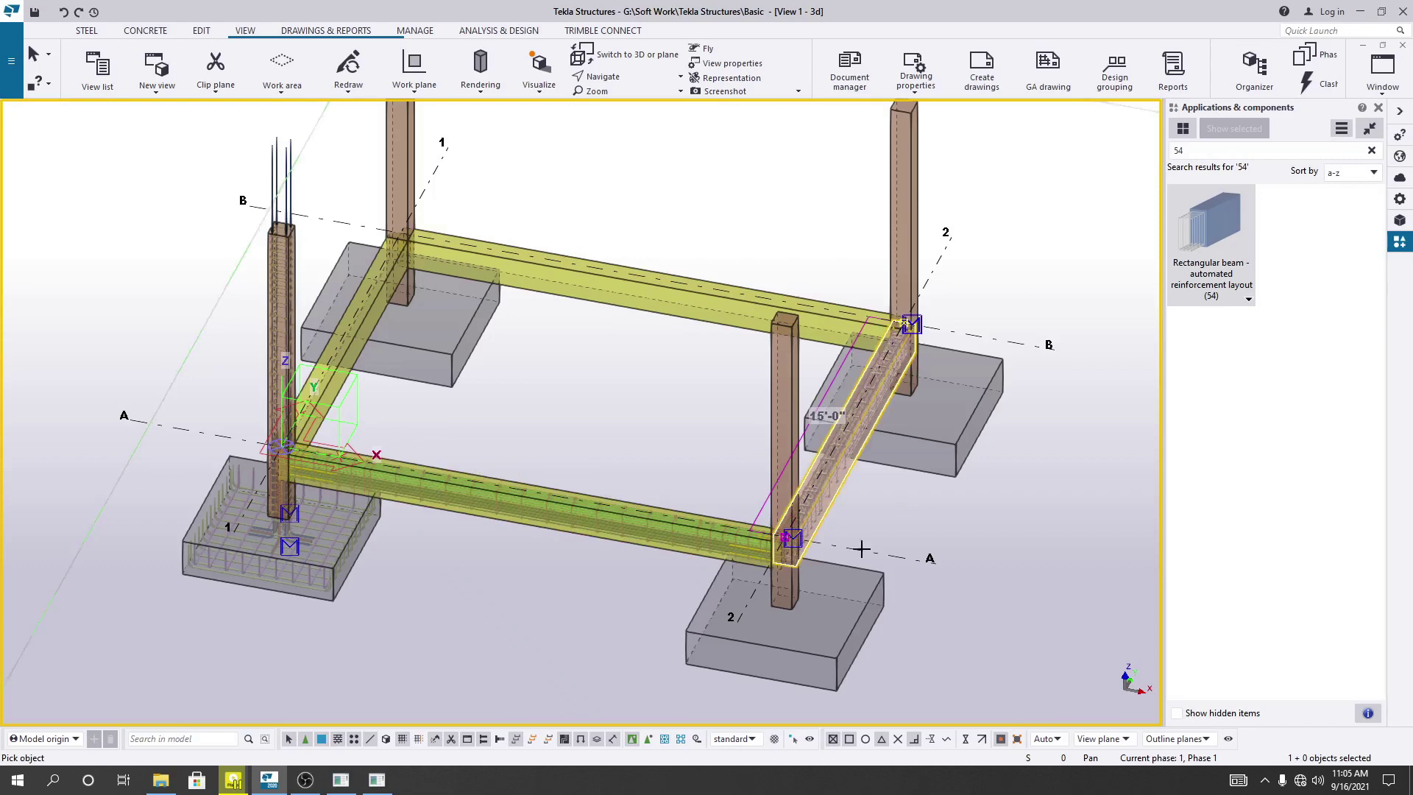
{"action": "middle_click_drag", "start_coordinate": [606, 640], "coordinate": [615, 643]}
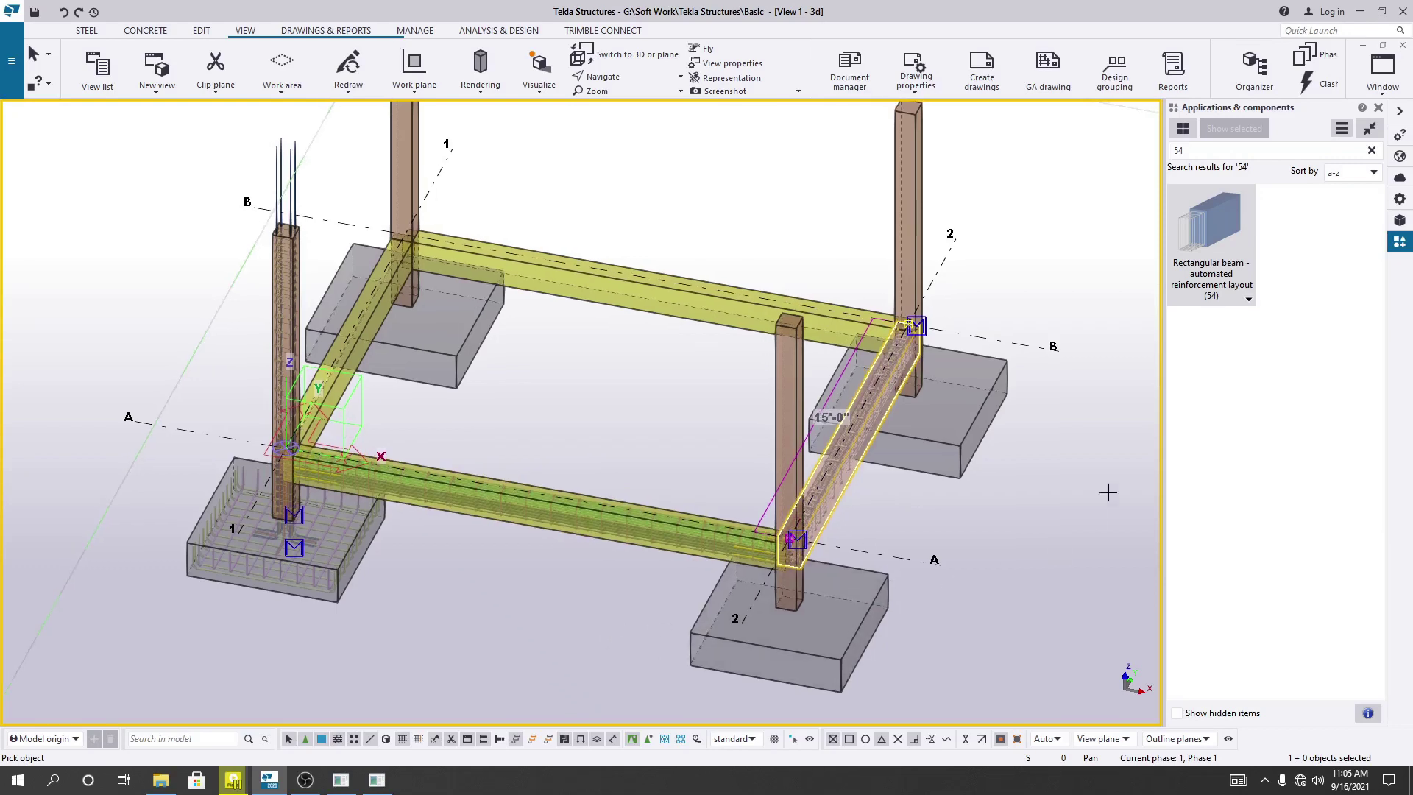
{"action": "left_click", "coordinate": [1379, 108]}
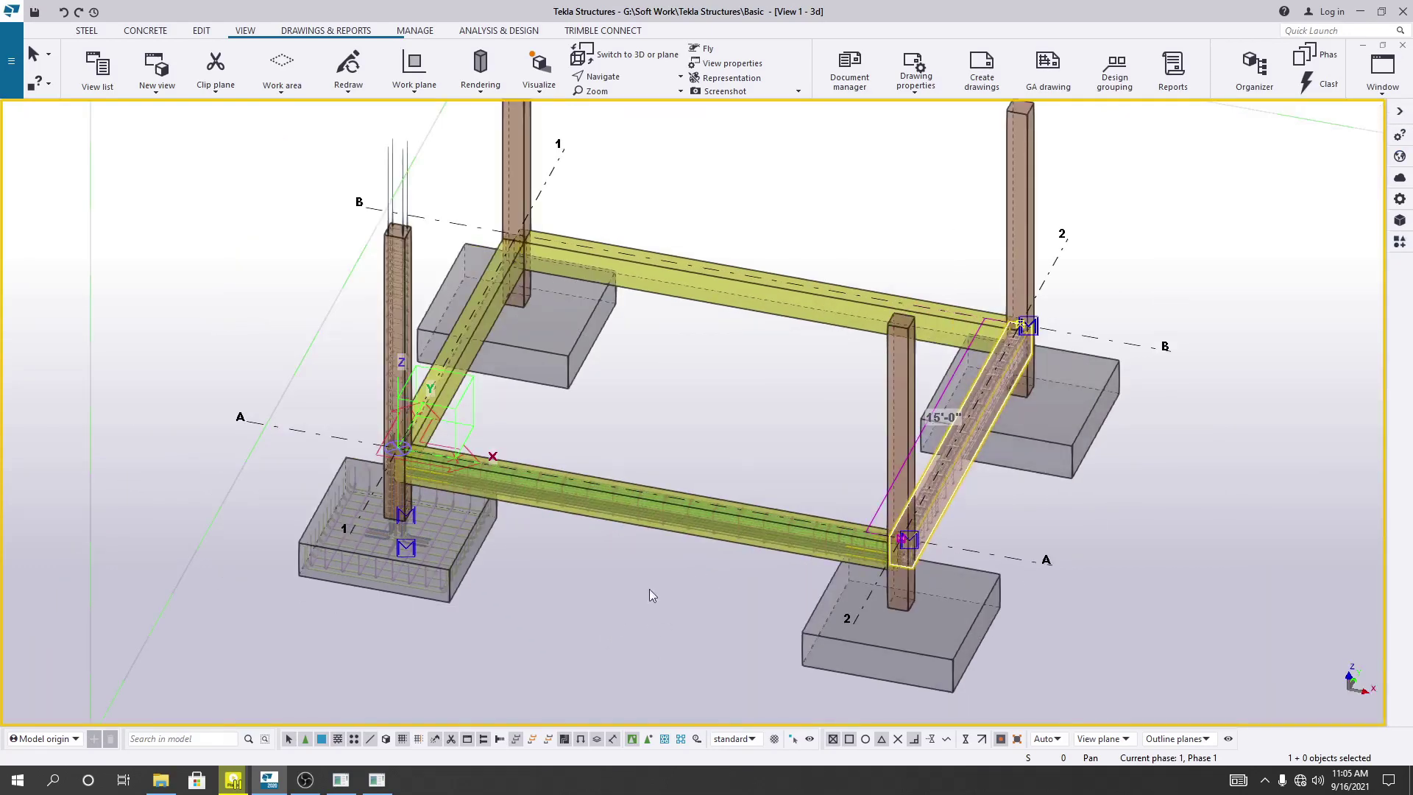
Step: Examine the reinforcement generated in the grid A beam, especially the bars at the column on grid line 2
{"action": "scroll", "coordinate": [640, 544], "scroll_direction": "up", "scroll_amount": 10}
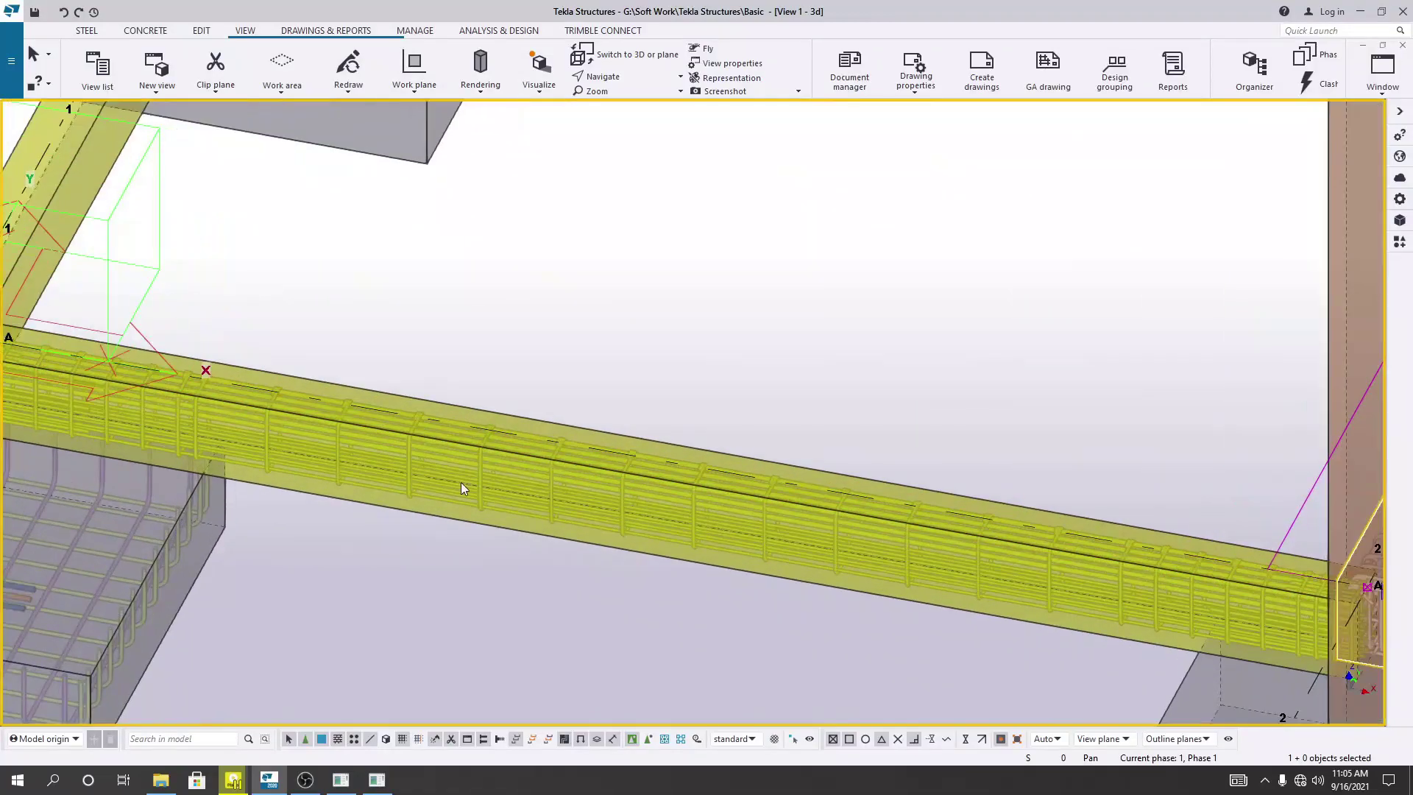
{"action": "scroll", "coordinate": [471, 482], "scroll_direction": "down", "scroll_amount": 4}
{"action": "scroll", "coordinate": [1052, 577], "scroll_direction": "up", "scroll_amount": 5}
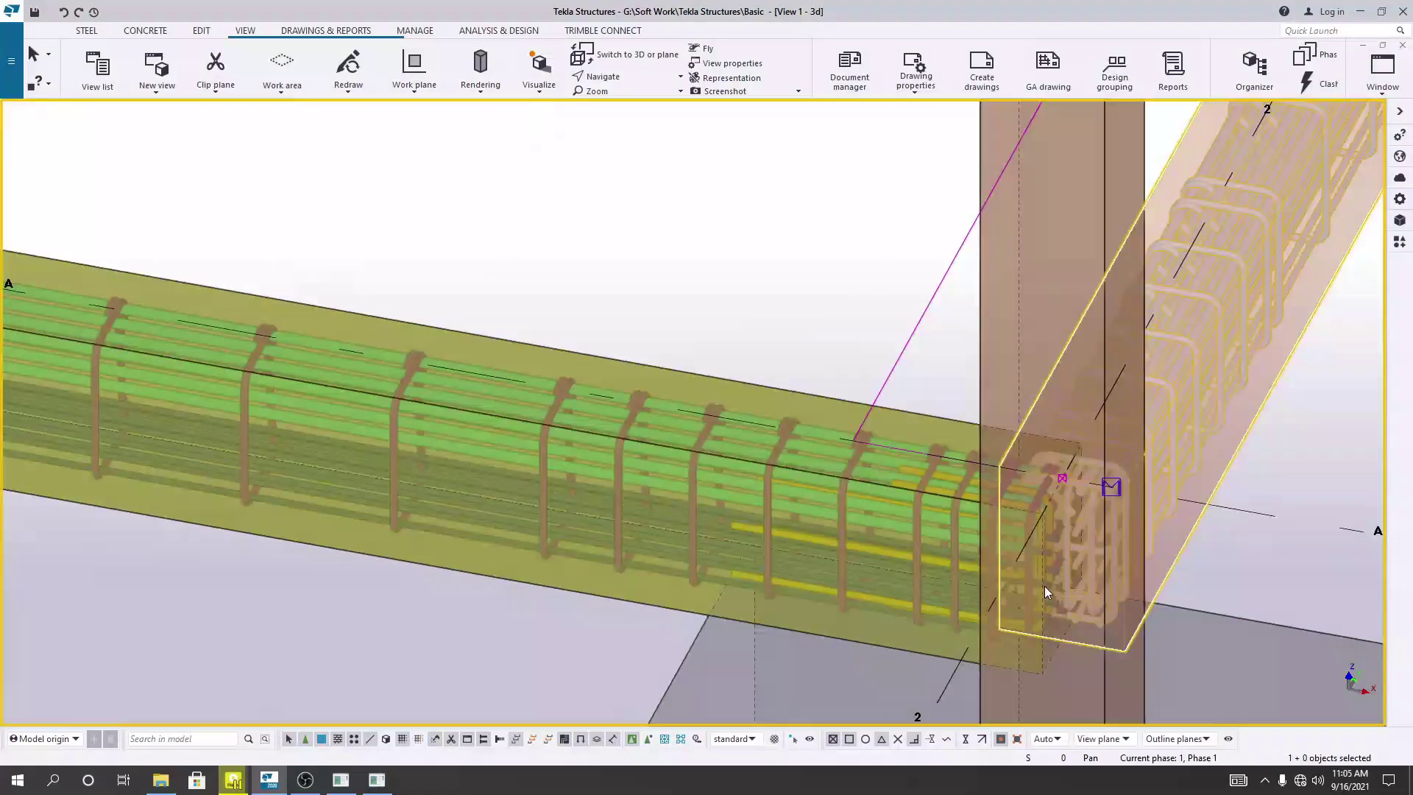
{"action": "scroll", "coordinate": [1045, 535], "scroll_direction": "up", "scroll_amount": 5}
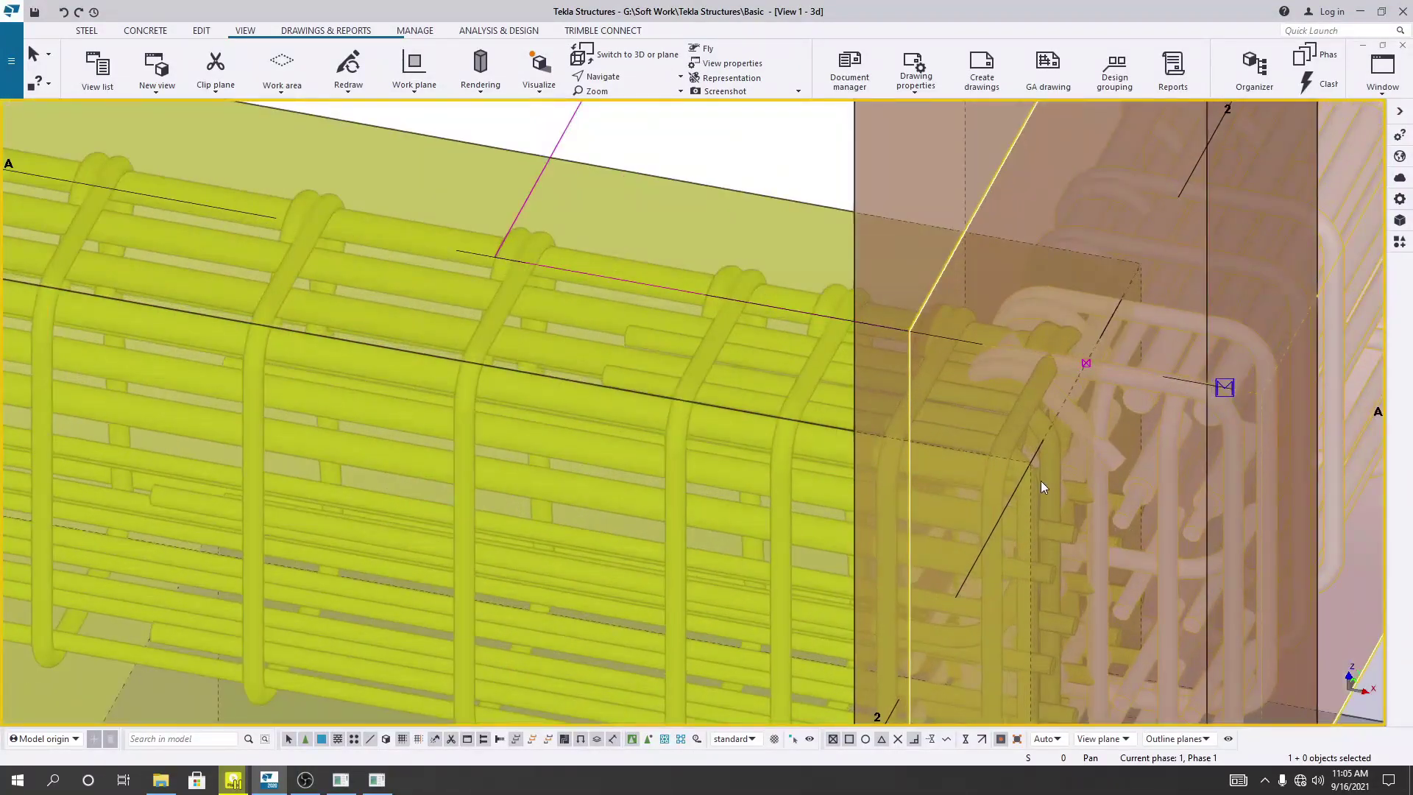
{"action": "scroll", "coordinate": [1040, 480], "scroll_direction": "down", "scroll_amount": 2}
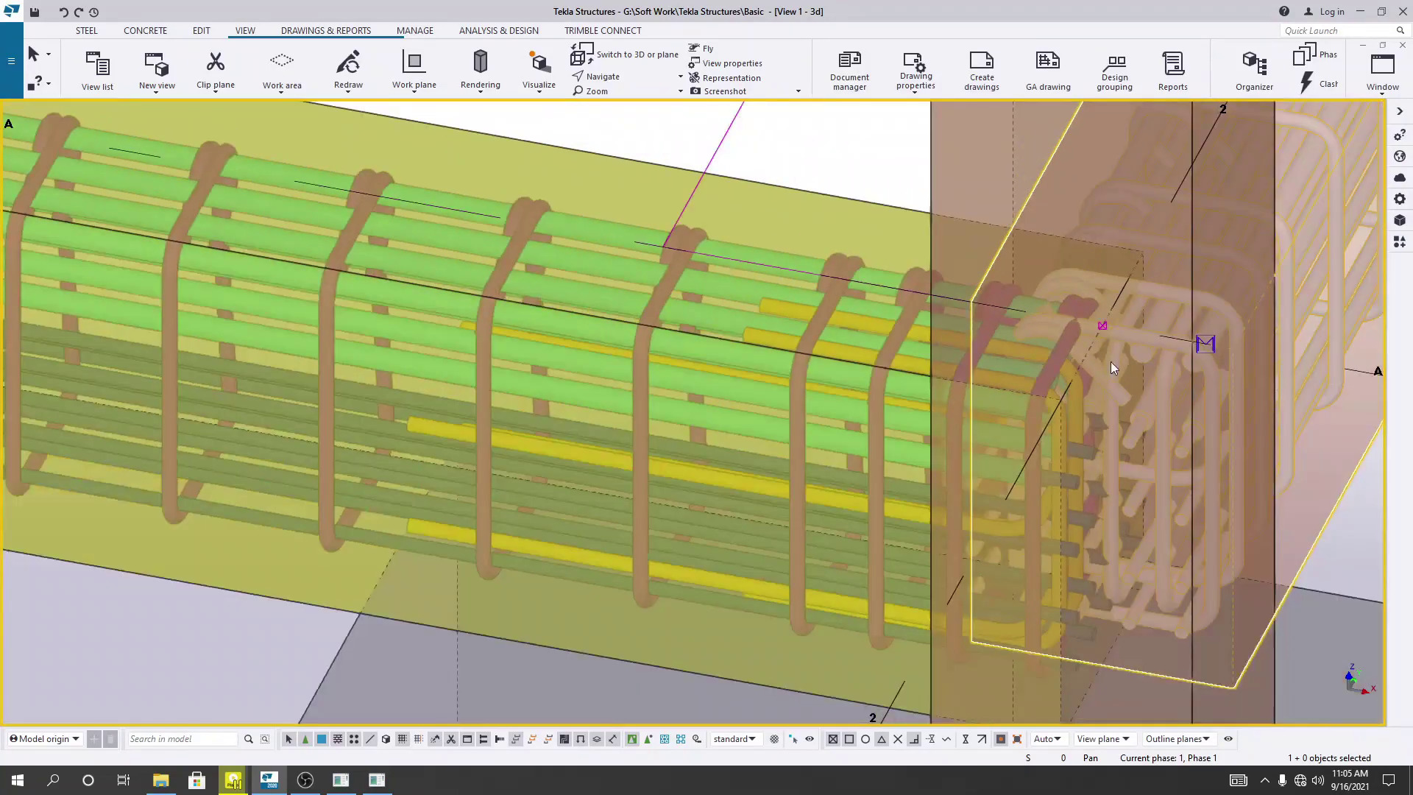
{"action": "scroll", "coordinate": [1111, 361], "scroll_direction": "down", "scroll_amount": 5}
{"action": "scroll", "coordinate": [567, 574], "scroll_direction": "down", "scroll_amount": 2}
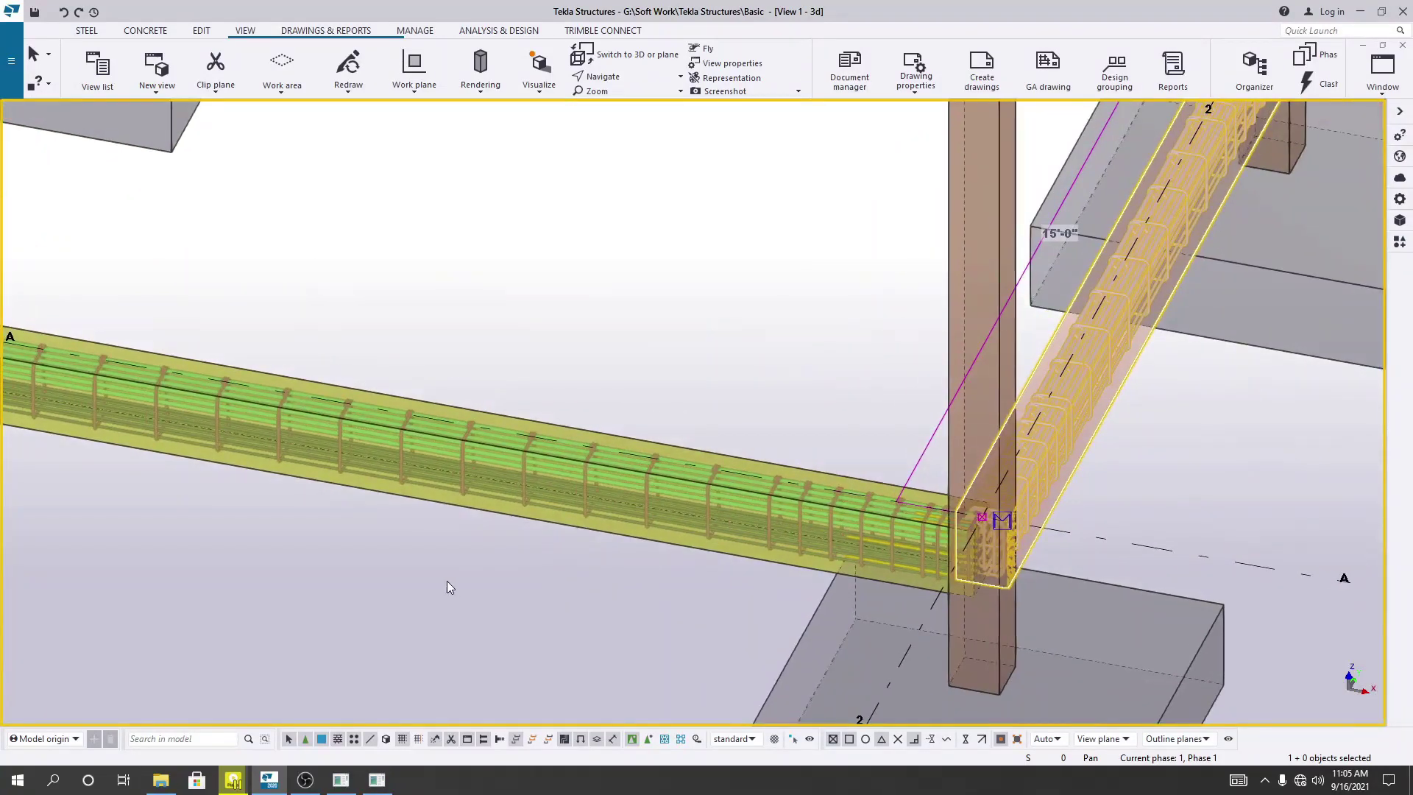
{"action": "scroll", "coordinate": [530, 582], "scroll_direction": "down", "scroll_amount": 4}
{"action": "scroll", "coordinate": [530, 519], "scroll_direction": "up", "scroll_amount": 3}
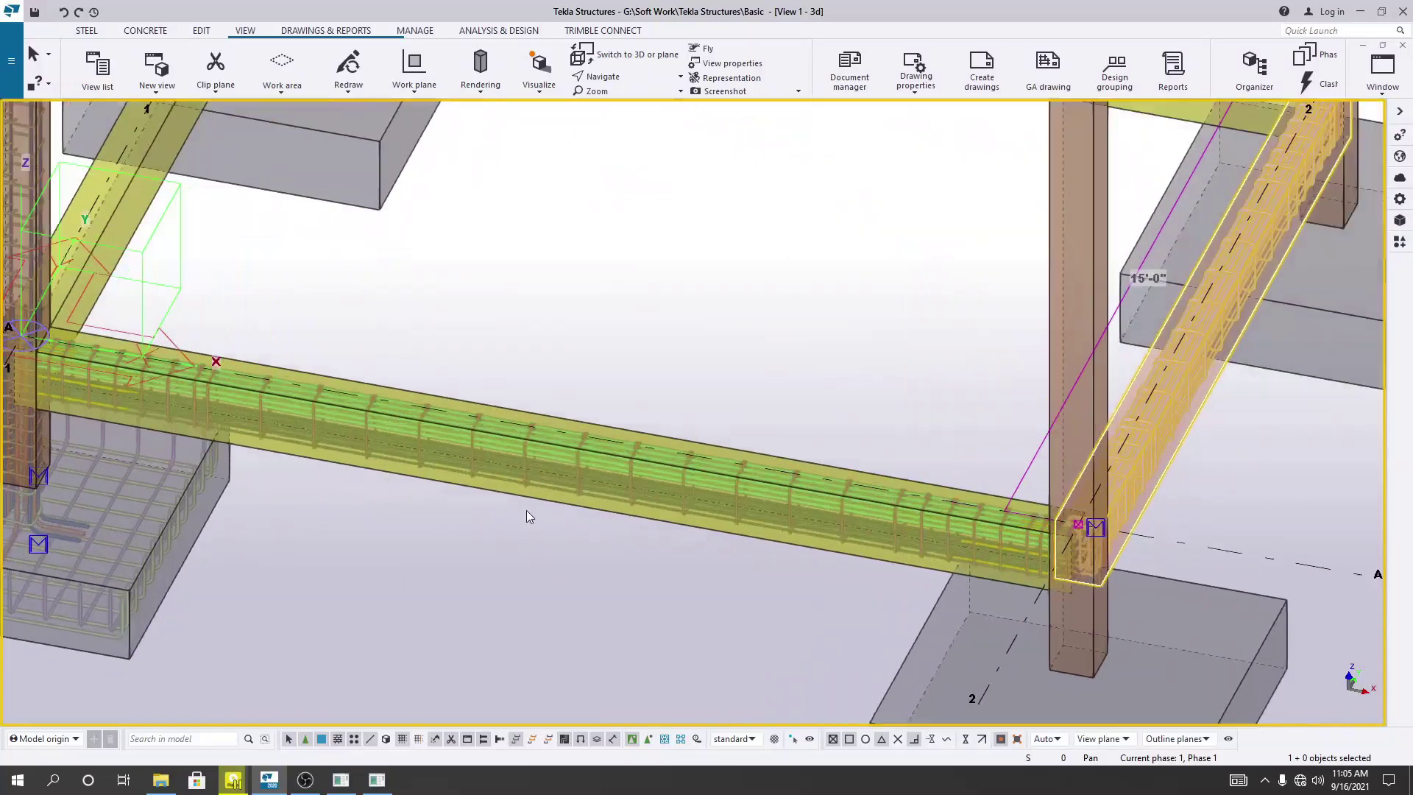
{"action": "double_click", "coordinate": [545, 443]}
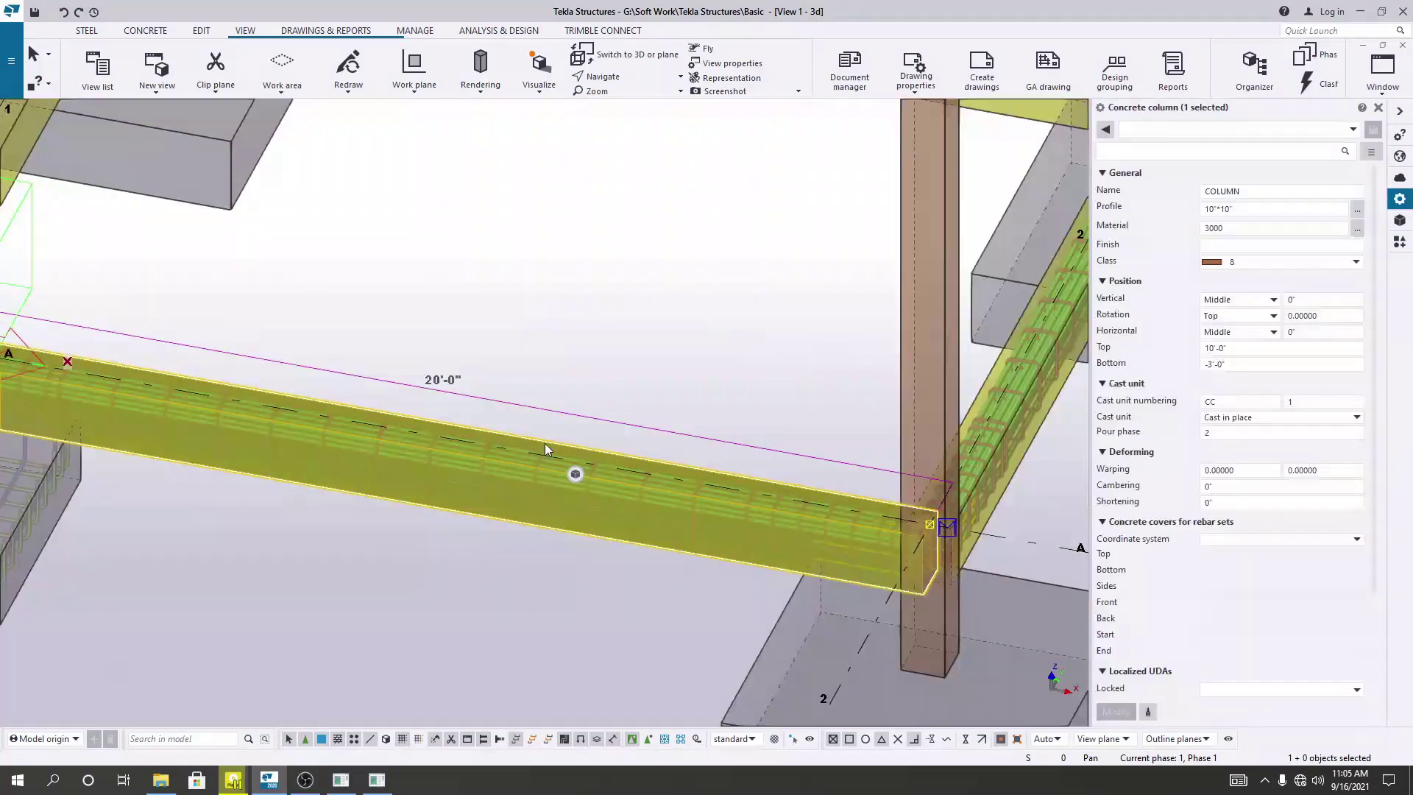
{"action": "left_click", "coordinate": [1379, 108]}
{"action": "scroll", "coordinate": [708, 518], "scroll_direction": "up", "scroll_amount": 2}
{"action": "scroll", "coordinate": [765, 426], "scroll_direction": "up", "scroll_amount": 2}
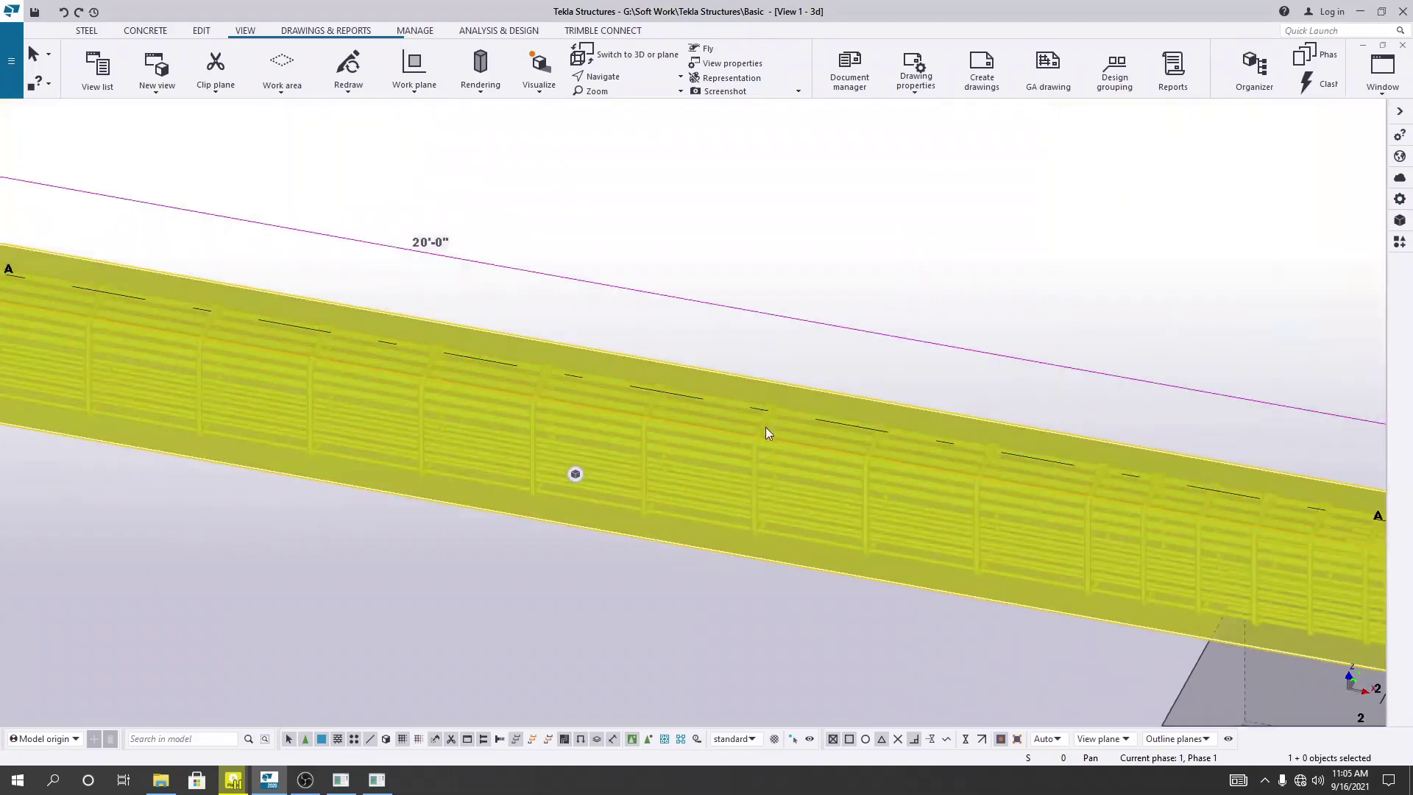
{"action": "scroll", "coordinate": [673, 361], "scroll_direction": "down", "scroll_amount": 5}
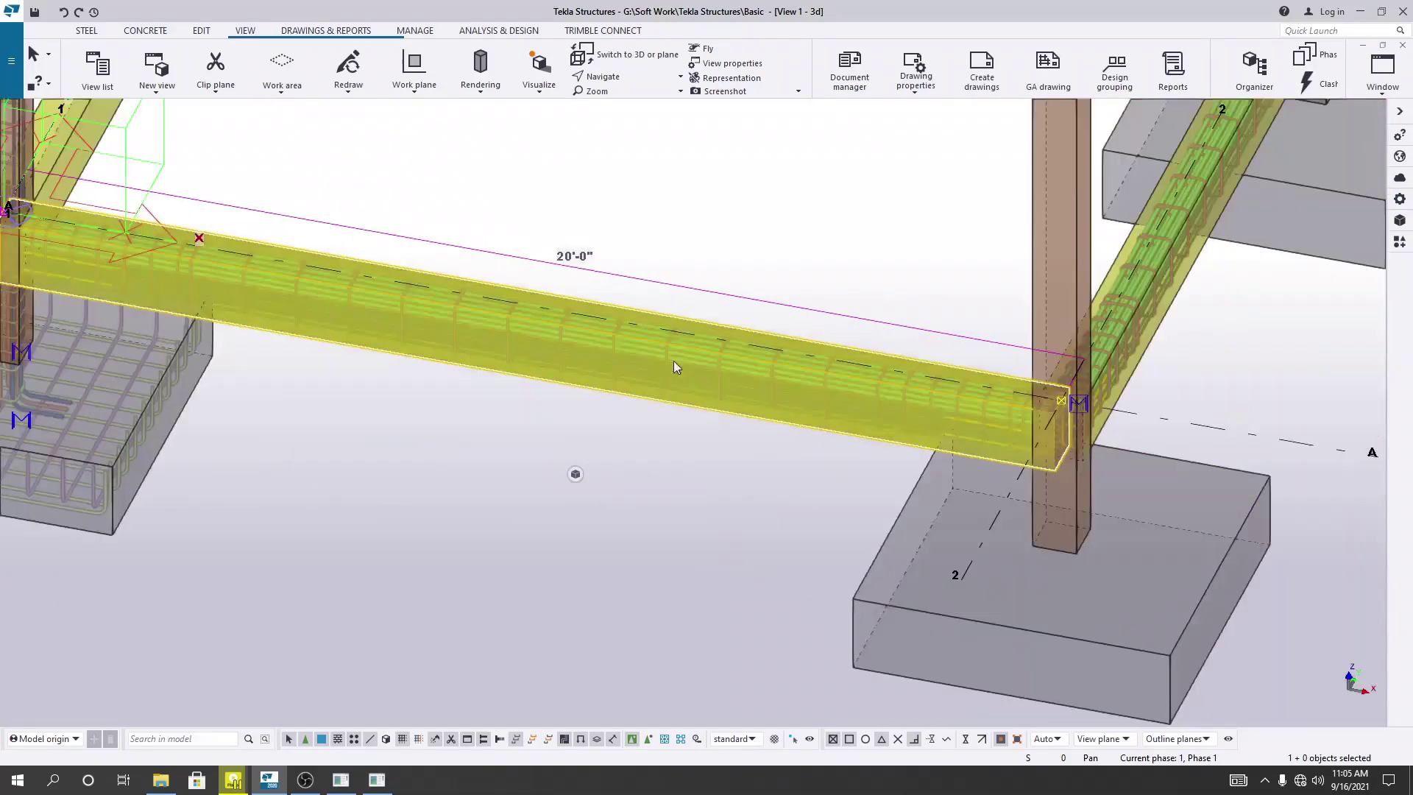
{"action": "right_click", "coordinate": [611, 301]}
{"action": "left_click", "coordinate": [650, 309]}
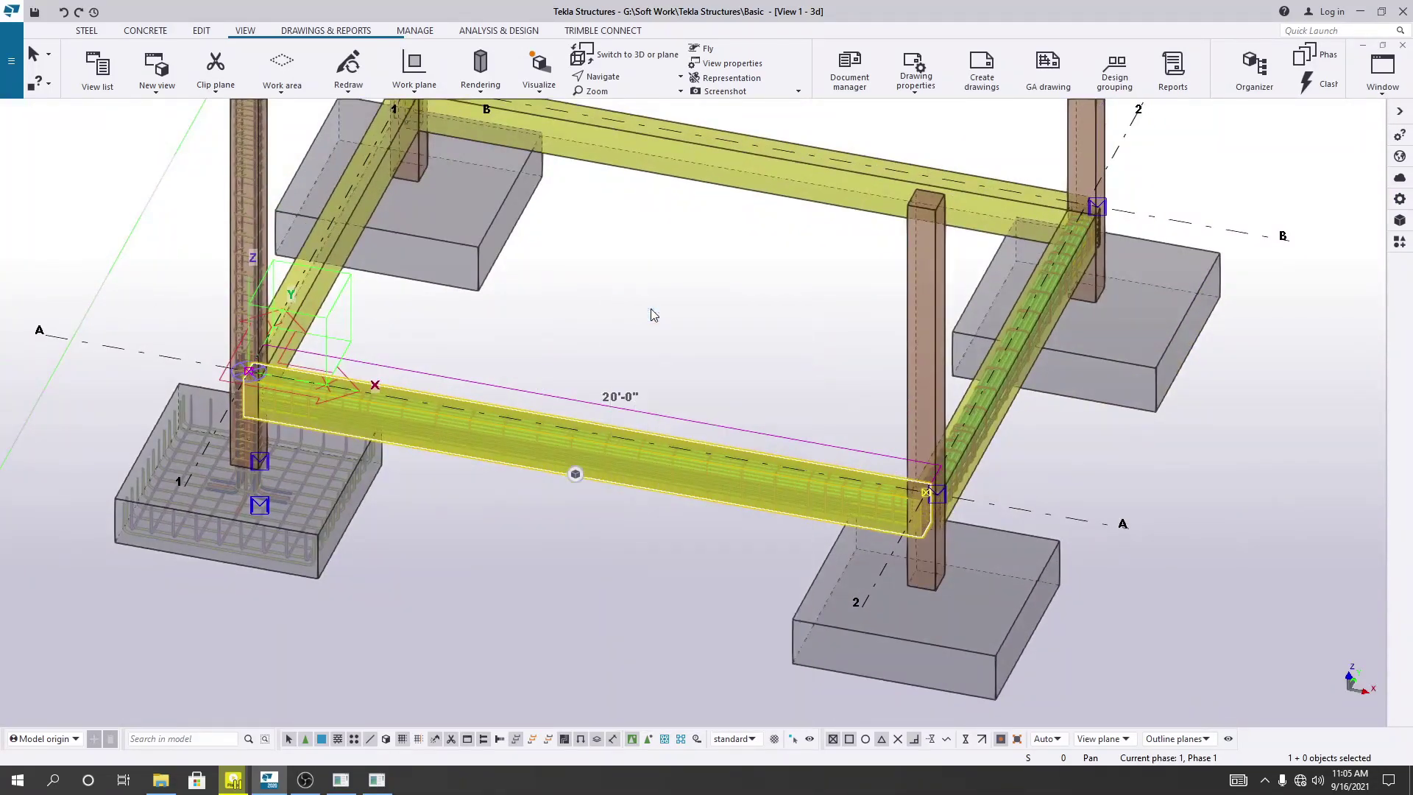
{"action": "scroll", "coordinate": [617, 417], "scroll_direction": "up", "scroll_amount": 3}
{"action": "scroll", "coordinate": [625, 431], "scroll_direction": "up", "scroll_amount": 3}
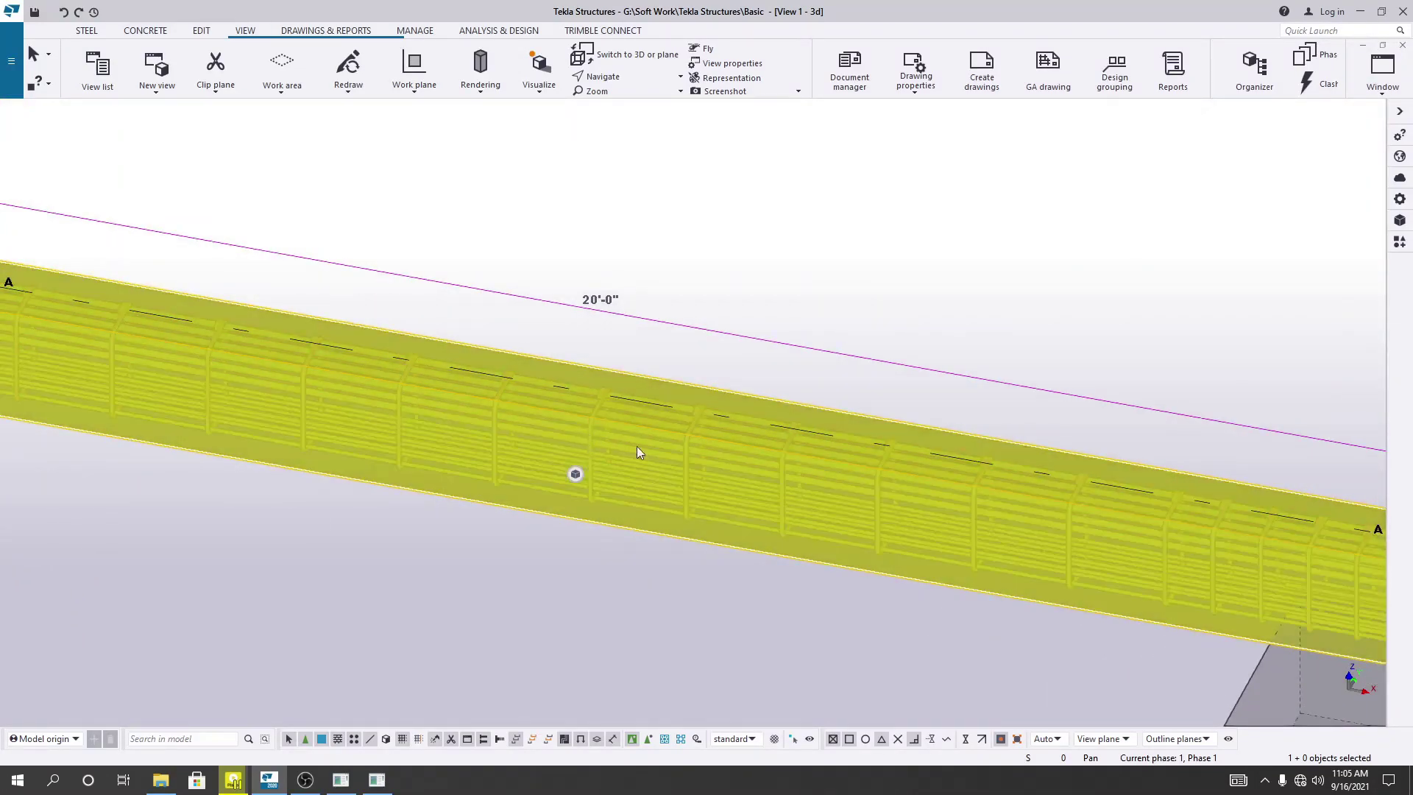
{"action": "scroll", "coordinate": [637, 452], "scroll_direction": "down", "scroll_amount": 5}
{"action": "scroll", "coordinate": [865, 398], "scroll_direction": "up", "scroll_amount": 5}
{"action": "right_click", "coordinate": [865, 399]}
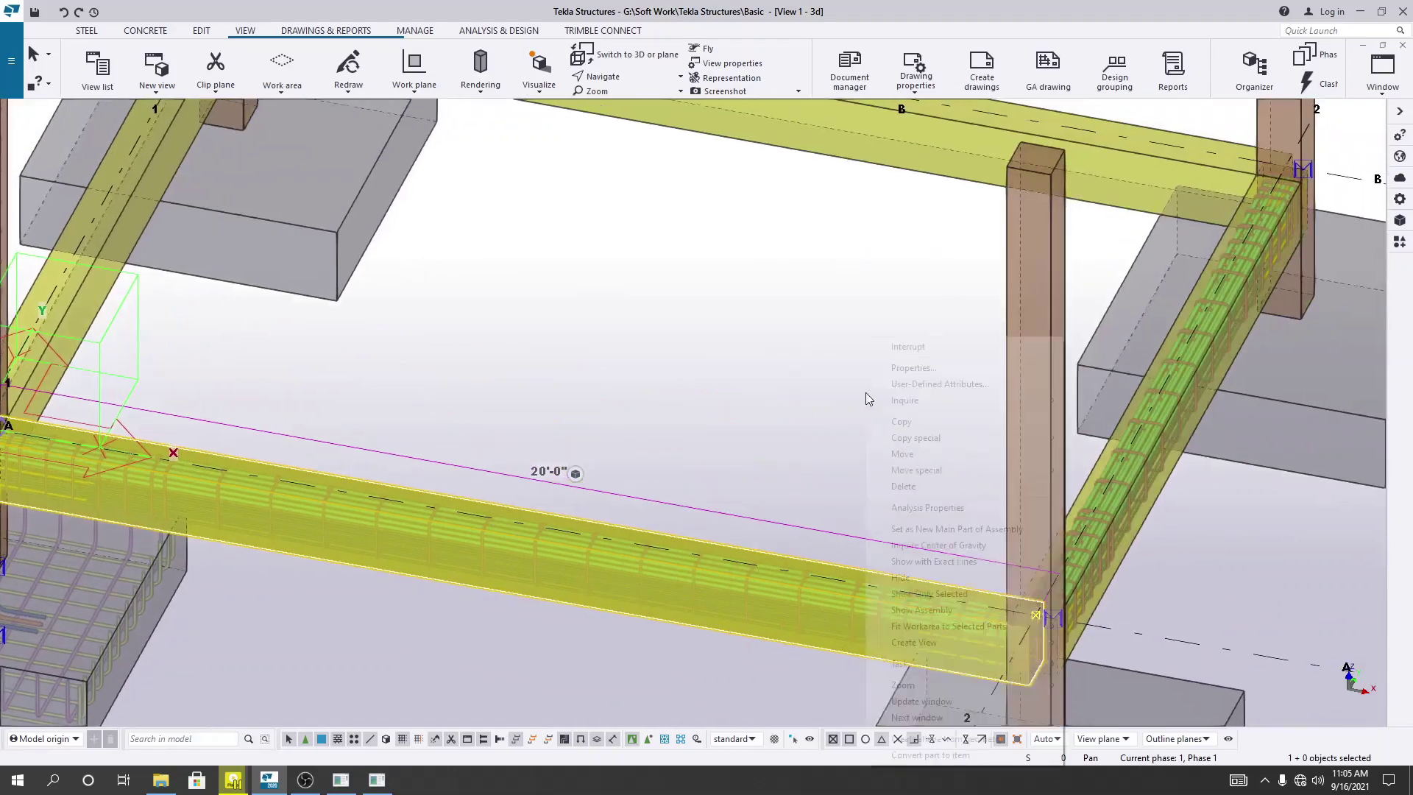
{"action": "left_click", "coordinate": [913, 347]}
Step: Open the settings of the rectangular beam reinforcement layout (54) on the grid A beam and show its strand pattern
{"action": "middle_click_drag", "start_coordinate": [739, 450], "coordinate": [1017, 248]}
{"action": "mouse_move", "coordinate": [605, 498]}
{"action": "middle_mouse_down"}
{"action": "mouse_move", "coordinate": [618, 530]}
{"action": "mouse_move", "coordinate": [612, 518]}
{"action": "middle_mouse_up"}
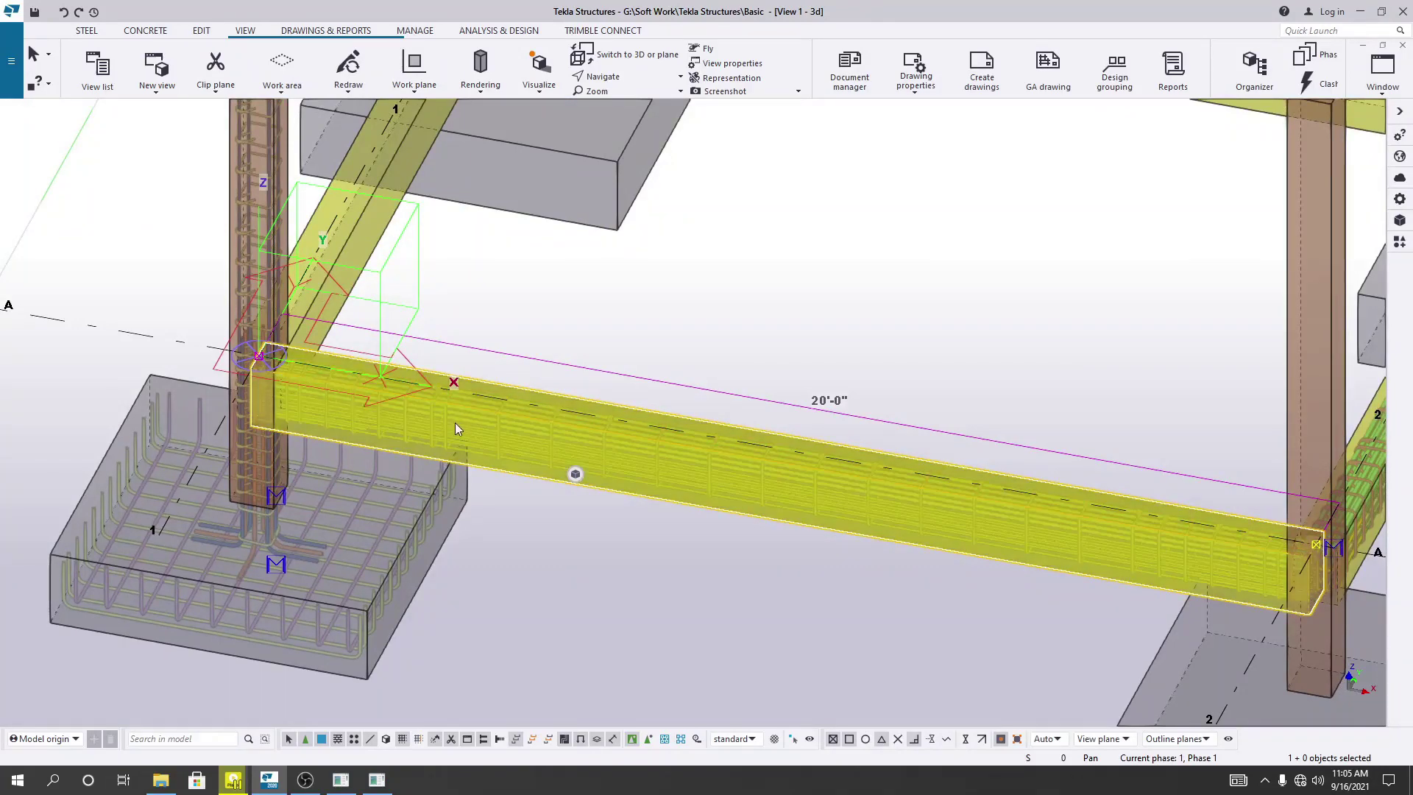
{"action": "scroll", "coordinate": [452, 426], "scroll_direction": "up", "scroll_amount": 3}
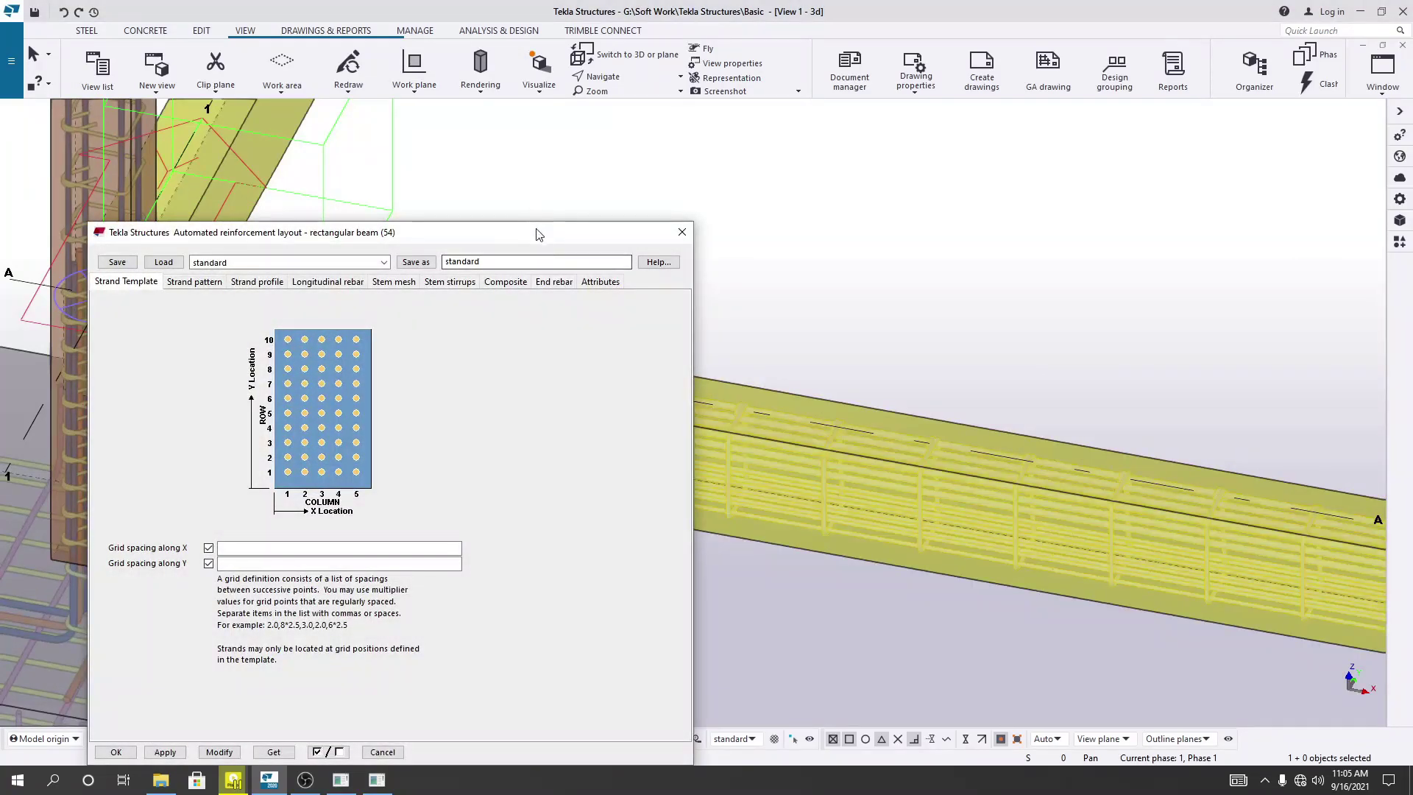
{"action": "left_click_drag", "start_coordinate": [544, 226], "coordinate": [881, 169]}
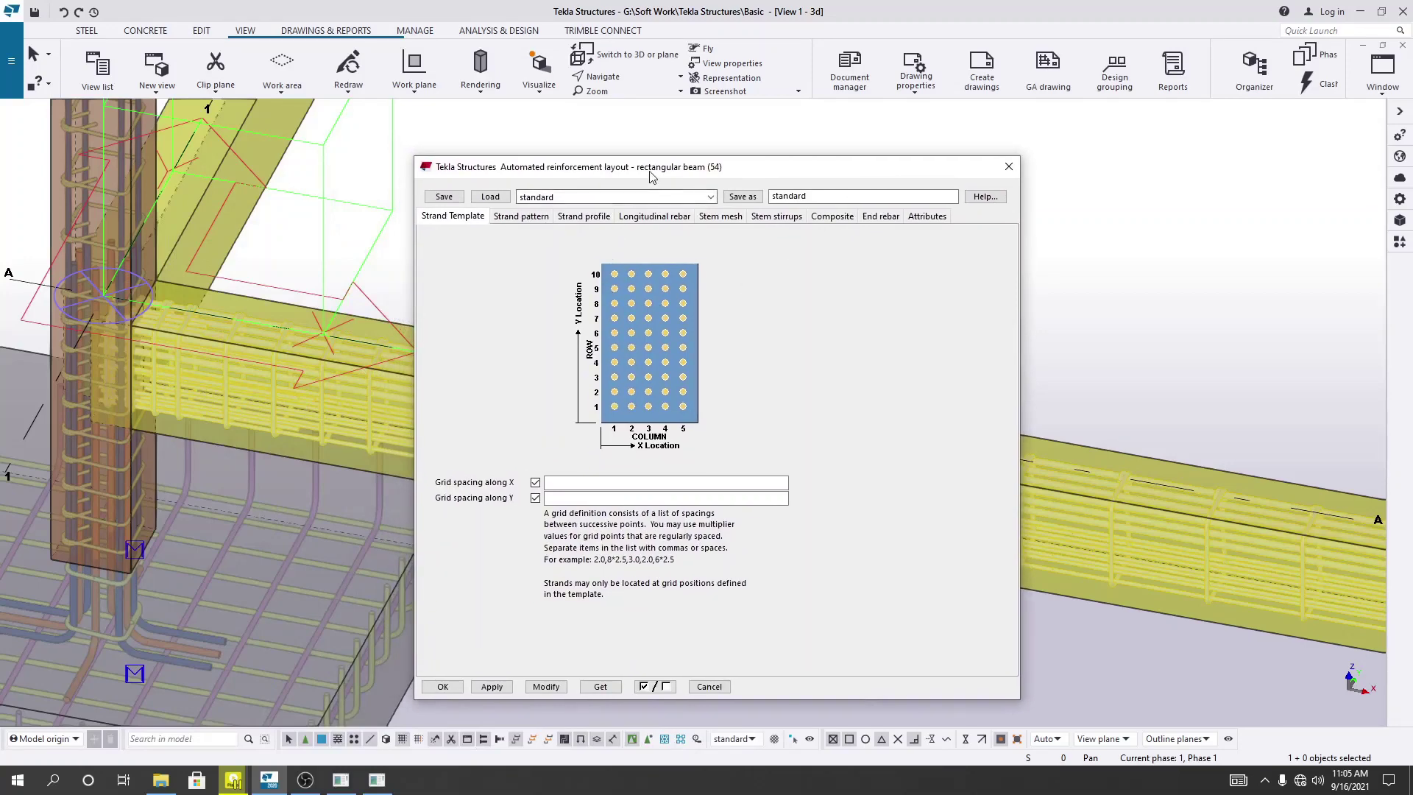
{"action": "left_click_drag", "start_coordinate": [651, 171], "coordinate": [692, 177]}
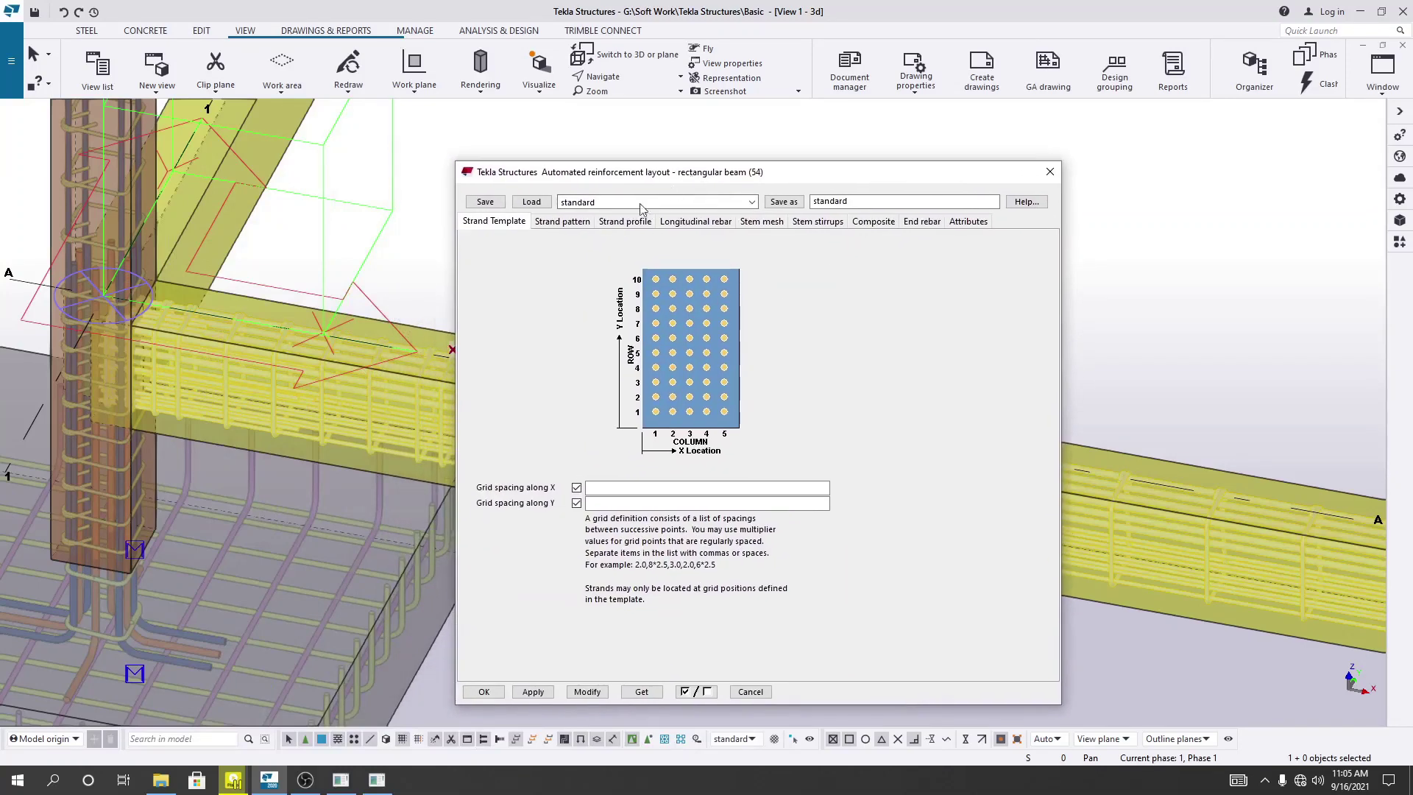
{"action": "left_click", "coordinate": [549, 222]}
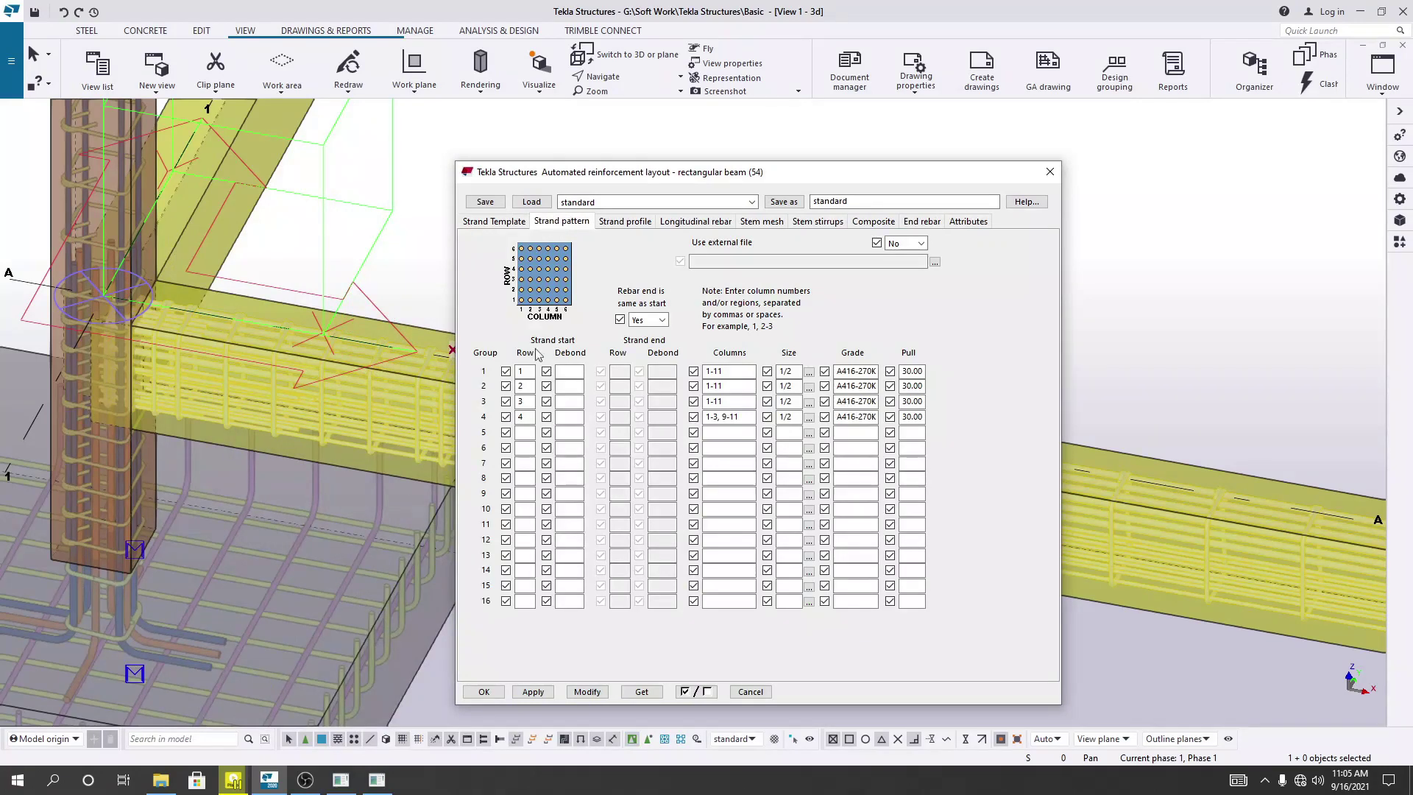
{"action": "left_click_drag", "start_coordinate": [642, 174], "coordinate": [995, 190]}
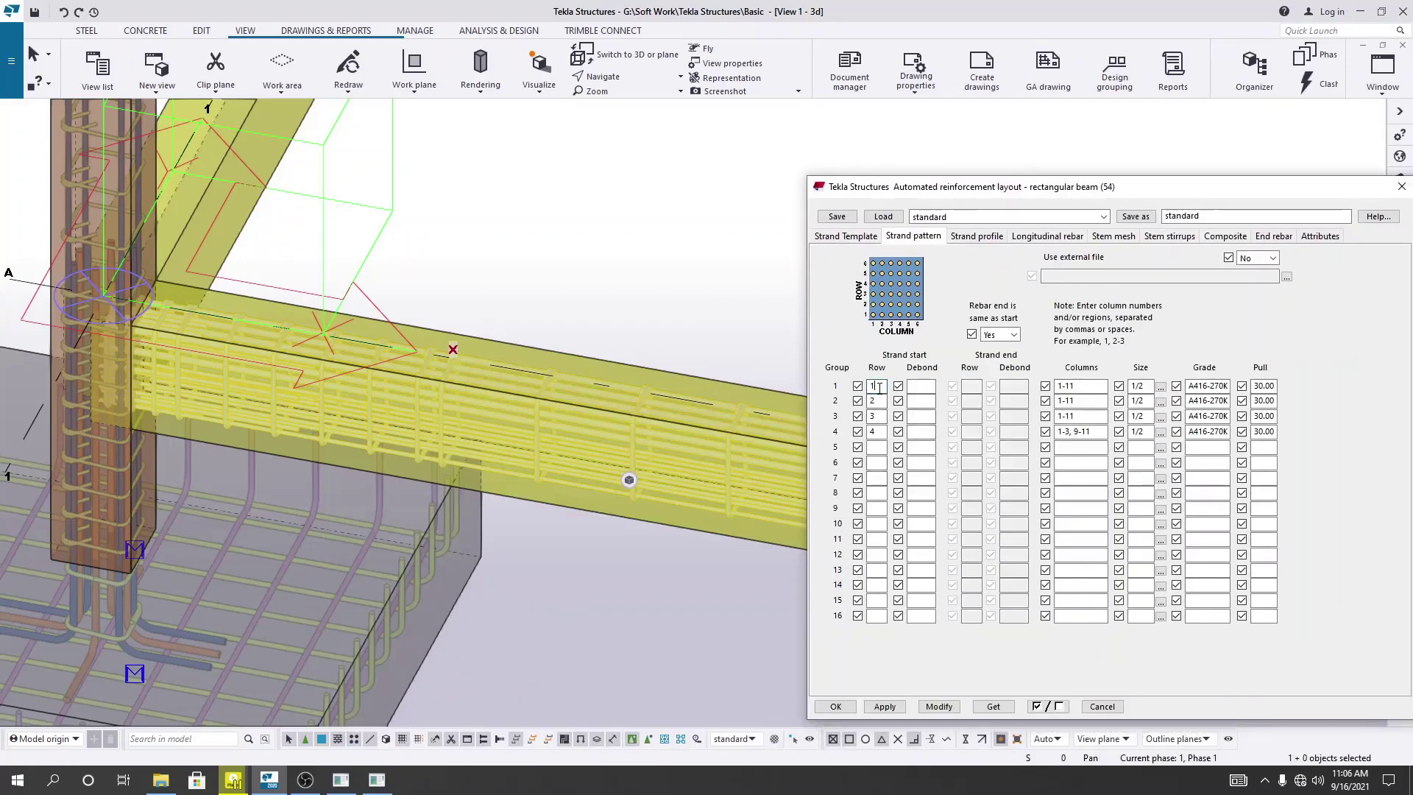
Step: Set the strand start row of groups 3 and 4 to 0 and update the grid A beam's reinforcement
{"action": "left_click", "coordinate": [877, 416]}
{"action": "scroll", "coordinate": [464, 441], "scroll_direction": "up", "scroll_amount": 5}
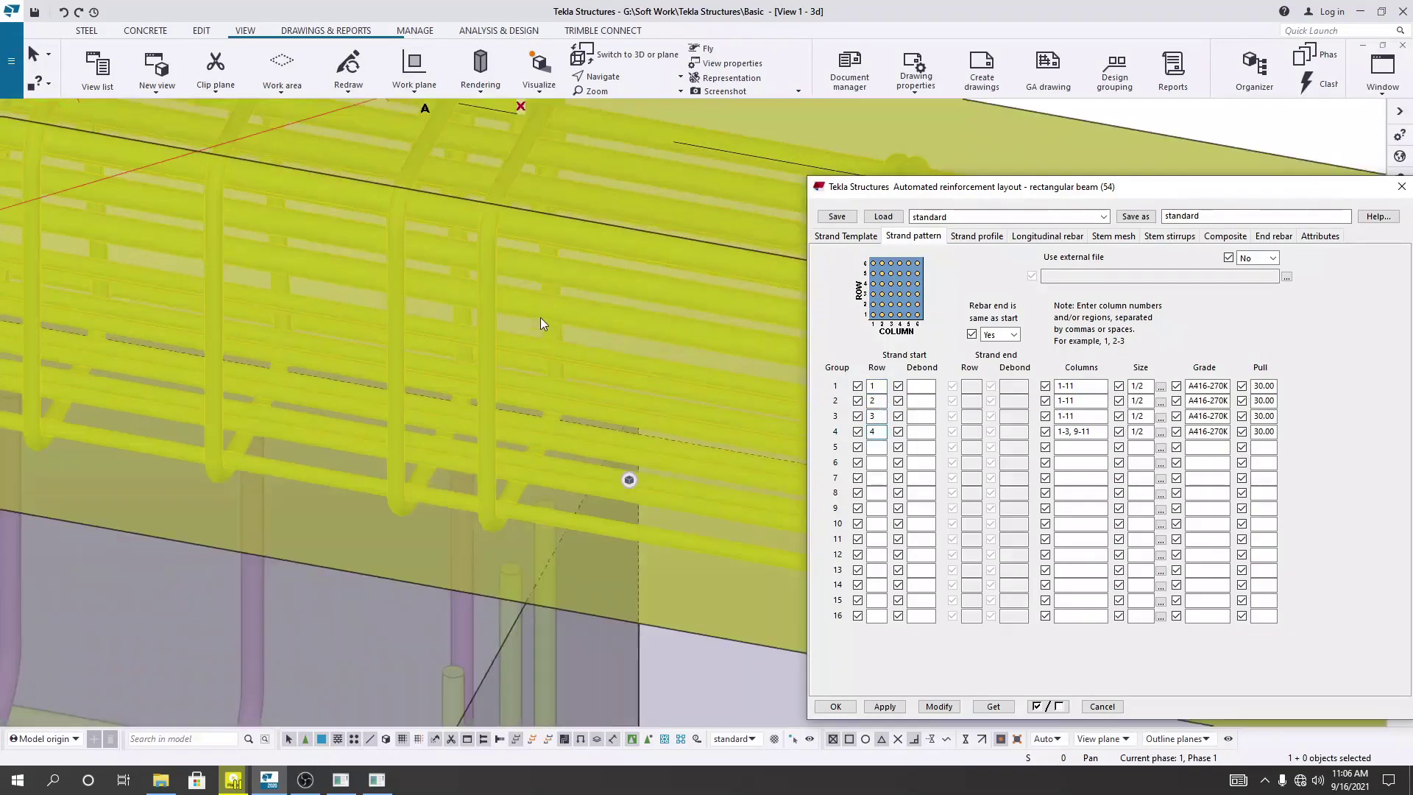
{"action": "scroll", "coordinate": [535, 318], "scroll_direction": "down", "scroll_amount": 4}
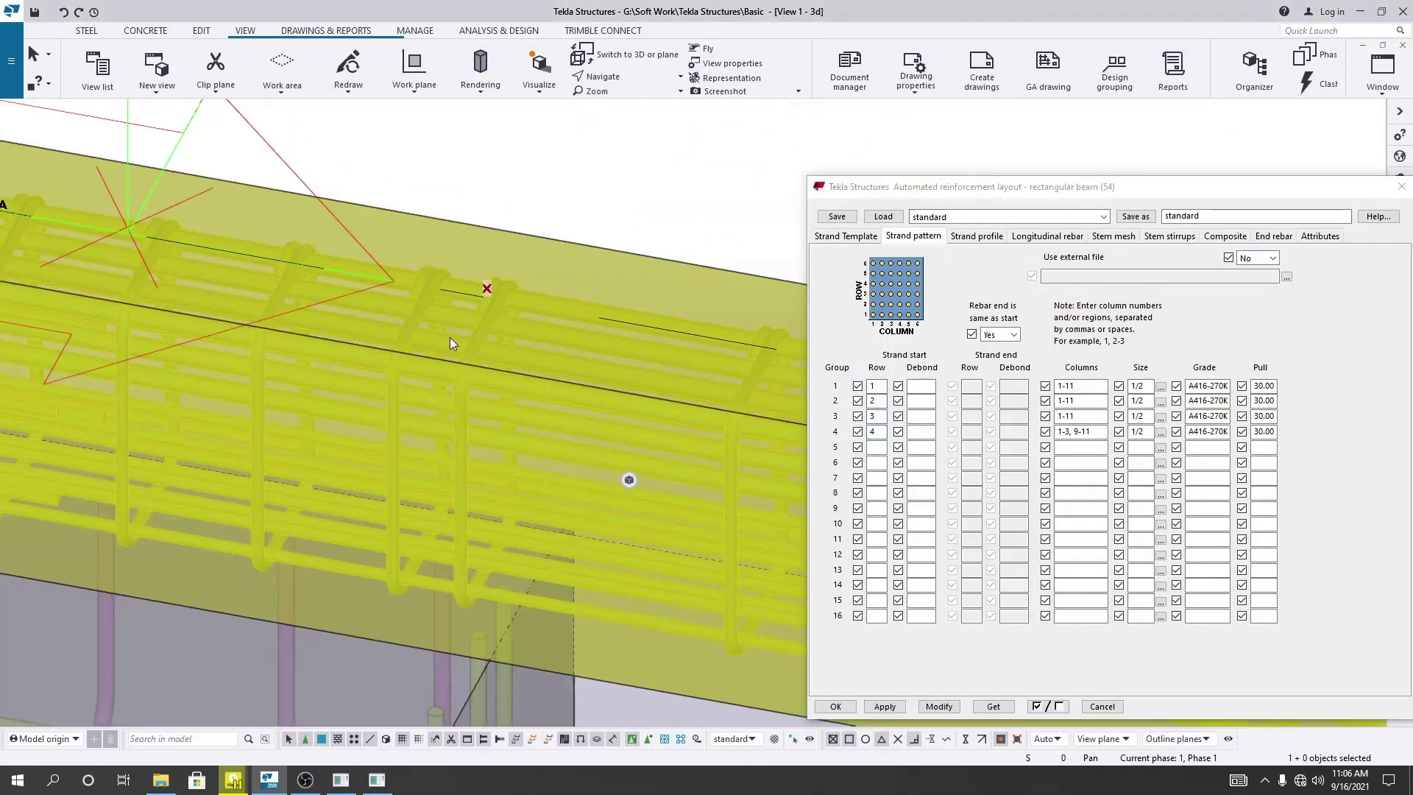
{"action": "scroll", "coordinate": [451, 342], "scroll_direction": "down", "scroll_amount": 5}
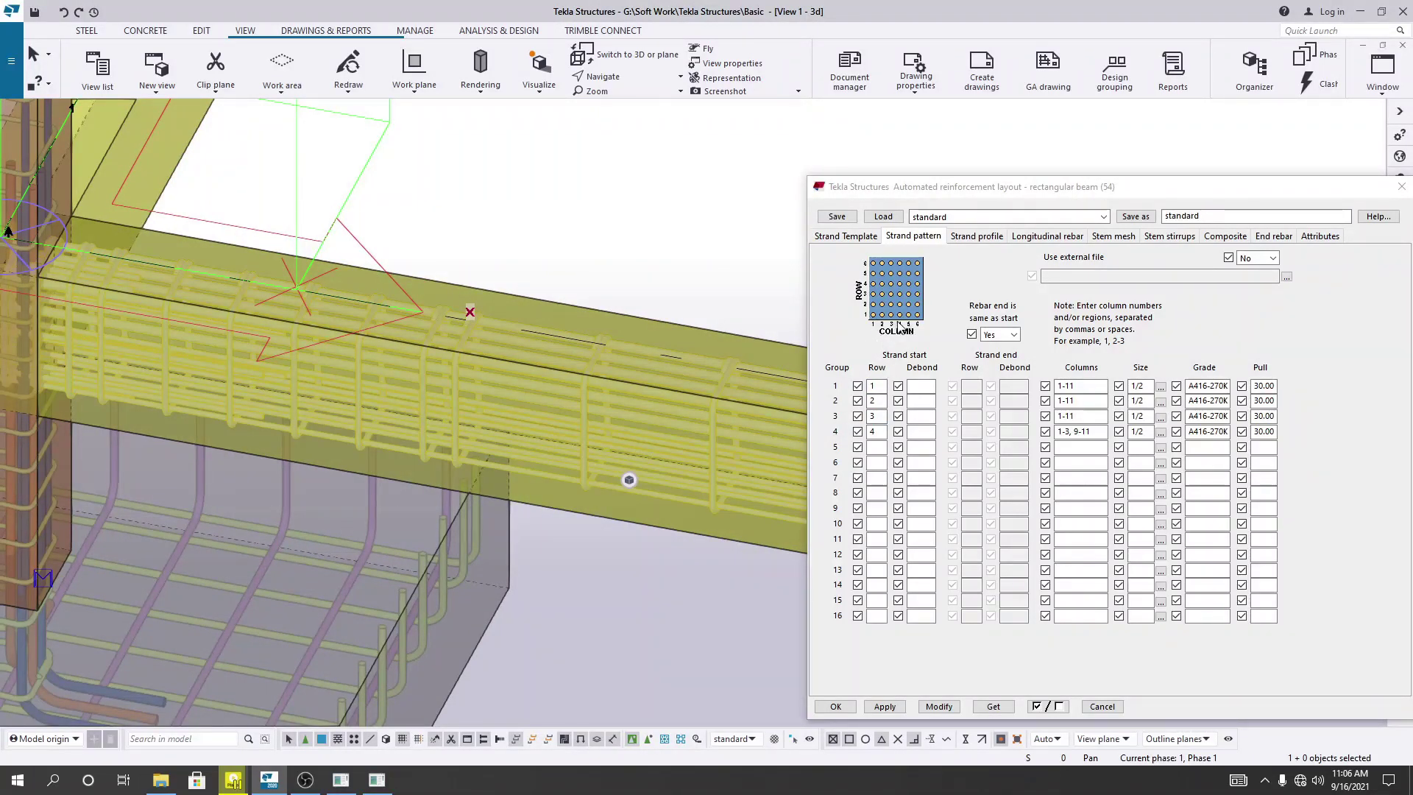
{"action": "left_click_drag", "start_coordinate": [882, 416], "coordinate": [854, 432]}
{"action": "type", "text": "00"}
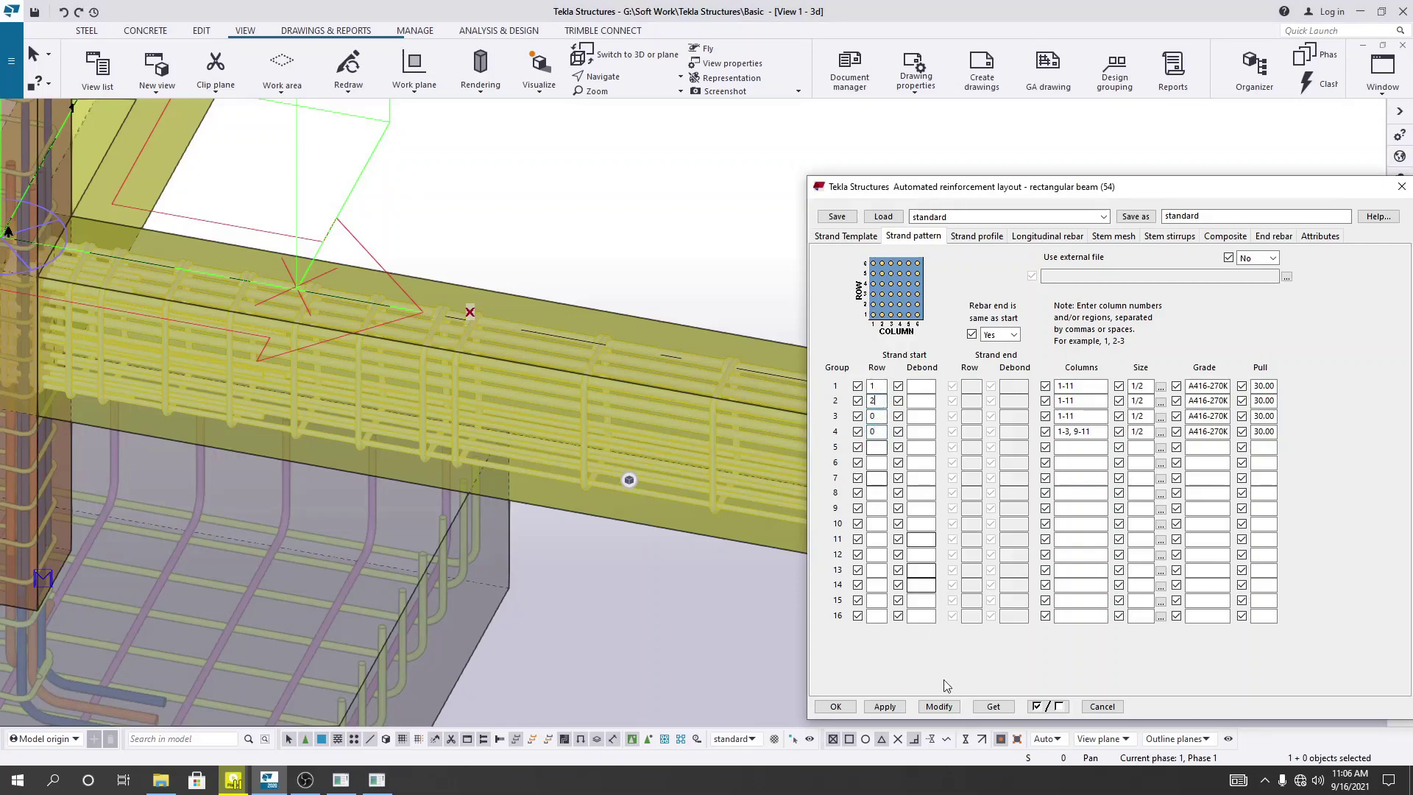
{"action": "left_click", "coordinate": [938, 707]}
{"action": "scroll", "coordinate": [545, 646], "scroll_direction": "up", "scroll_amount": 5}
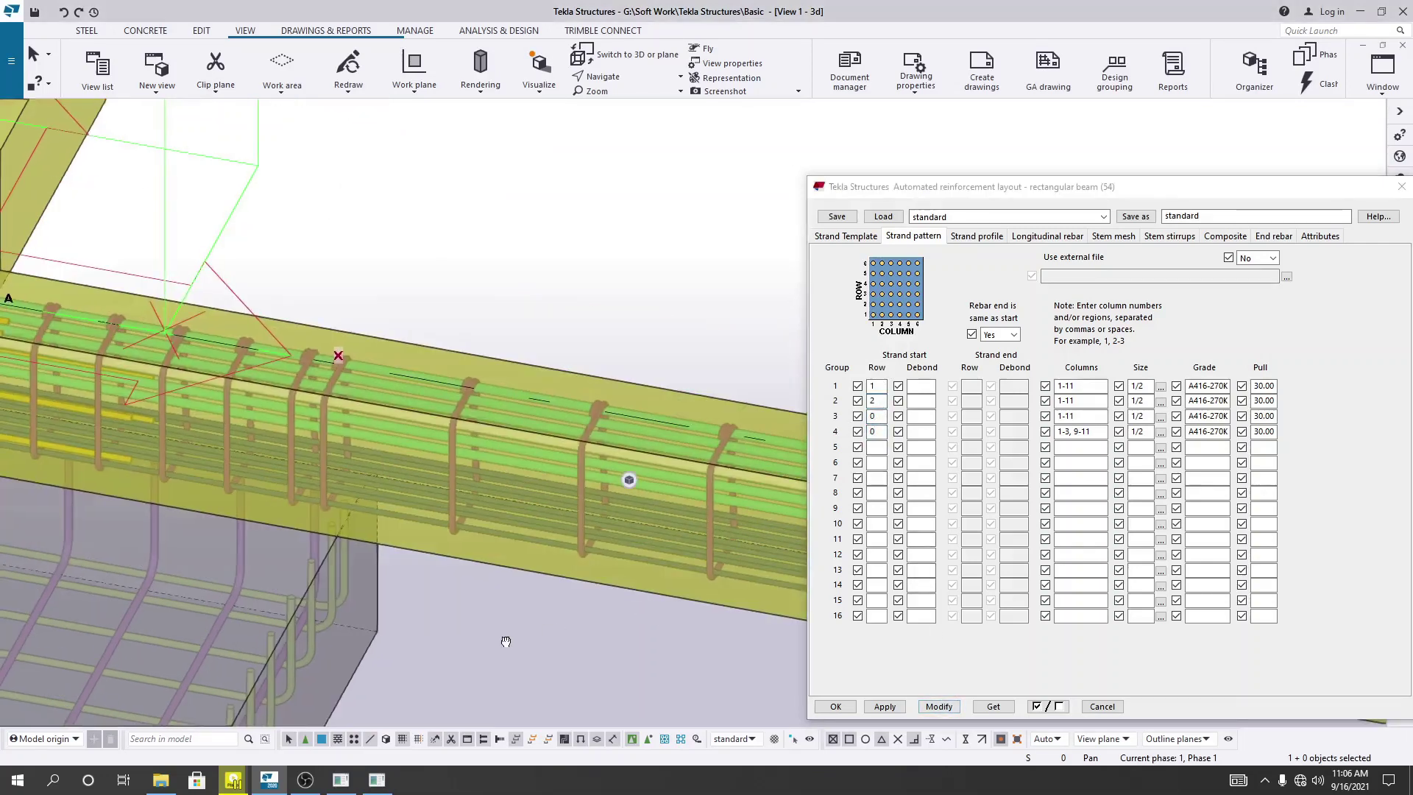
{"action": "scroll", "coordinate": [362, 406], "scroll_direction": "up", "scroll_amount": 3}
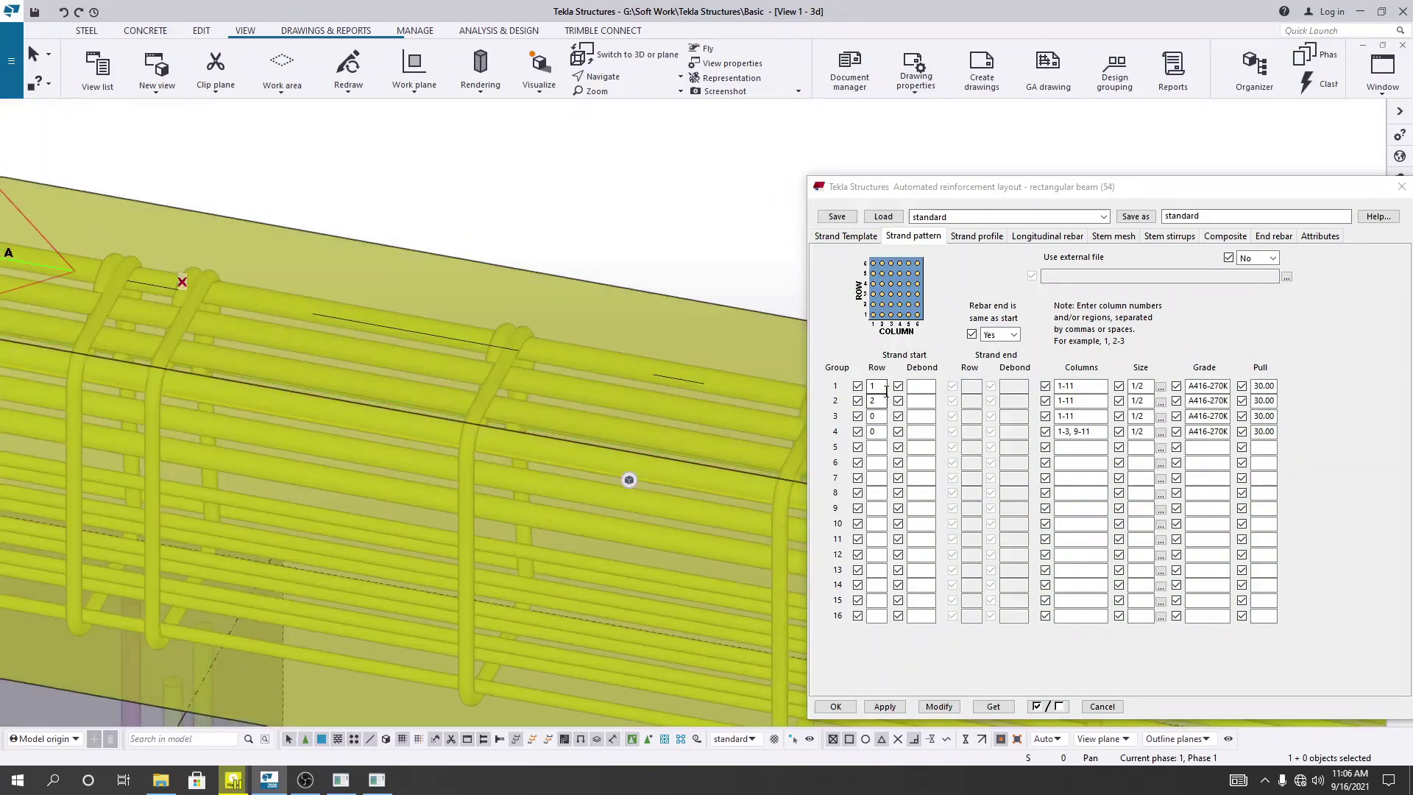
Step: Review the strand profile, longitudinal rebar, stem mesh and stem stirrup settings of the beam reinforcement layout
{"action": "left_click", "coordinate": [879, 391]}
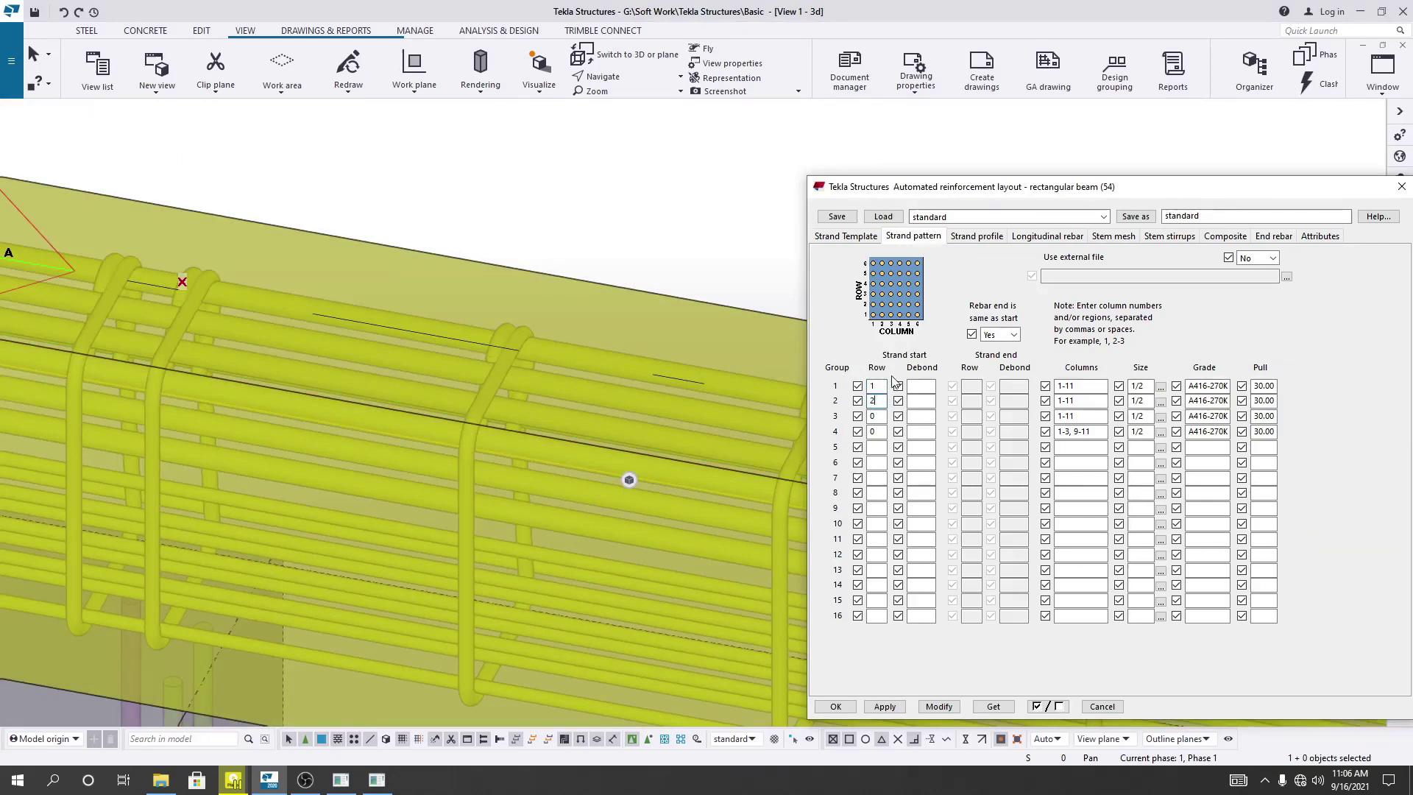
{"action": "left_click", "coordinate": [975, 238]}
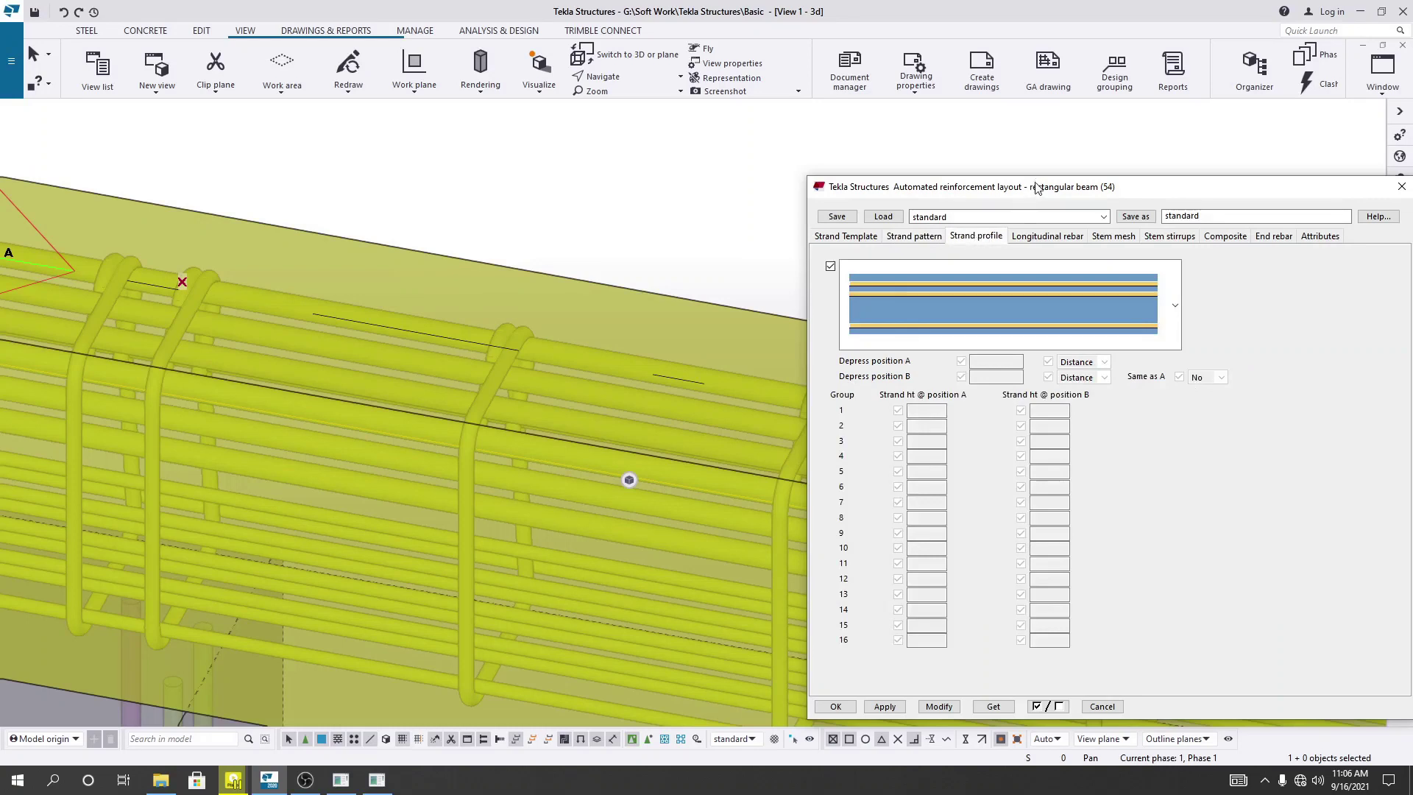
{"action": "left_click_drag", "start_coordinate": [1036, 189], "coordinate": [960, 184]}
{"action": "left_click", "coordinate": [975, 233]}
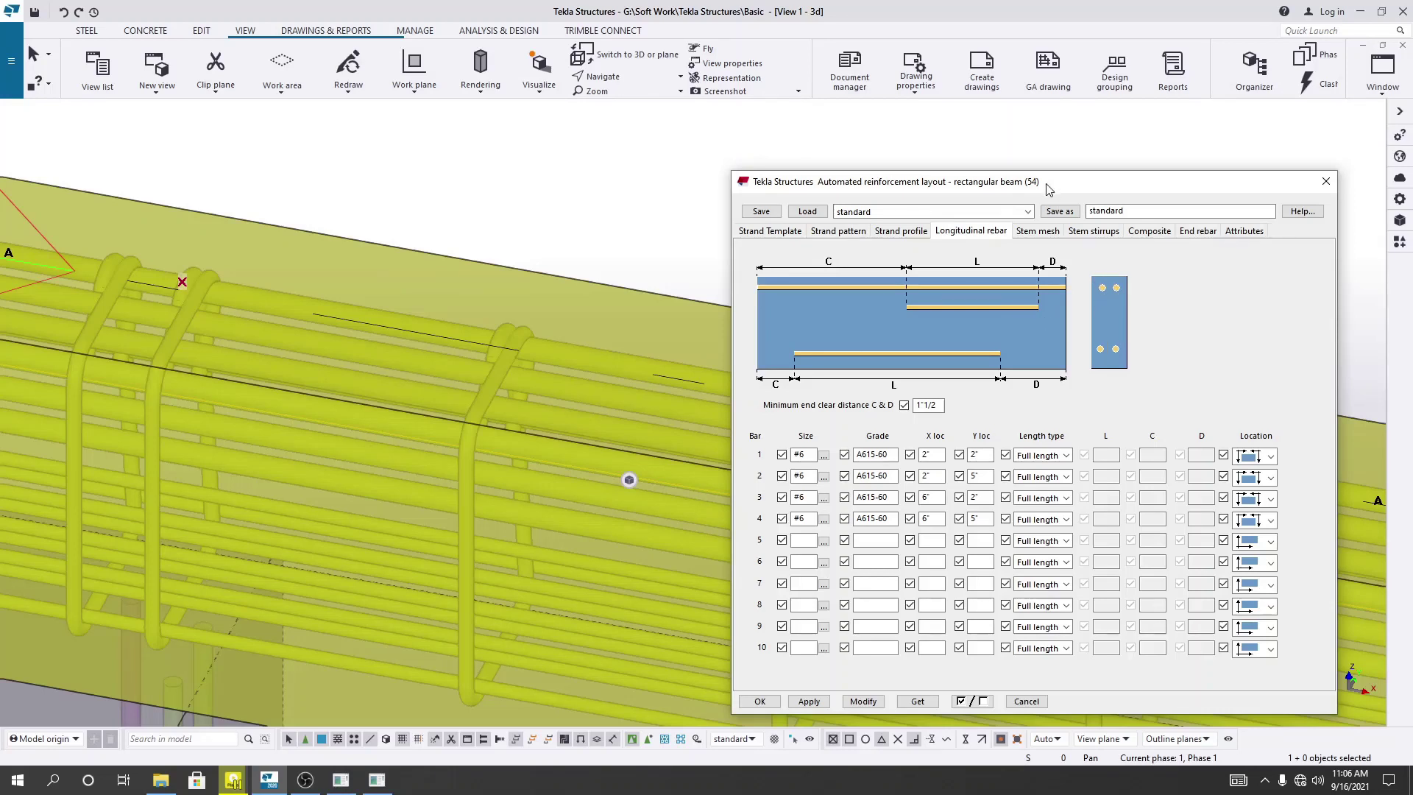
{"action": "left_click_drag", "start_coordinate": [1048, 189], "coordinate": [1136, 149]}
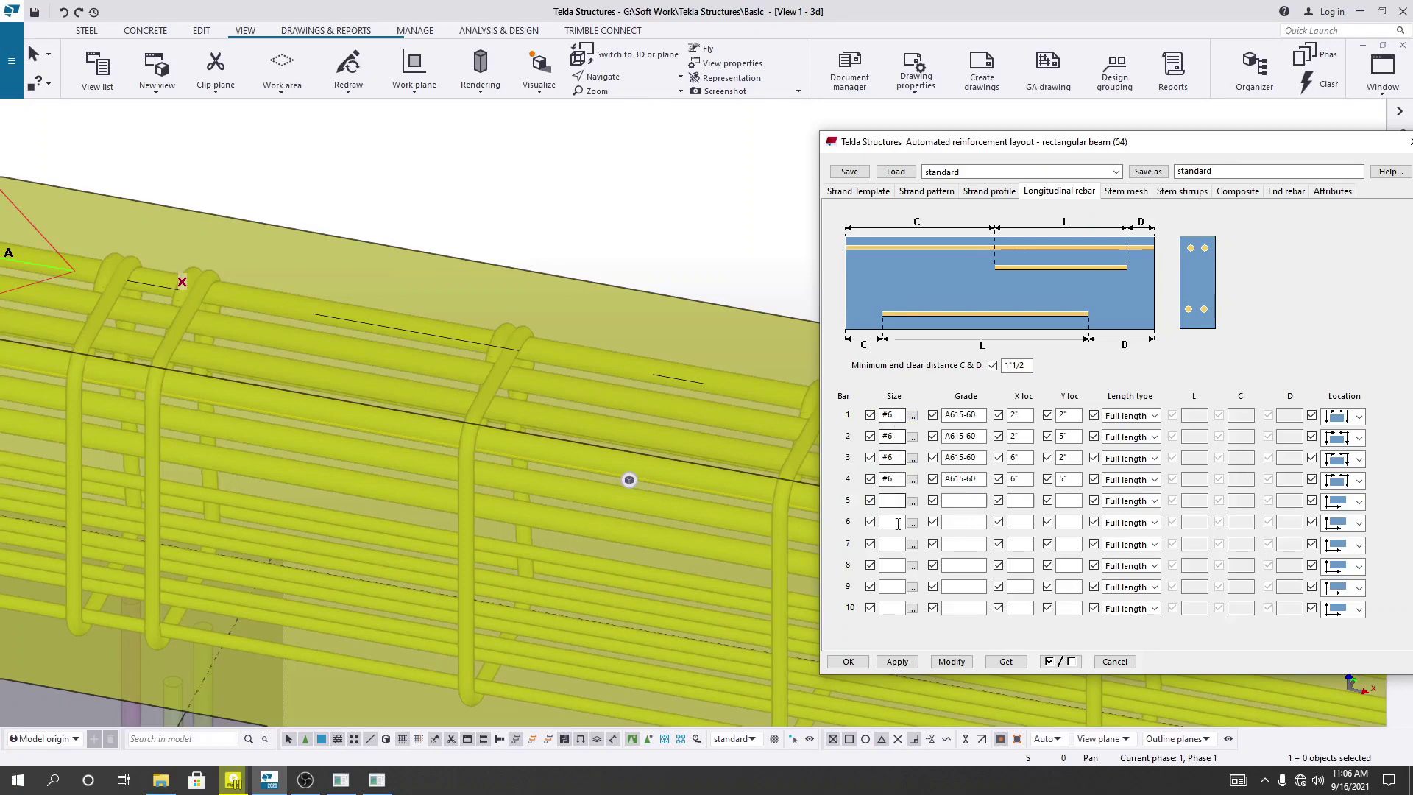
{"action": "left_click", "coordinate": [1126, 192]}
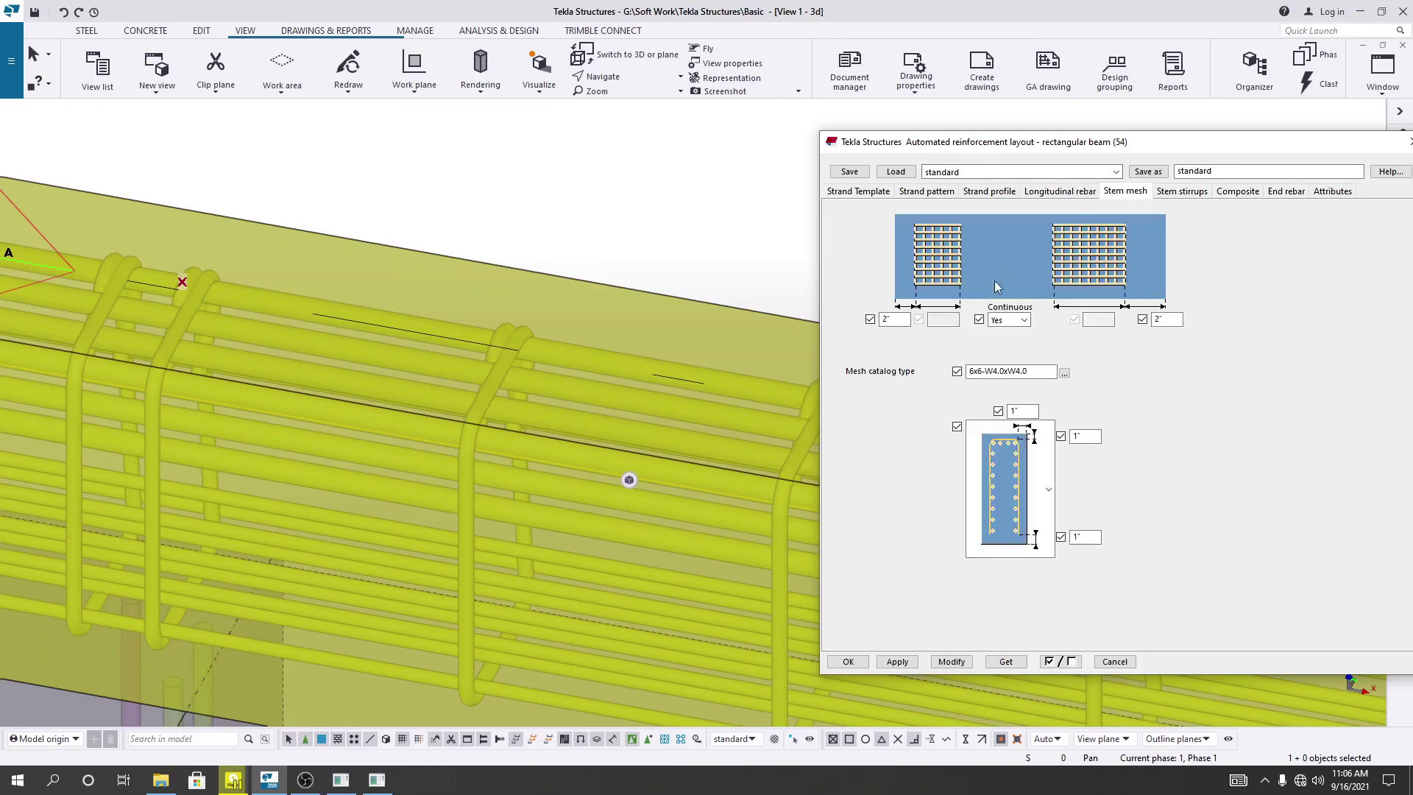
{"action": "left_click", "coordinate": [1181, 192]}
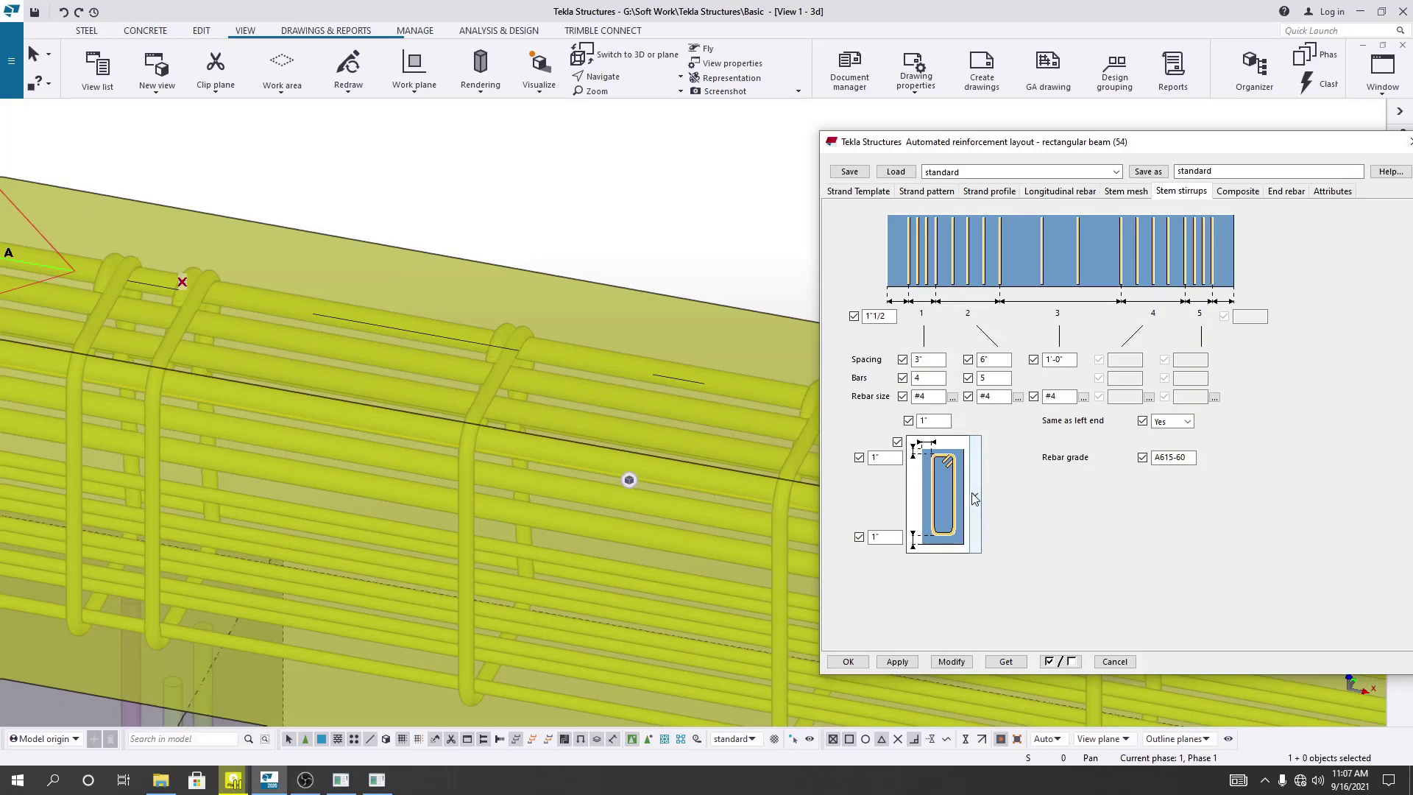
Step: Look through the available stirrup shapes for the beam's stem stirrups
{"action": "left_click", "coordinate": [949, 500]}
{"action": "scroll", "coordinate": [956, 368], "scroll_direction": "down", "scroll_amount": 2}
{"action": "scroll", "coordinate": [956, 394], "scroll_direction": "down", "scroll_amount": 1}
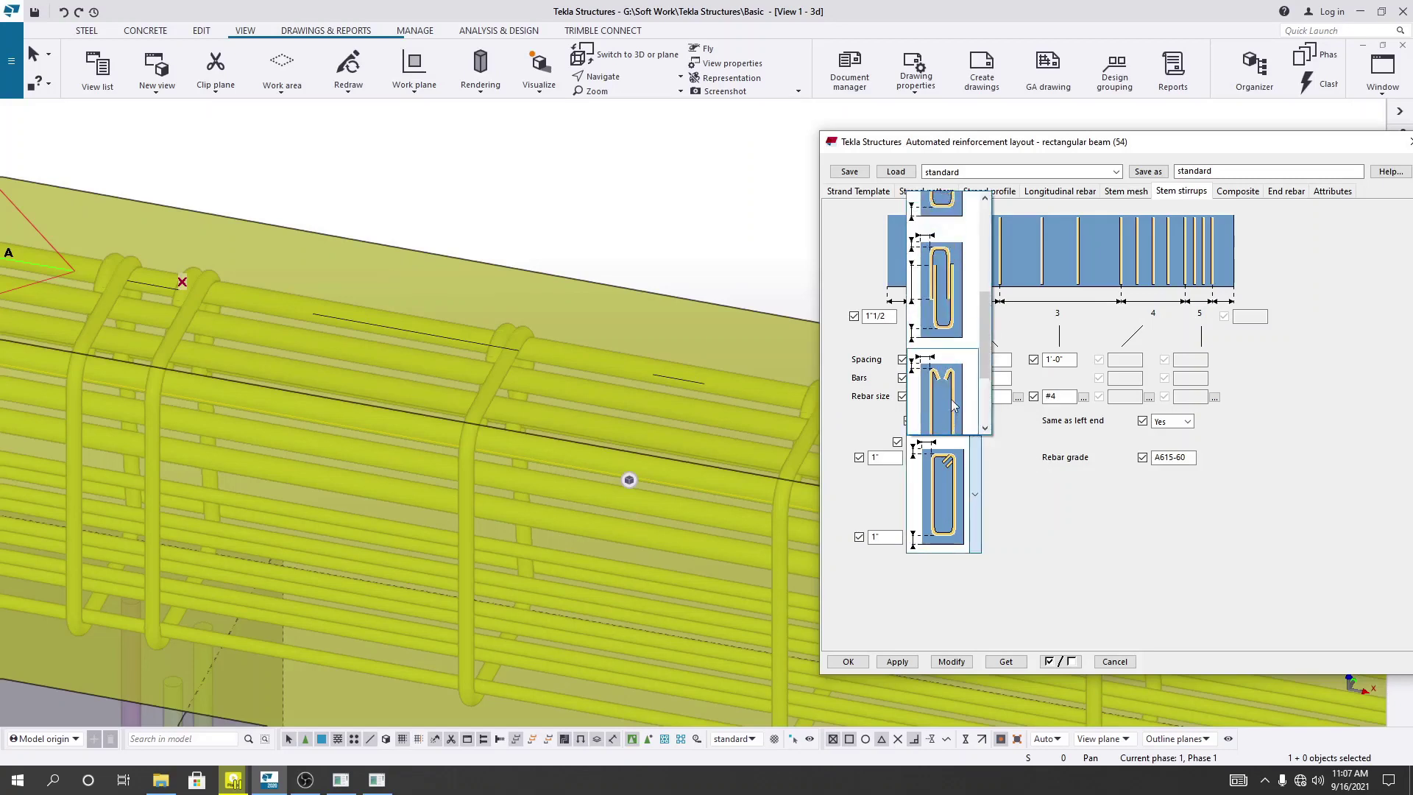
{"action": "scroll", "coordinate": [952, 382], "scroll_direction": "up", "scroll_amount": 1}
{"action": "scroll", "coordinate": [952, 381], "scroll_direction": "down", "scroll_amount": 1}
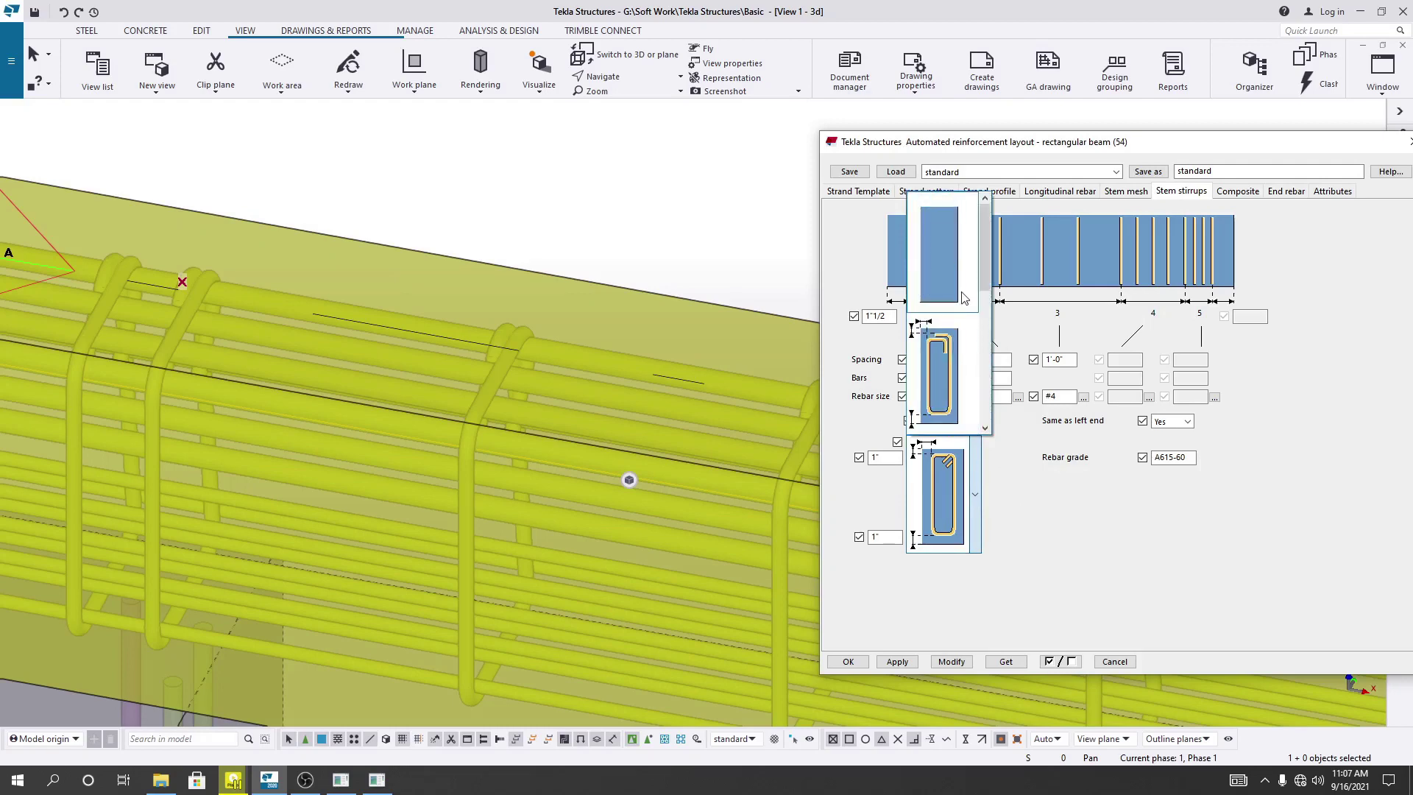
{"action": "scroll", "coordinate": [952, 381], "scroll_direction": "up", "scroll_amount": 1}
{"action": "left_click", "coordinate": [1067, 483]}
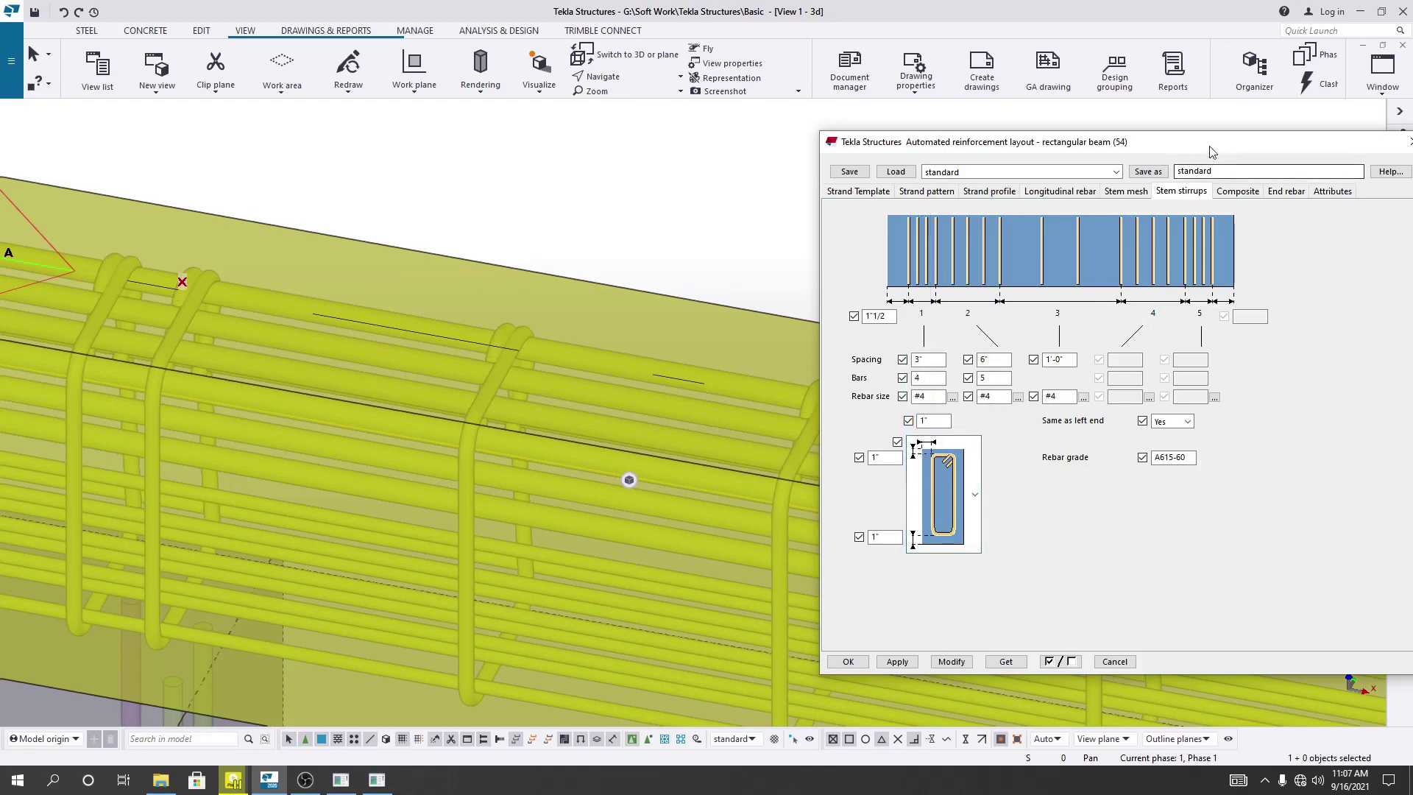
Step: Review the composite and end rebar settings of the beam reinforcement layout
{"action": "left_click_drag", "start_coordinate": [1210, 146], "coordinate": [1013, 145]}
{"action": "left_click", "coordinate": [1046, 192]}
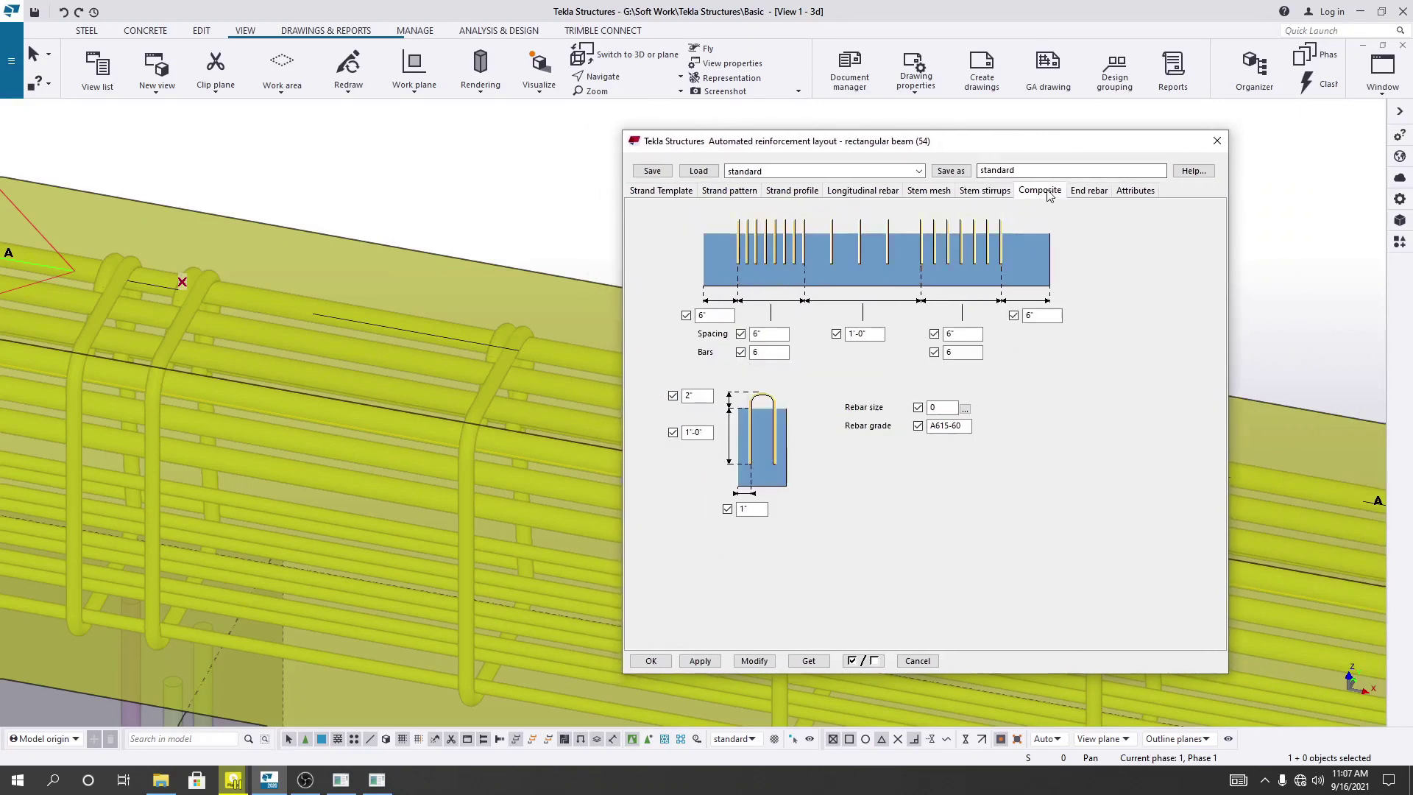
{"action": "left_click", "coordinate": [1082, 192]}
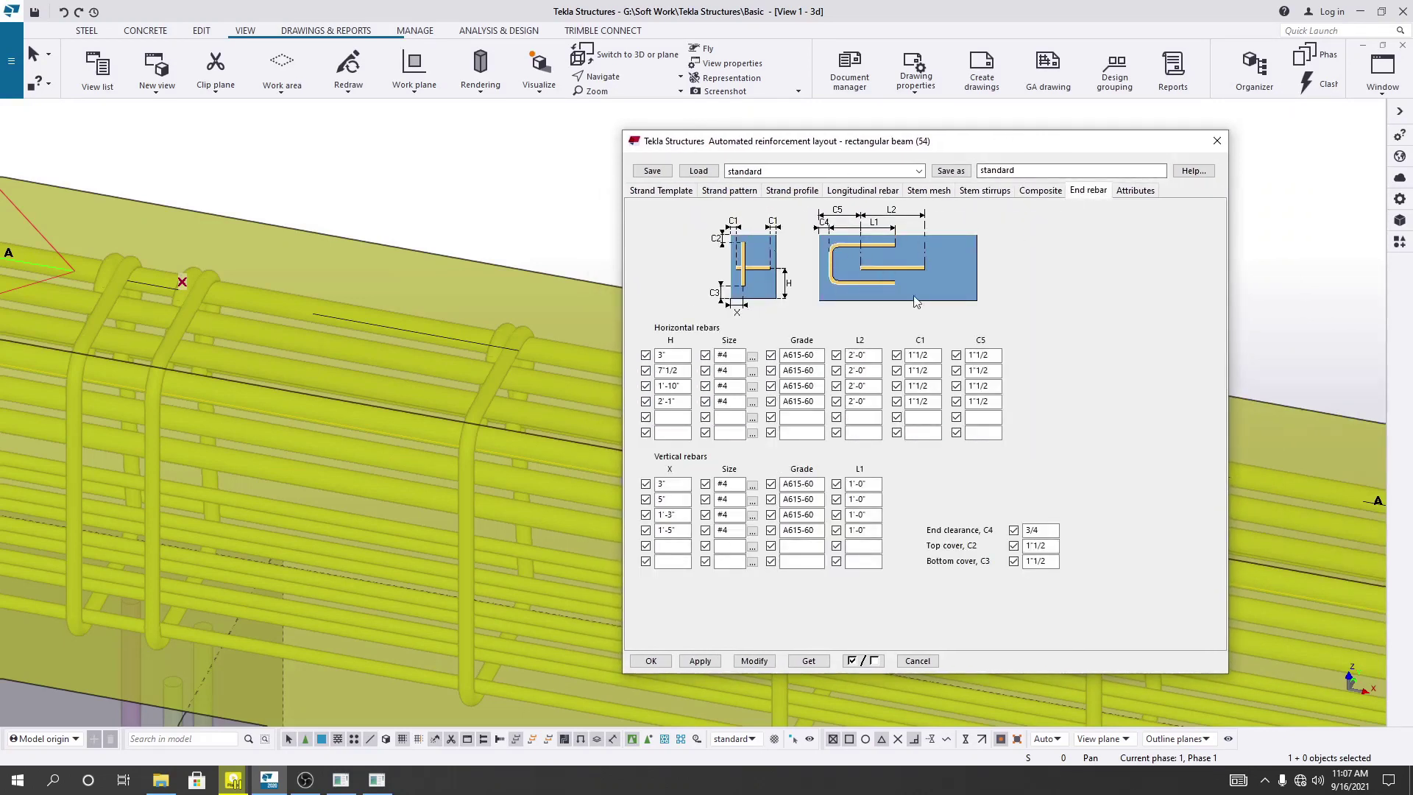
Step: Clear the strand start rows of groups 2, 3 and 4 in the strand pattern and update the beam's reinforcement
{"action": "left_click", "coordinate": [792, 191]}
{"action": "left_click", "coordinate": [730, 191]}
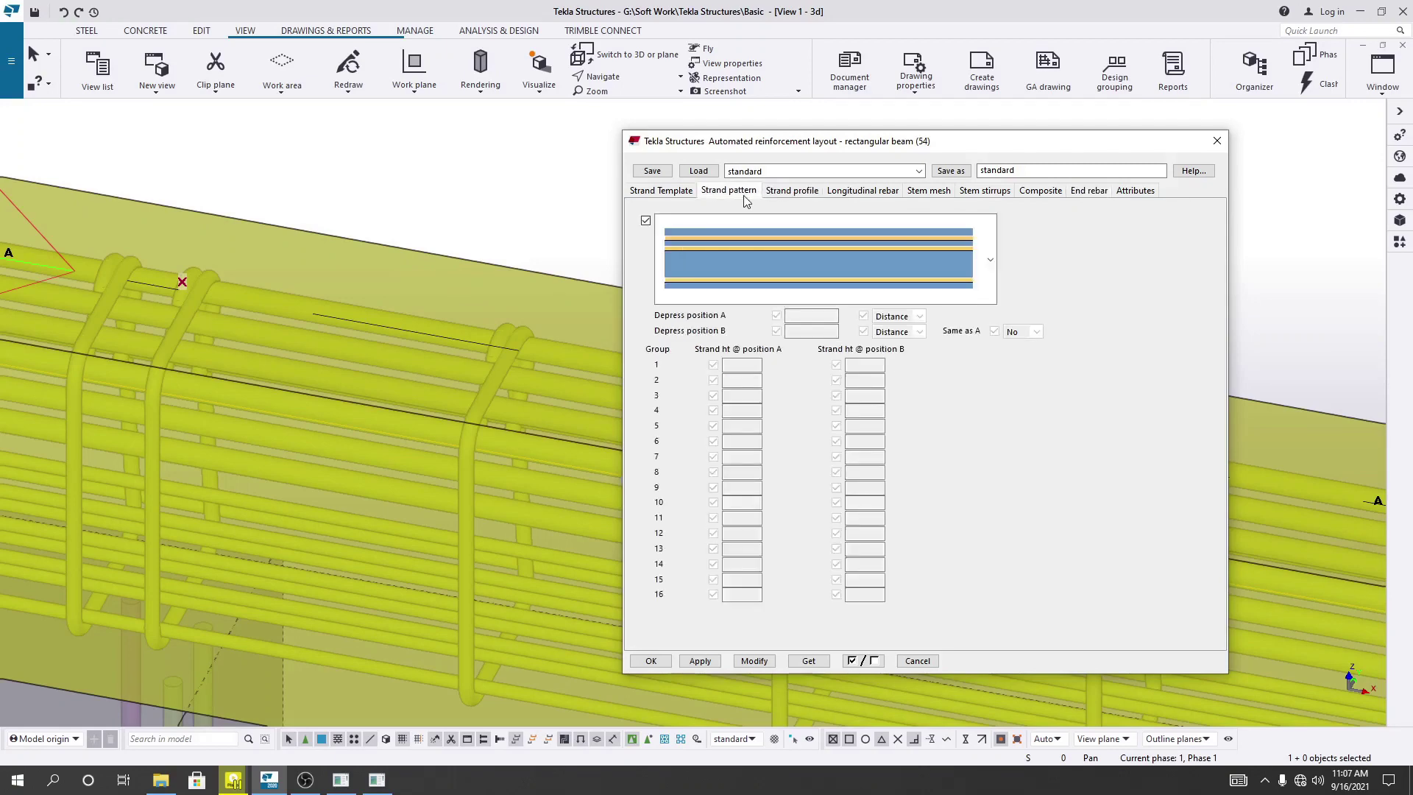
{"action": "left_click_drag", "start_coordinate": [814, 151], "coordinate": [987, 101]}
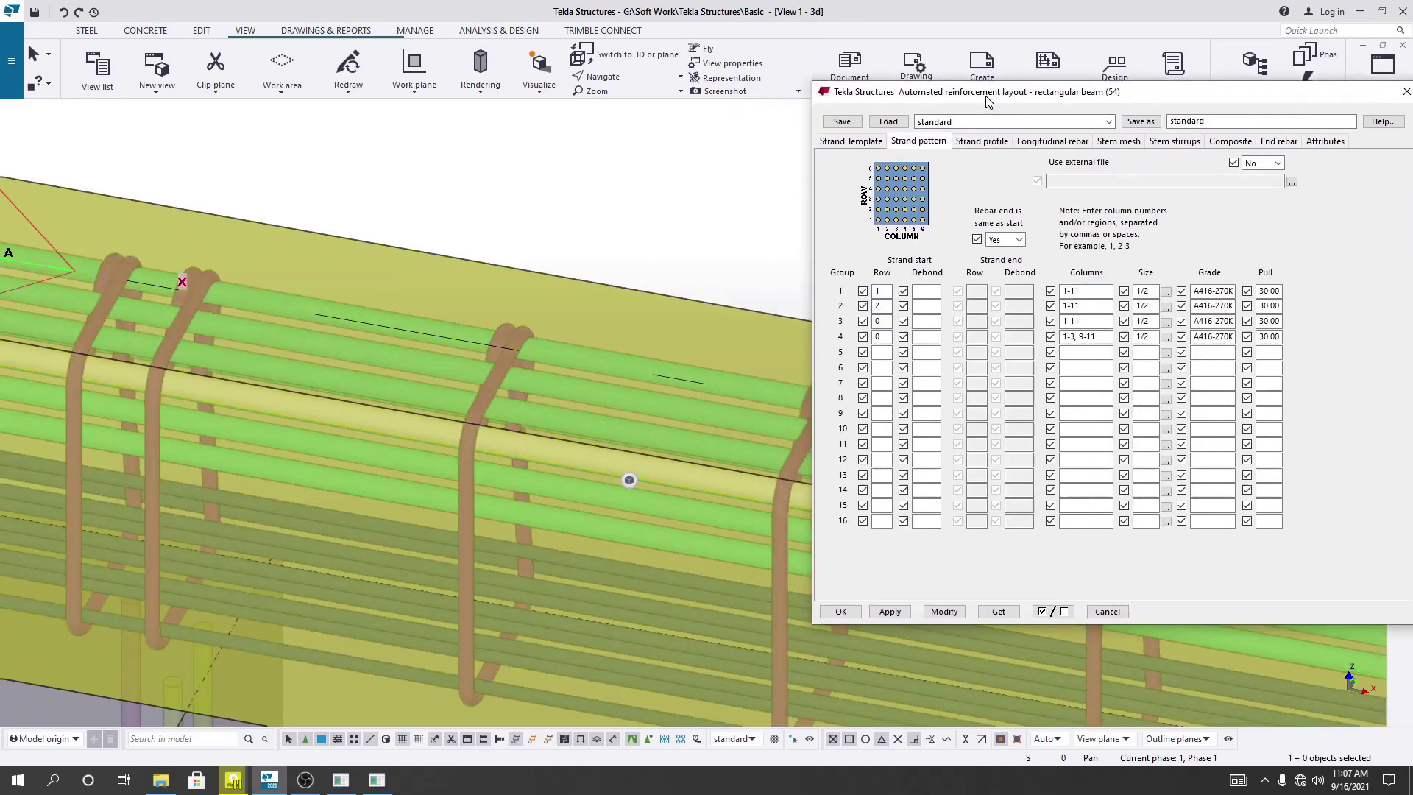
{"action": "double_click", "coordinate": [880, 321]}
{"action": "key", "text": "BackSpace"}
{"action": "double_click", "coordinate": [883, 336]}
{"action": "key", "text": "BackSpace"}
{"action": "double_click", "coordinate": [882, 305]}
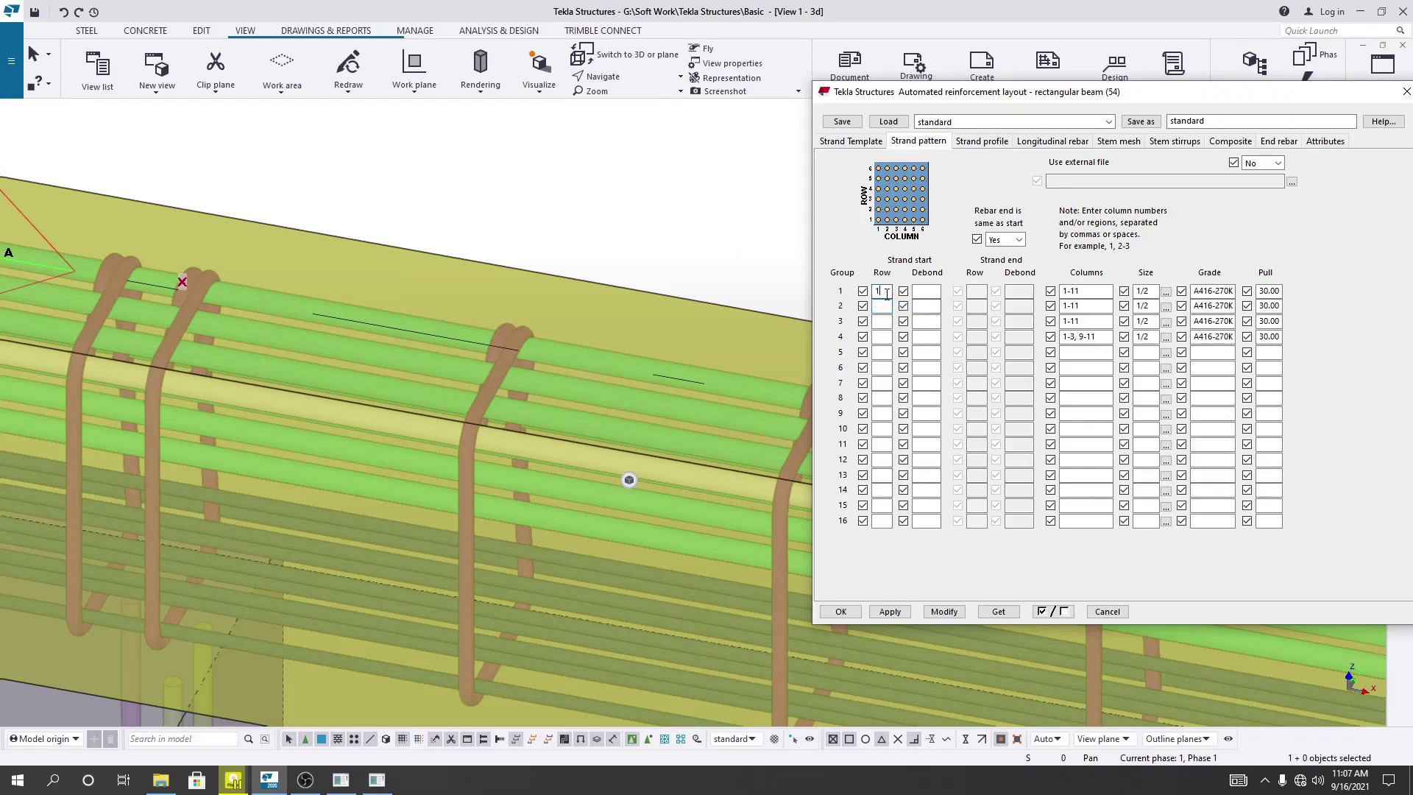
{"action": "left_click", "coordinate": [944, 611]}
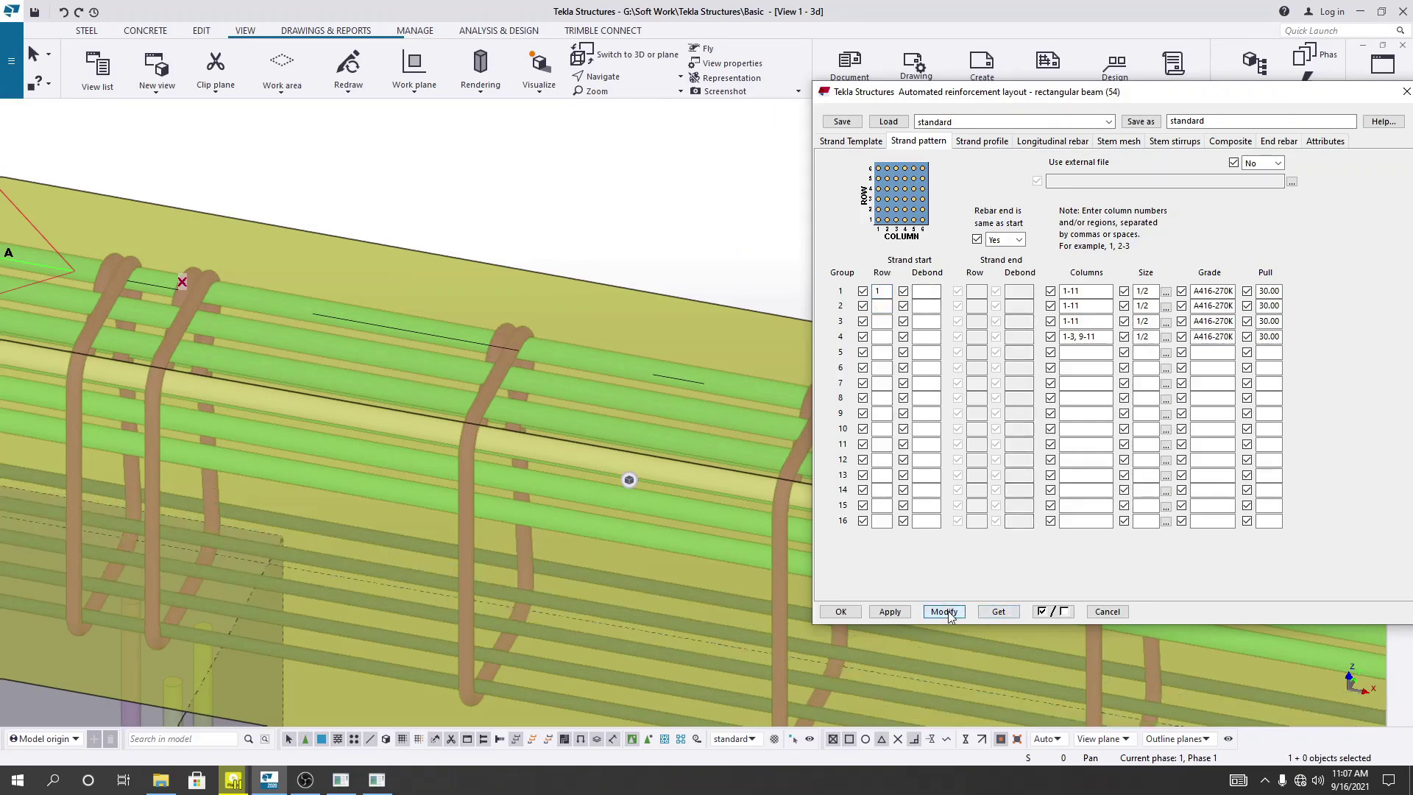
Step: Examine the updated reinforcement along the grid A beam, from its column end to the column at grid line 2
{"action": "scroll", "coordinate": [359, 579], "scroll_direction": "down", "scroll_amount": 5}
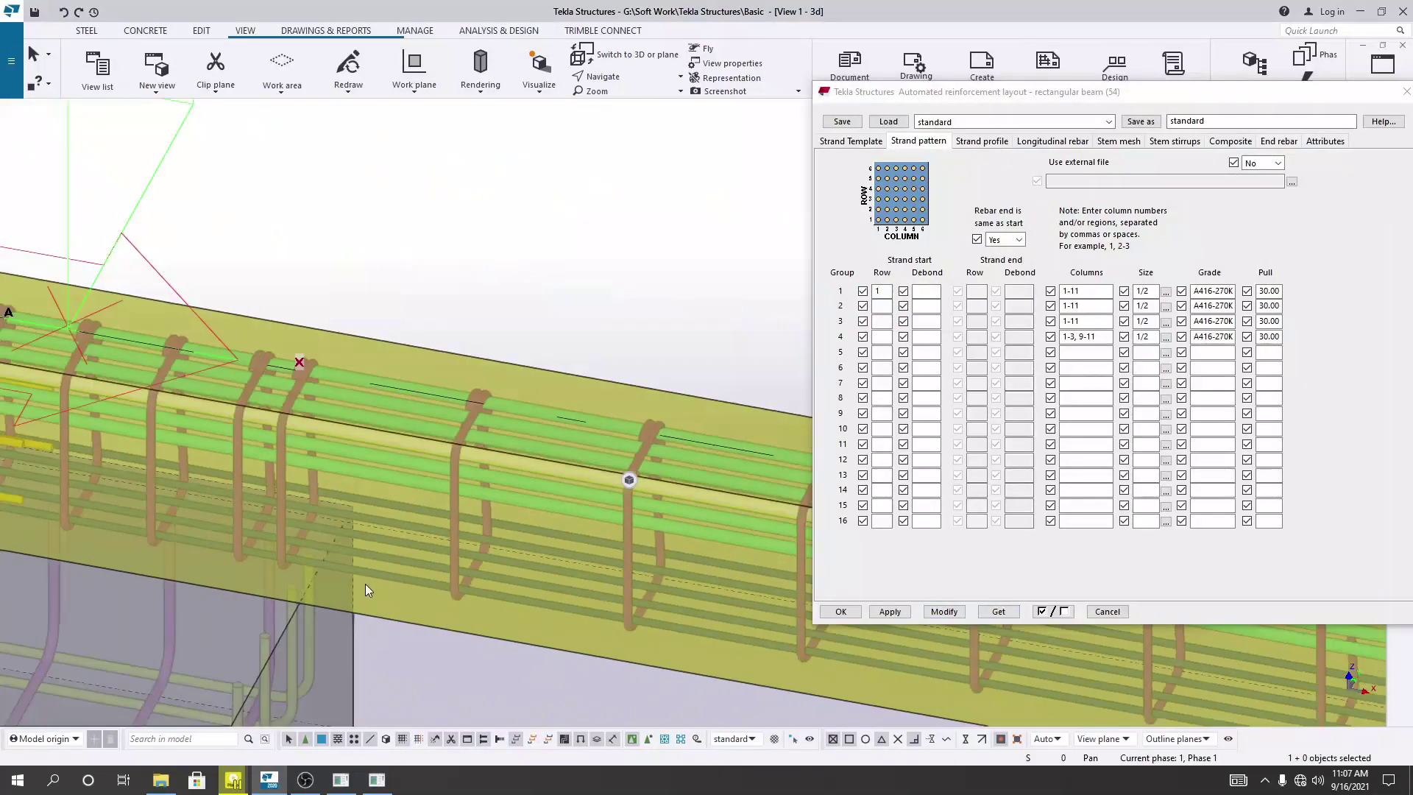
{"action": "middle_click_drag", "start_coordinate": [343, 551], "coordinate": [521, 589]}
{"action": "scroll", "coordinate": [521, 589], "scroll_direction": "up", "scroll_amount": 8}
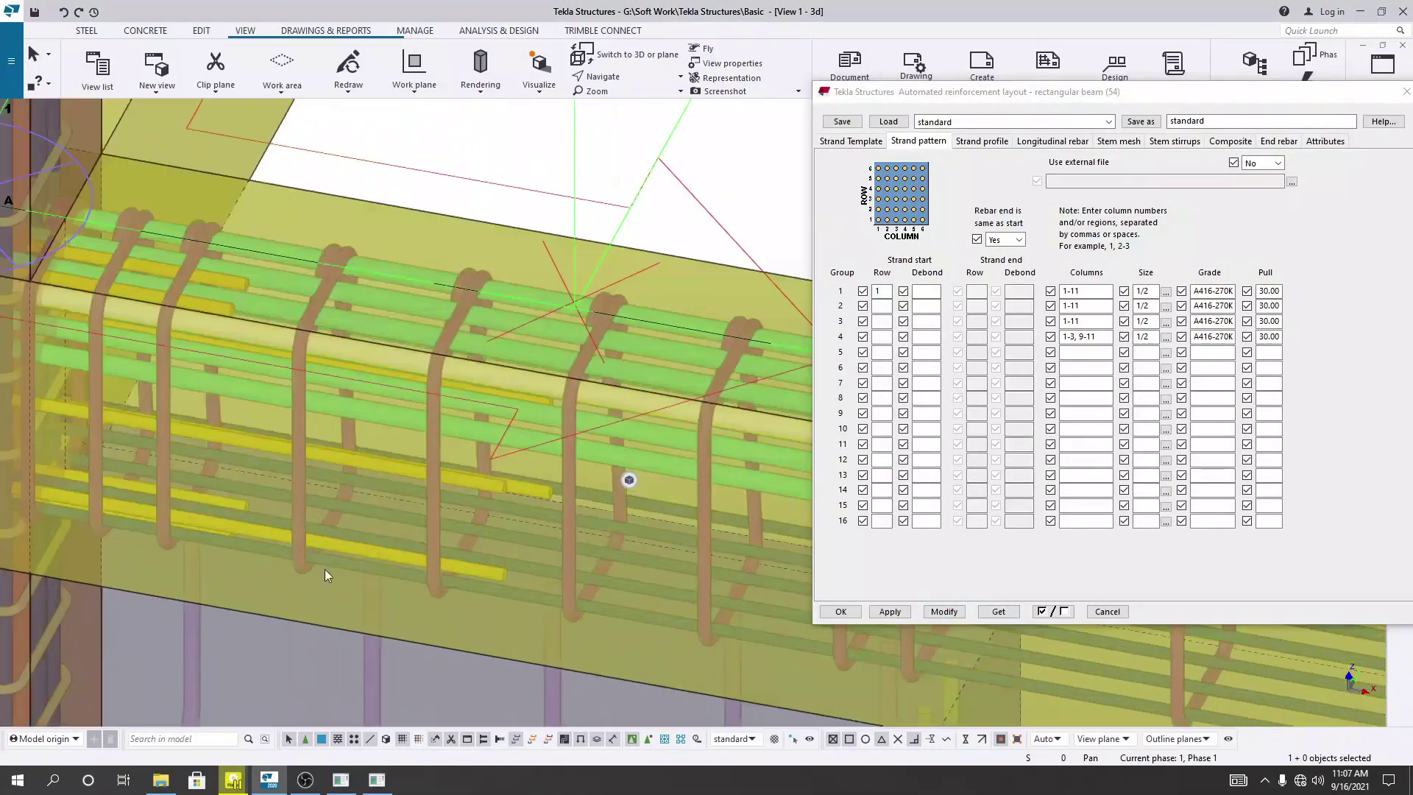
{"action": "scroll", "coordinate": [395, 448], "scroll_direction": "down", "scroll_amount": 6}
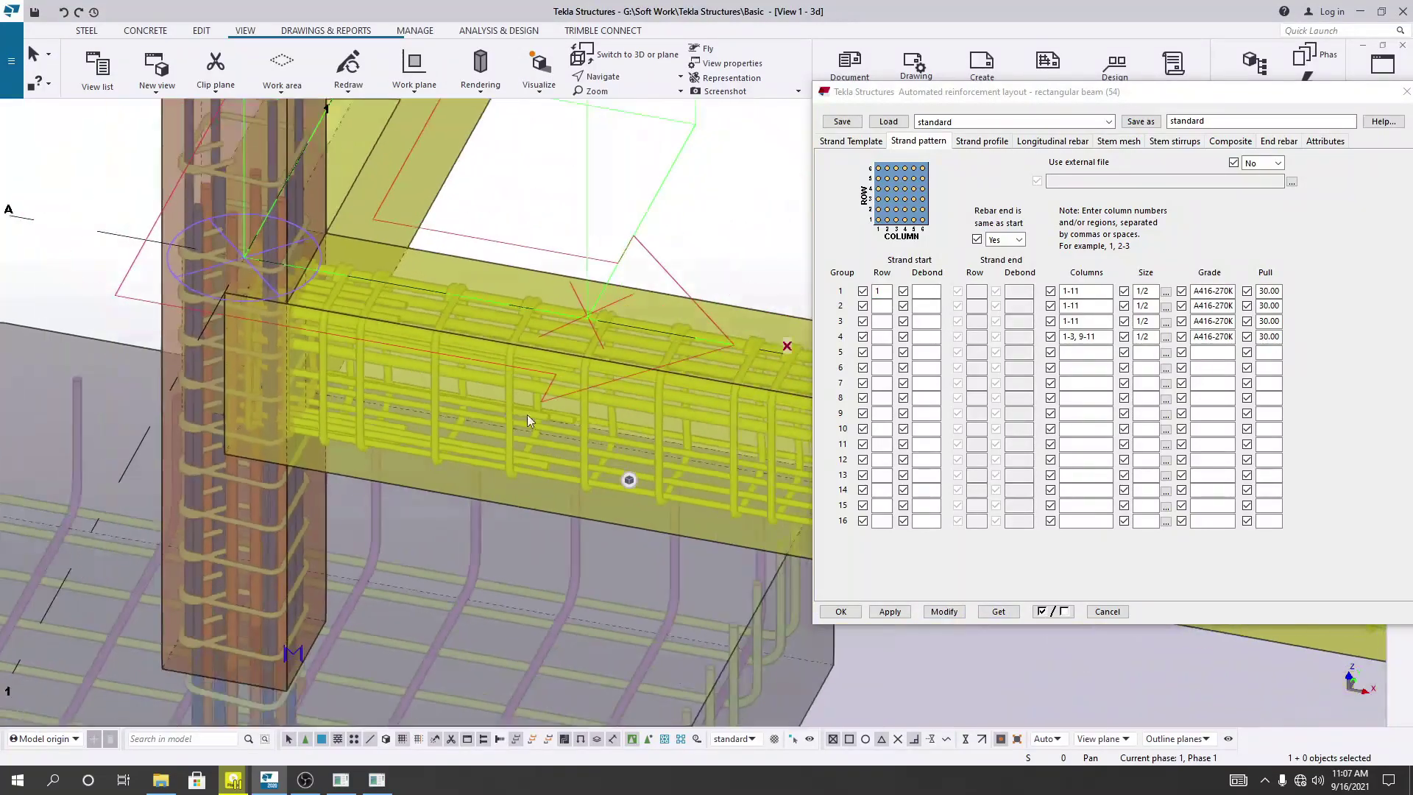
{"action": "scroll", "coordinate": [527, 413], "scroll_direction": "up", "scroll_amount": 3}
{"action": "scroll", "coordinate": [478, 471], "scroll_direction": "down", "scroll_amount": 2}
{"action": "scroll", "coordinate": [579, 589], "scroll_direction": "down", "scroll_amount": 4}
{"action": "scroll", "coordinate": [642, 587], "scroll_direction": "up", "scroll_amount": 3}
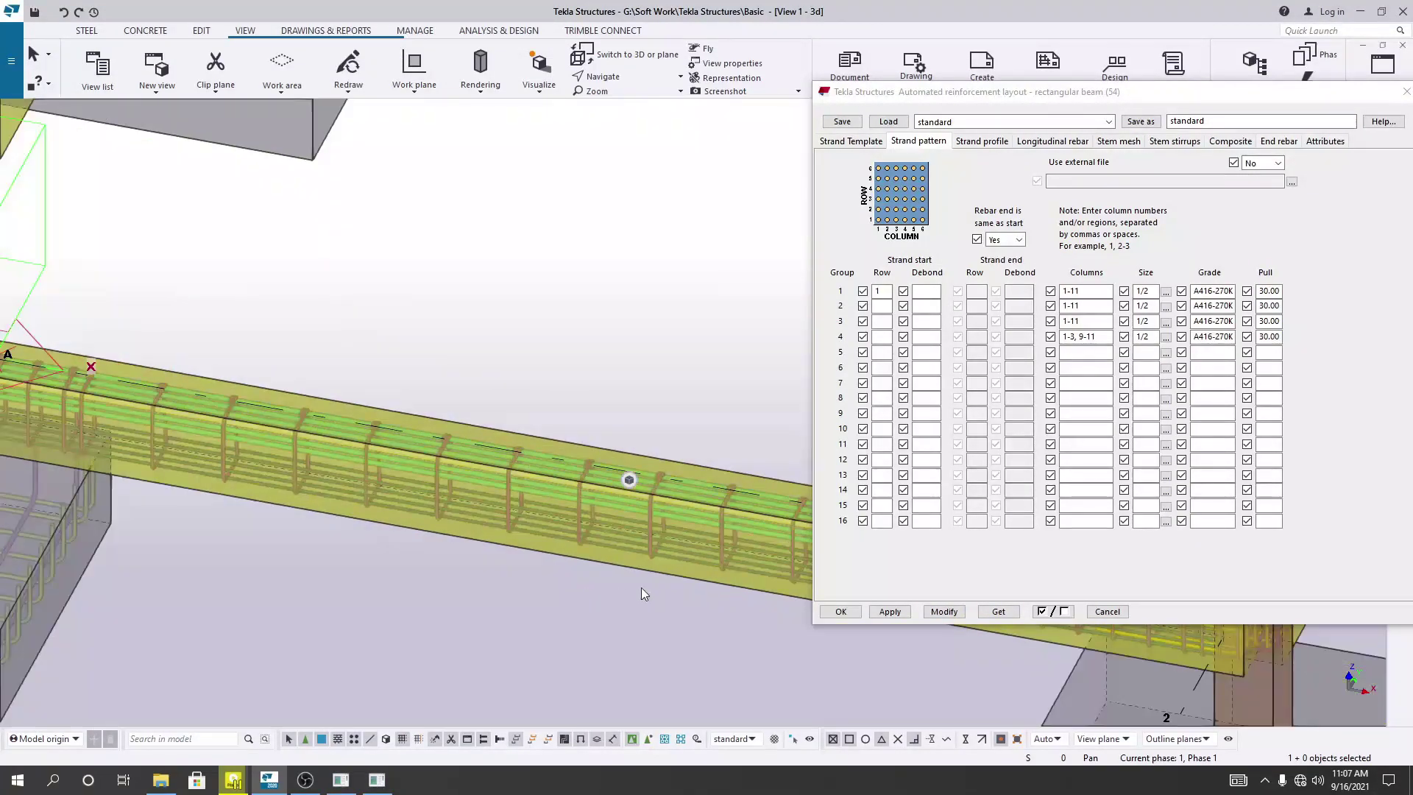
{"action": "scroll", "coordinate": [586, 581], "scroll_direction": "down", "scroll_amount": 4}
{"action": "middle_click_drag", "start_coordinate": [586, 582], "coordinate": [510, 509], "text": "ctrl"}
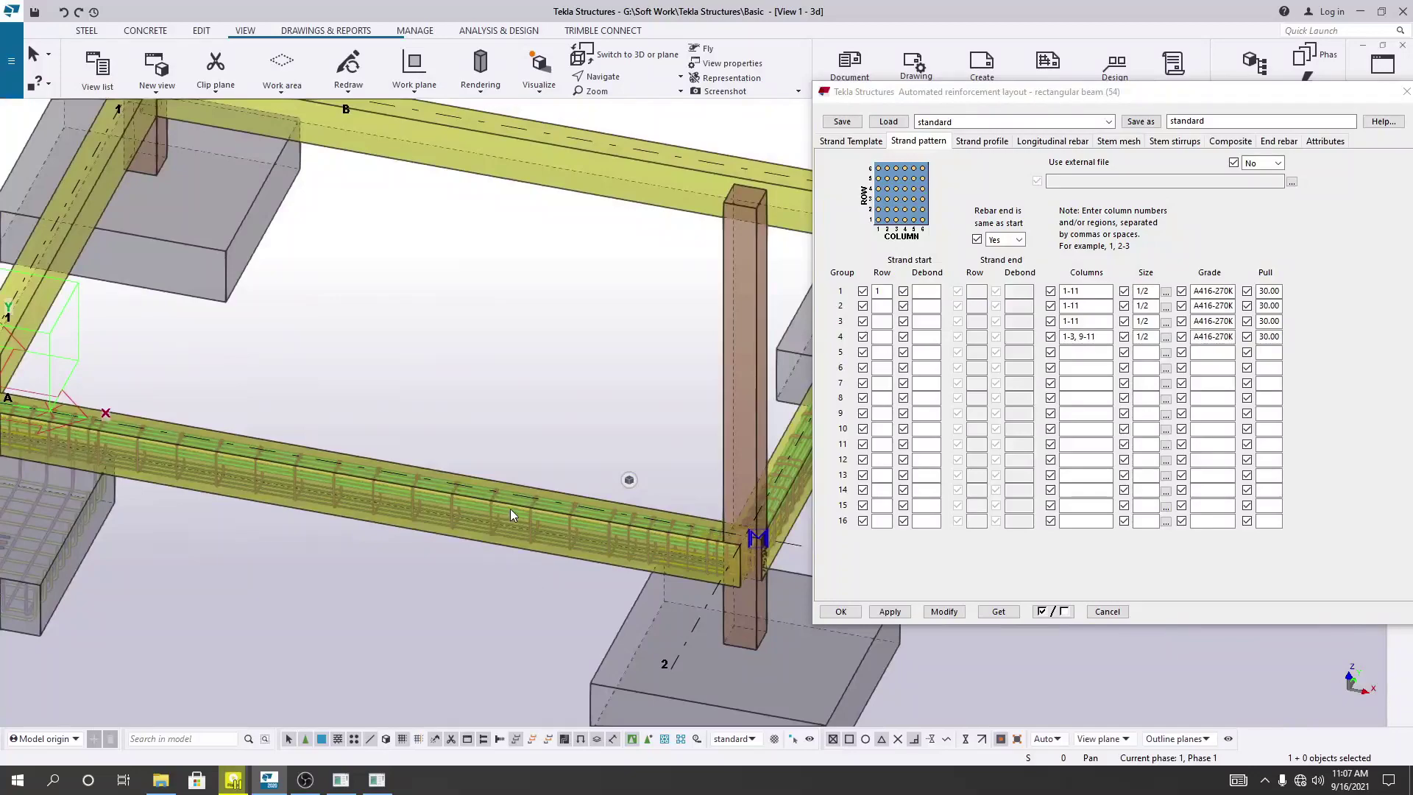
{"action": "key", "text": "alt+Tab"}
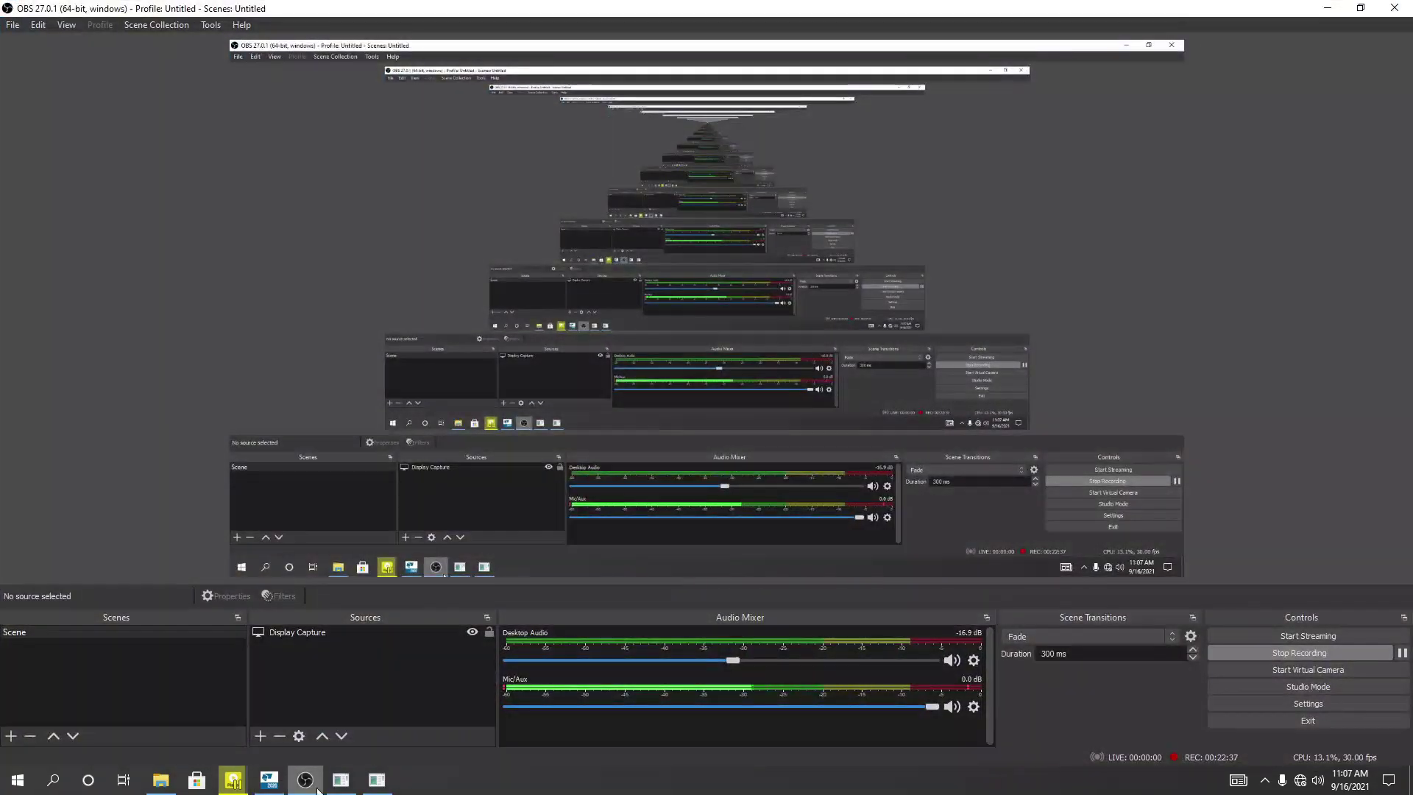
{"action": "left_click", "coordinate": [280, 782]}
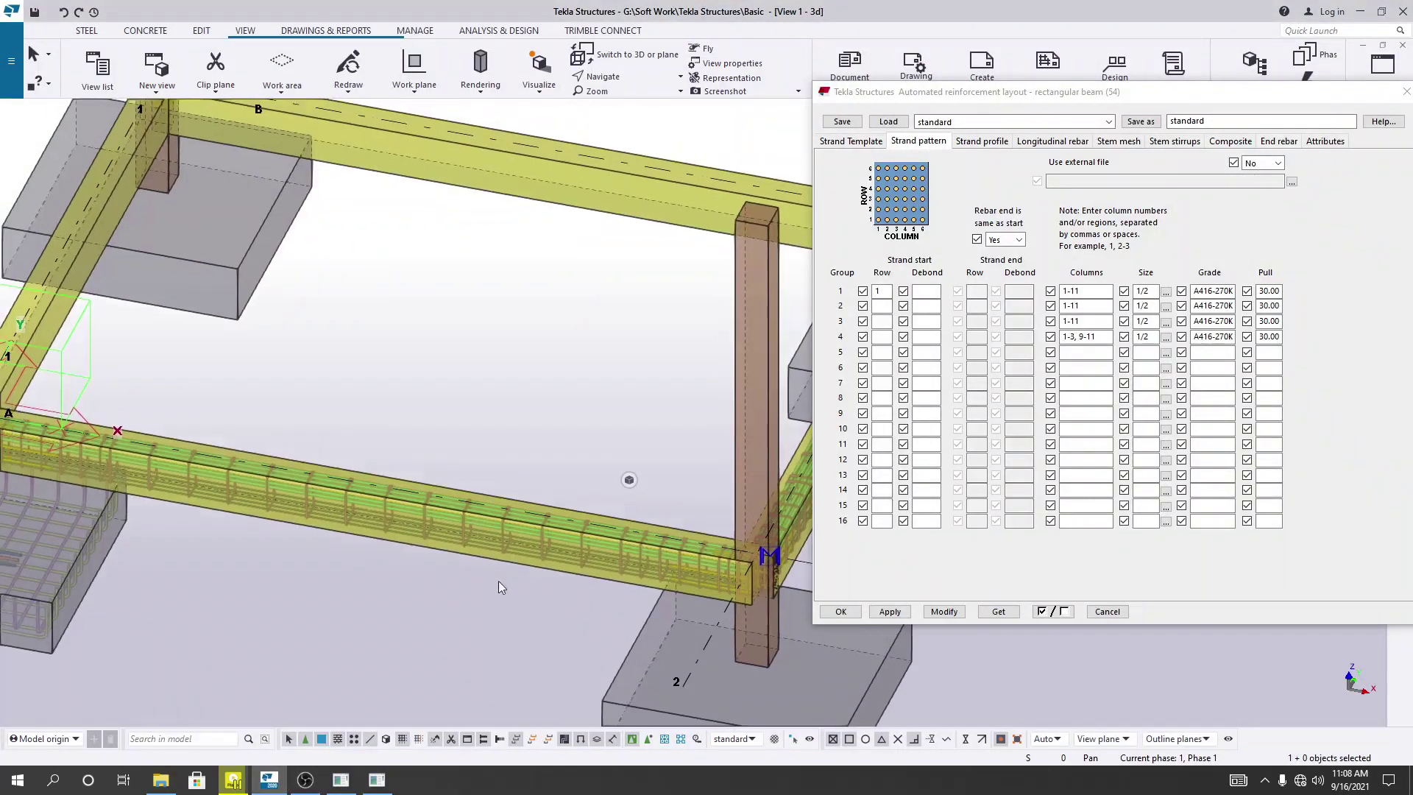
Step: Compare the bars inside the grid A beam with the layout's longitudinal rebar settings
{"action": "scroll", "coordinate": [500, 519], "scroll_direction": "up", "scroll_amount": 5}
{"action": "scroll", "coordinate": [441, 494], "scroll_direction": "up", "scroll_amount": 3}
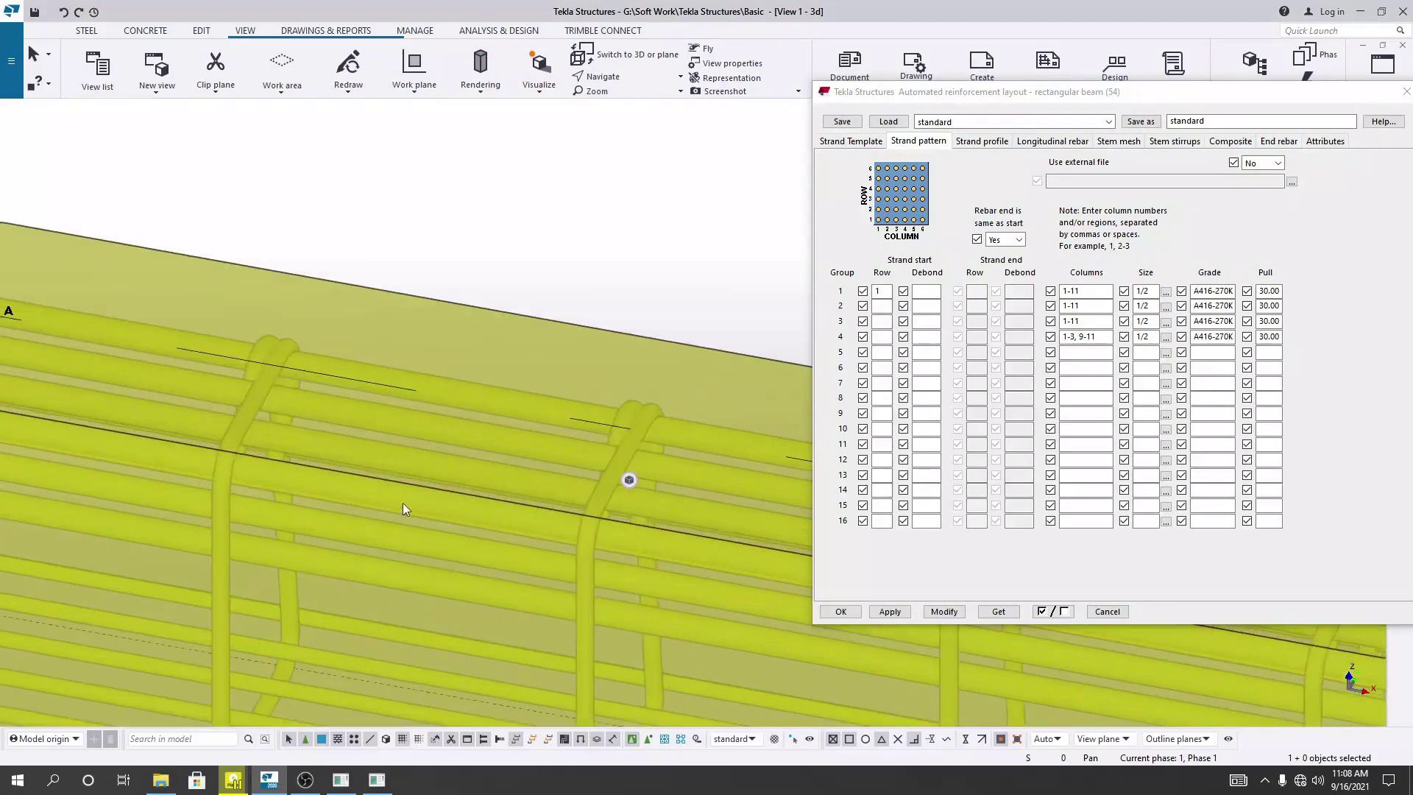
{"action": "scroll", "coordinate": [376, 497], "scroll_direction": "down", "scroll_amount": 3}
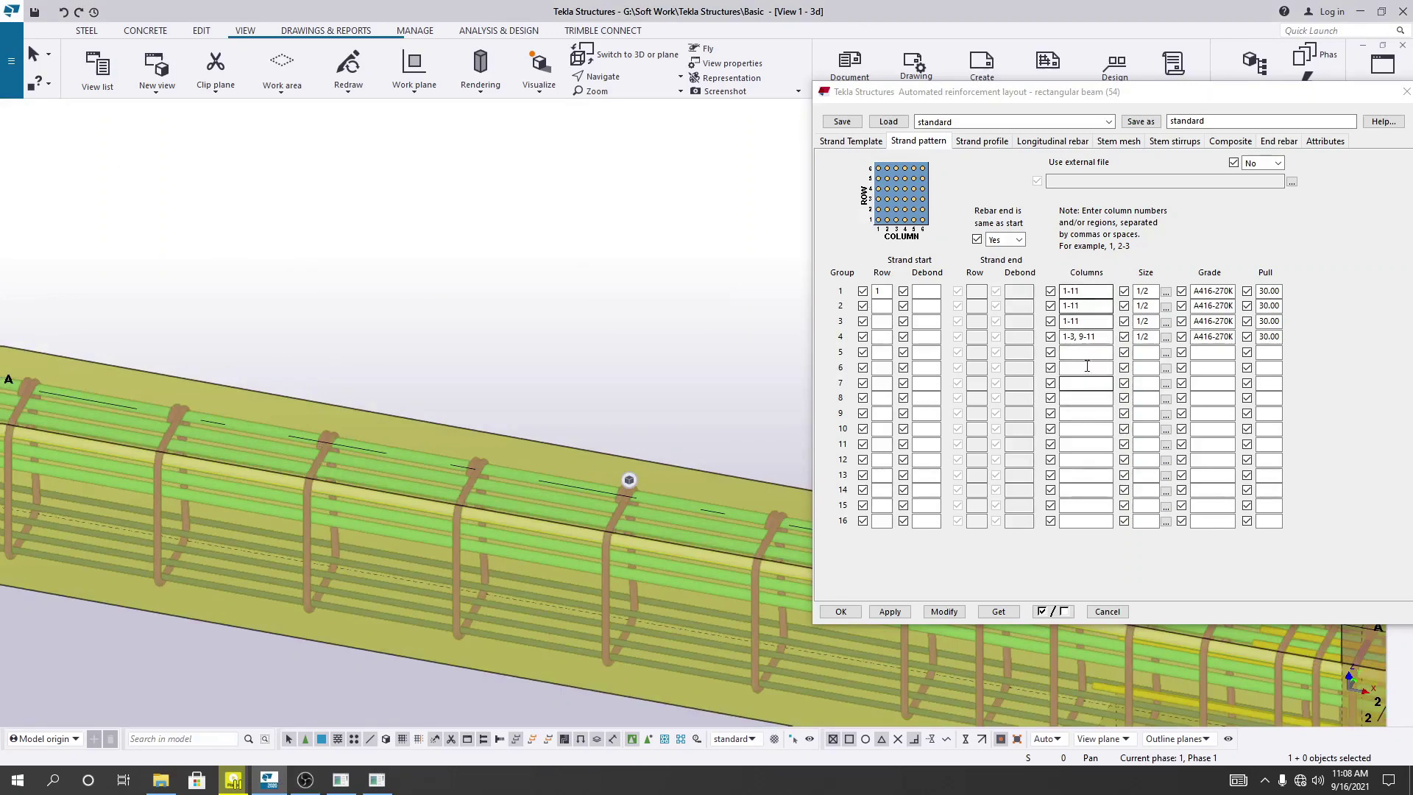
{"action": "left_click", "coordinate": [1048, 142]}
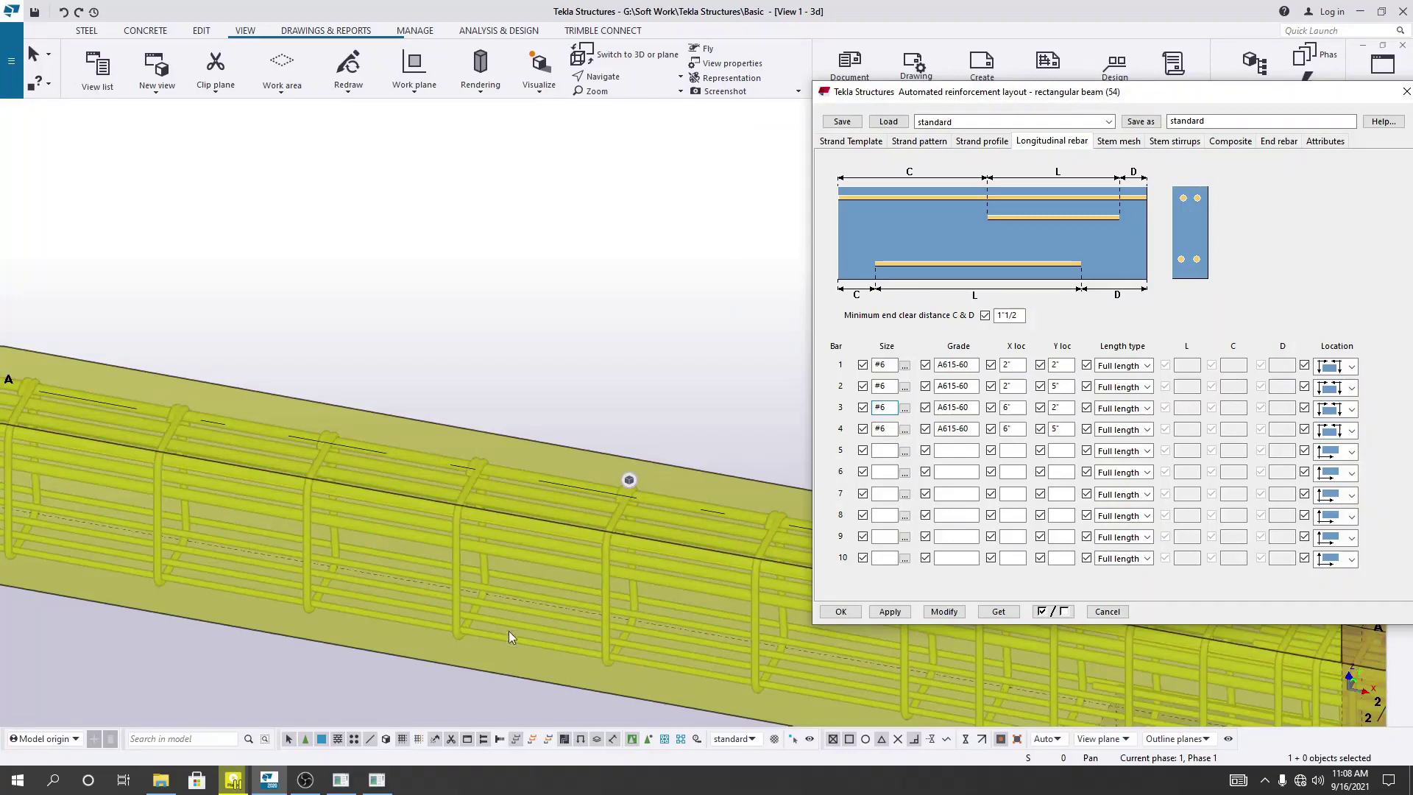
{"action": "scroll", "coordinate": [506, 640], "scroll_direction": "up", "scroll_amount": 3}
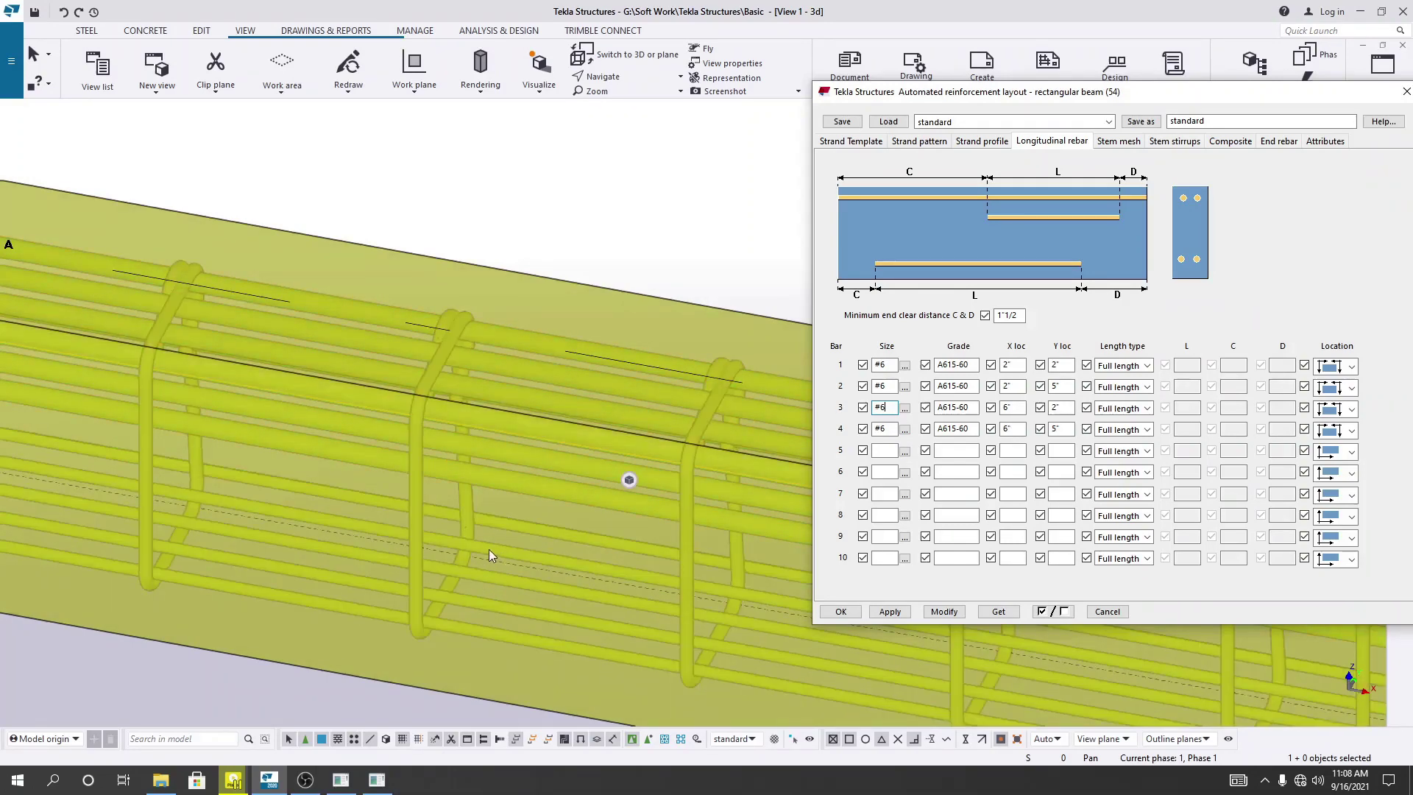
Step: Check the strand profile and strand pattern settings, and show the strand template's grid spacing settings
{"action": "left_click", "coordinate": [992, 141]}
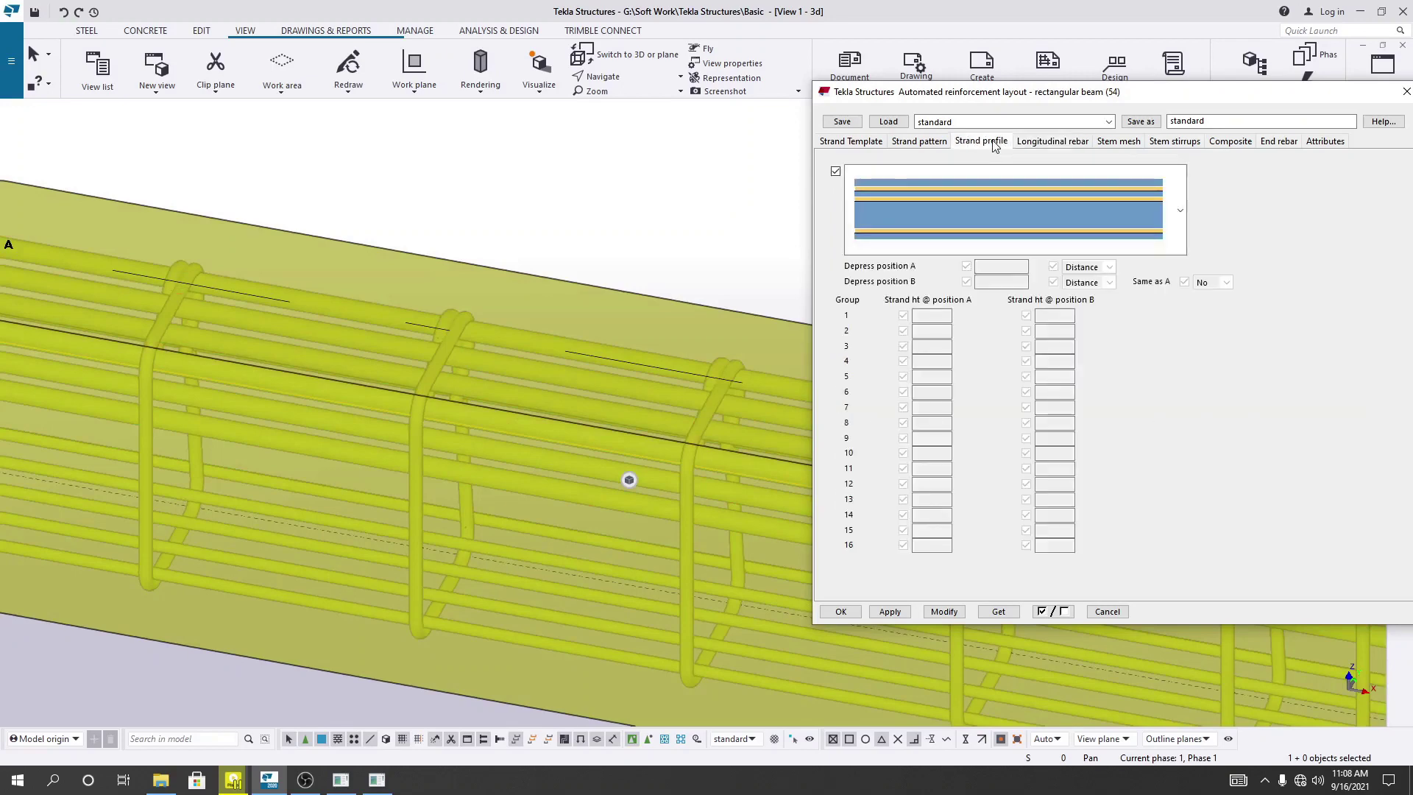
{"action": "left_click", "coordinate": [921, 142]}
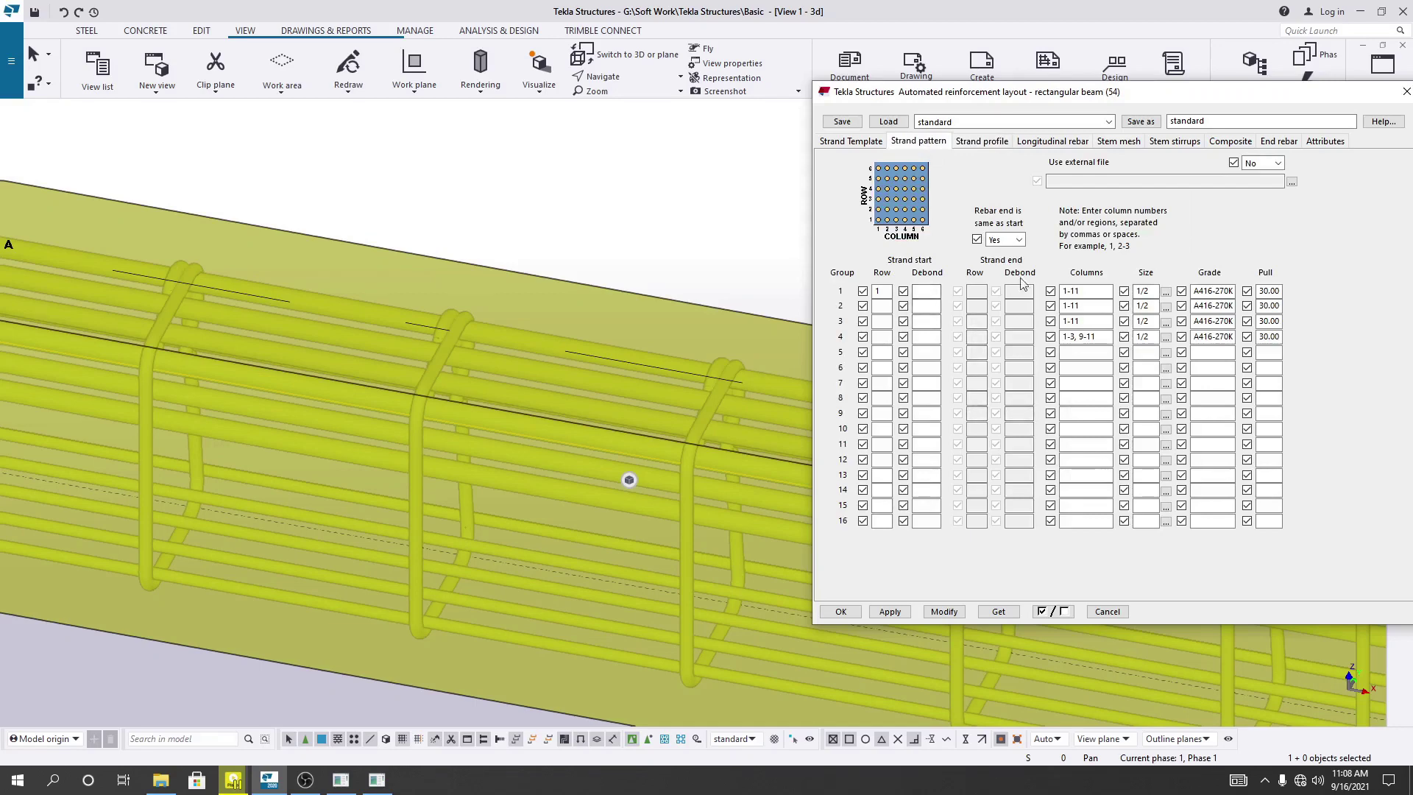
{"action": "left_click", "coordinate": [848, 142]}
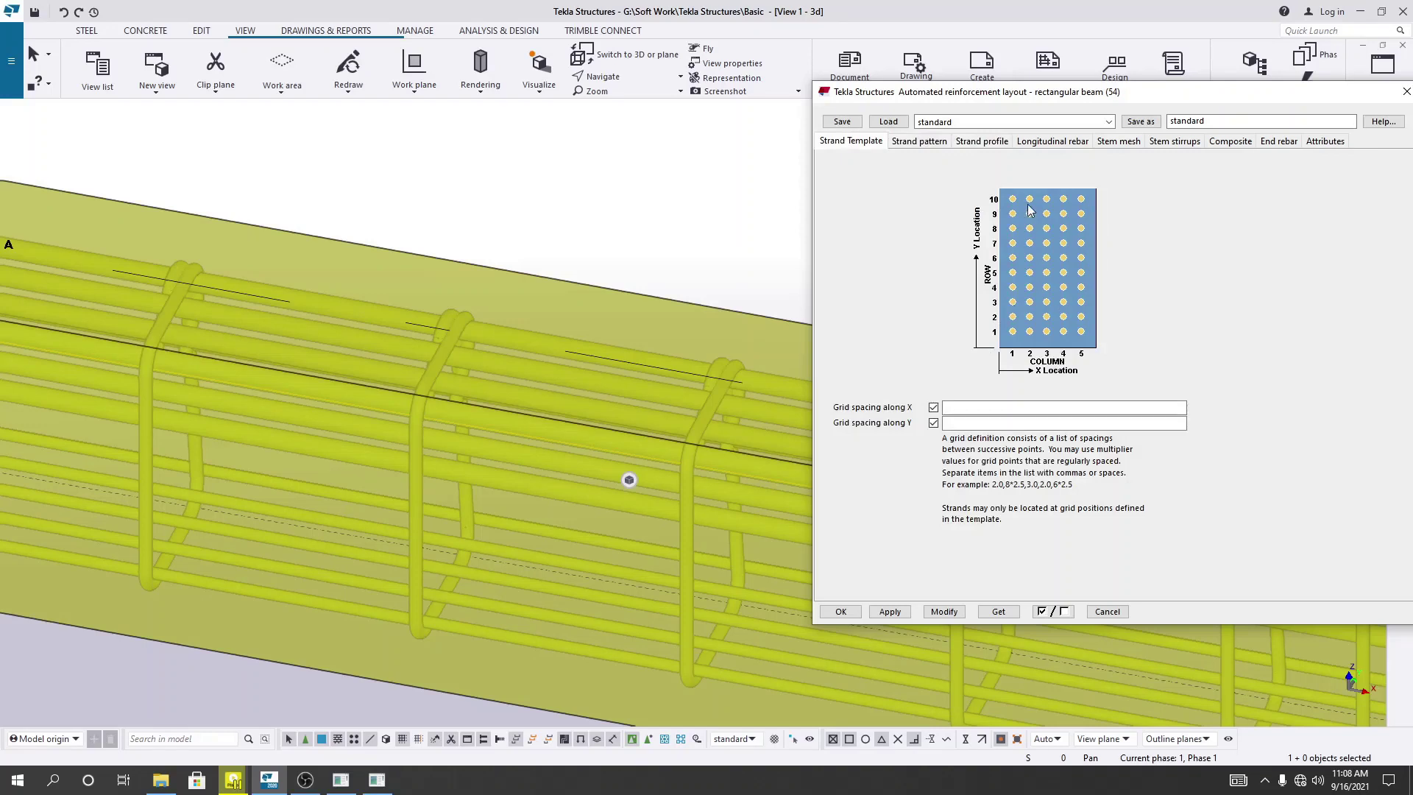
Step: Show the stem stirrup settings of the beam layout and set the spacing of stirrup zone 3 to 8"
{"action": "left_click", "coordinate": [987, 144]}
{"action": "left_click", "coordinate": [1025, 143]}
{"action": "left_click", "coordinate": [1114, 143]}
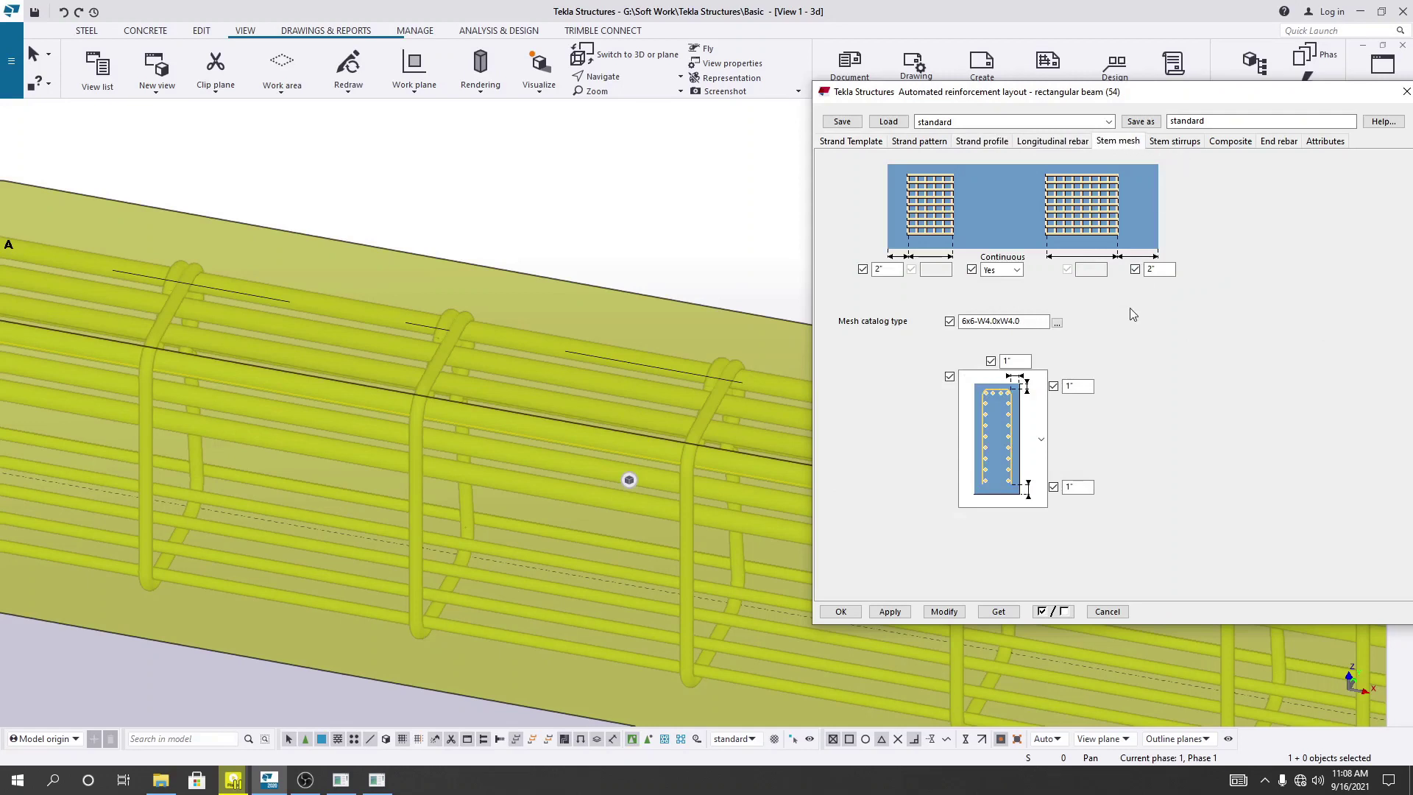
{"action": "left_click", "coordinate": [1181, 144]}
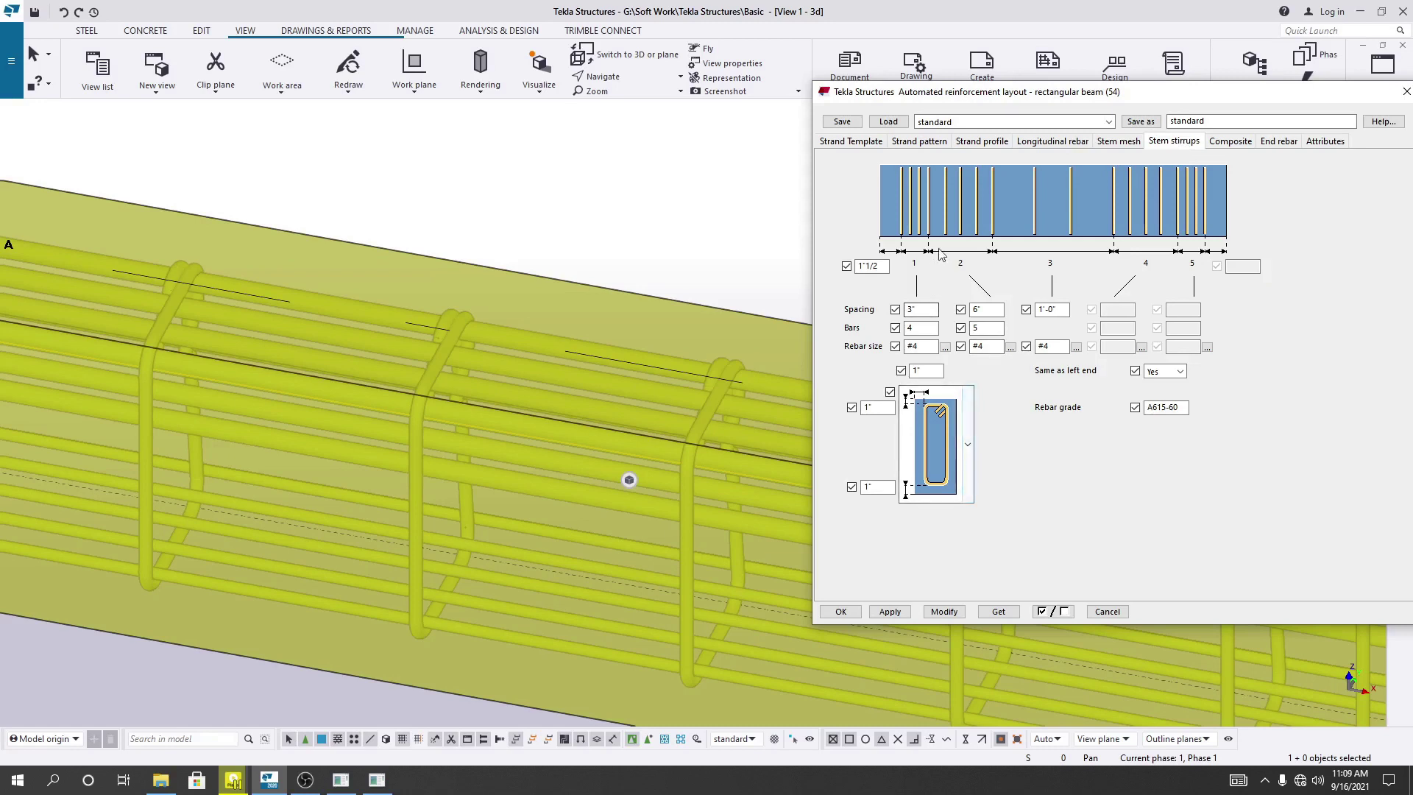
{"action": "left_click", "coordinate": [931, 311]}
{"action": "double_click", "coordinate": [975, 310]}
{"action": "left_click", "coordinate": [1046, 310]}
Step: Set the rebar size of stirrup zones 1 and 2 to the #3 tie/stirrup bar of grade A615-60
{"action": "left_click", "coordinate": [945, 349]}
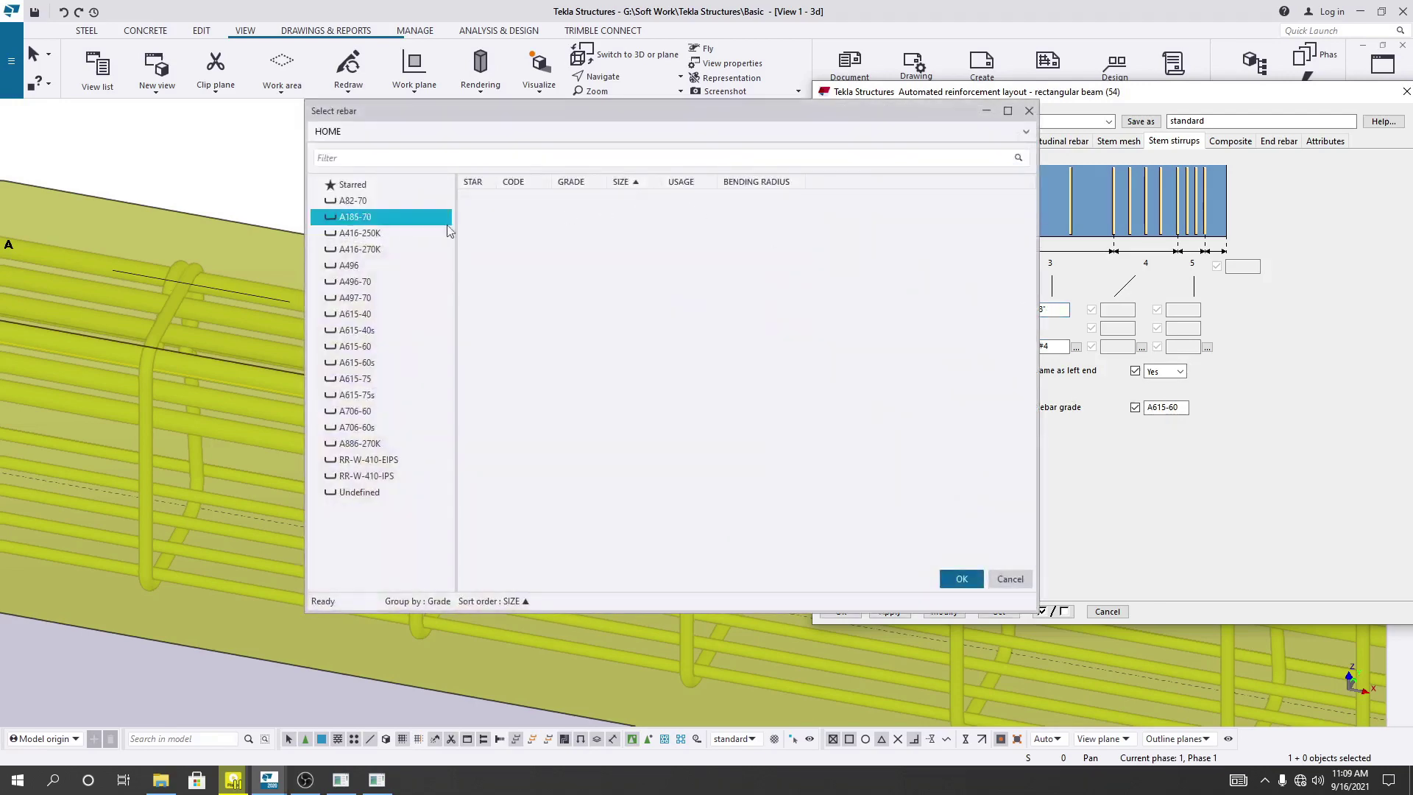
{"action": "left_click", "coordinate": [383, 346]}
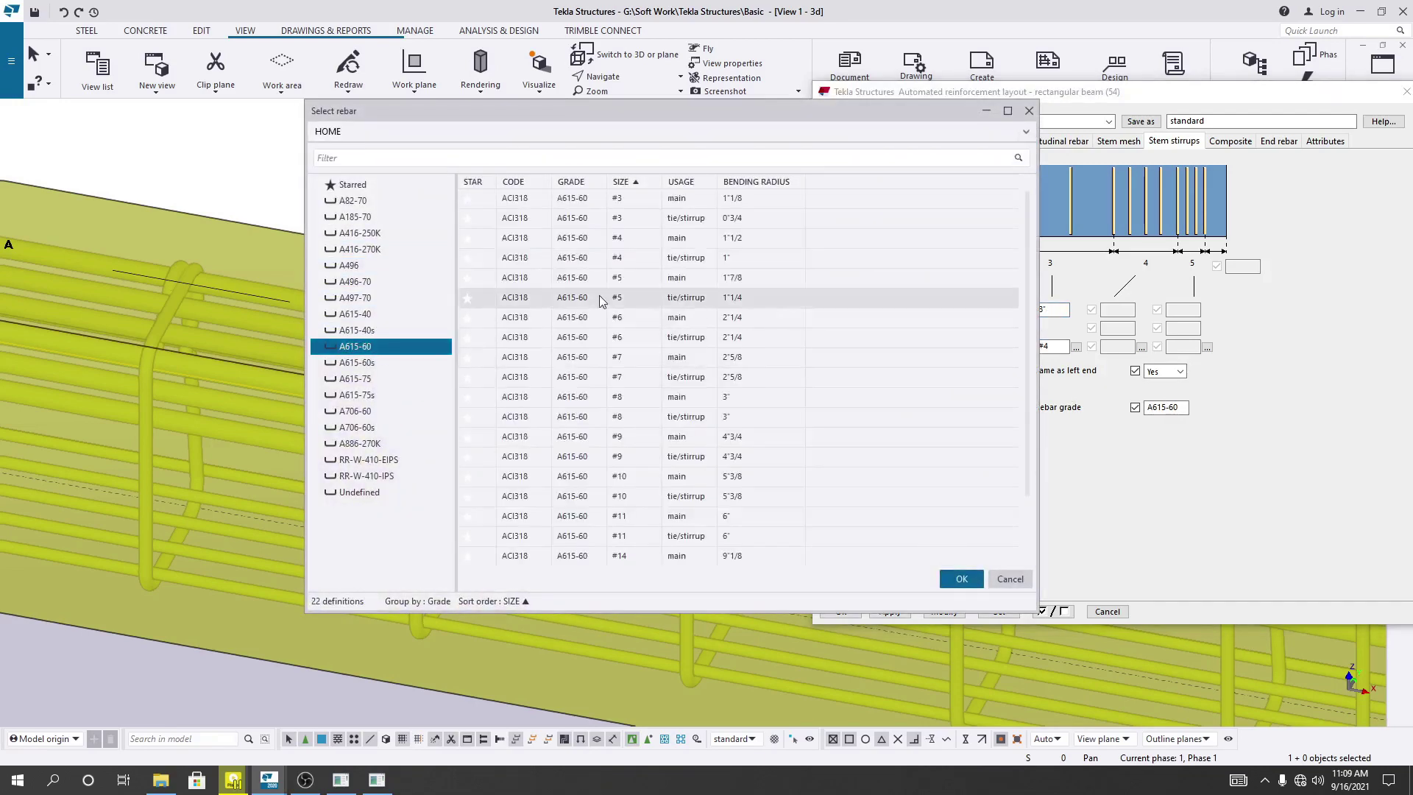
{"action": "left_click", "coordinate": [625, 221]}
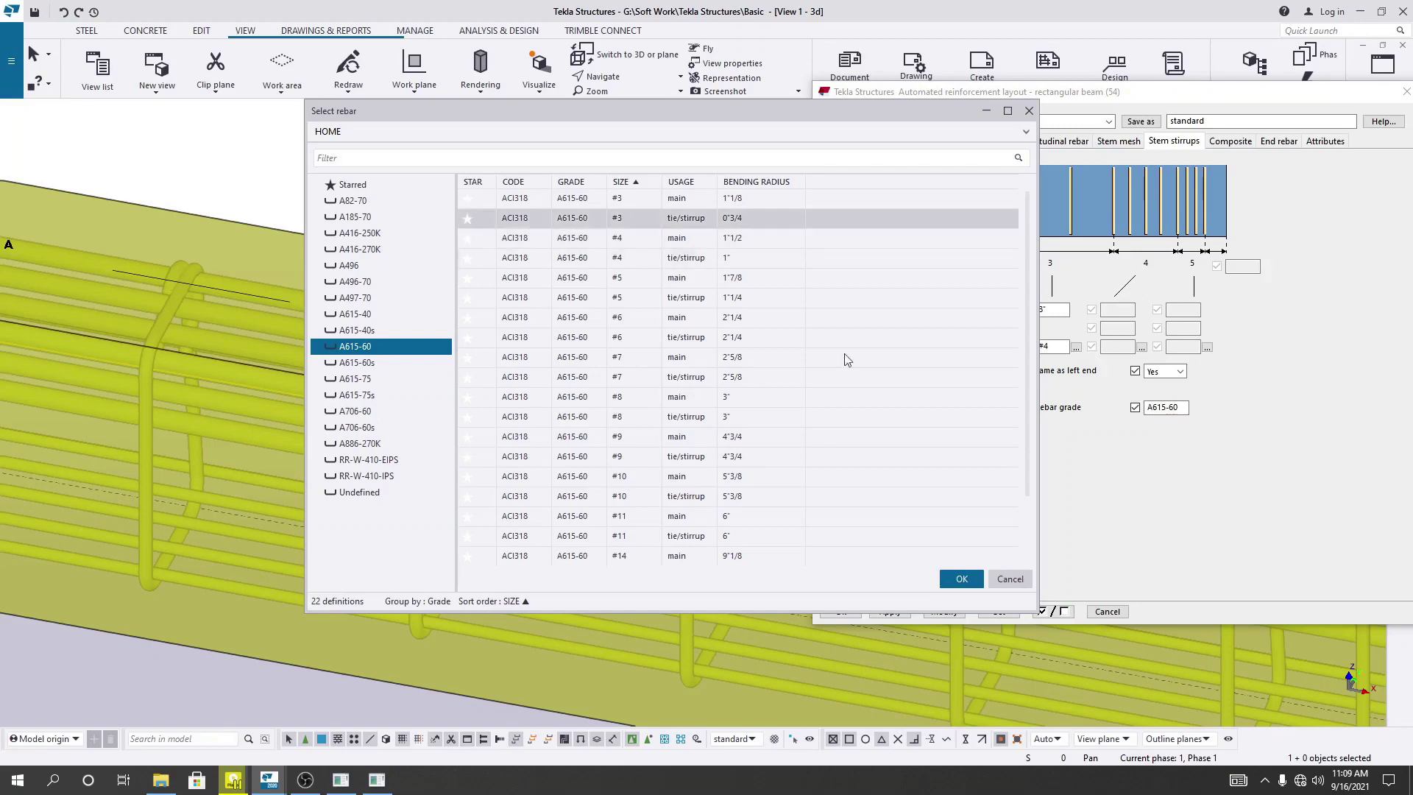
{"action": "left_click", "coordinate": [961, 578]}
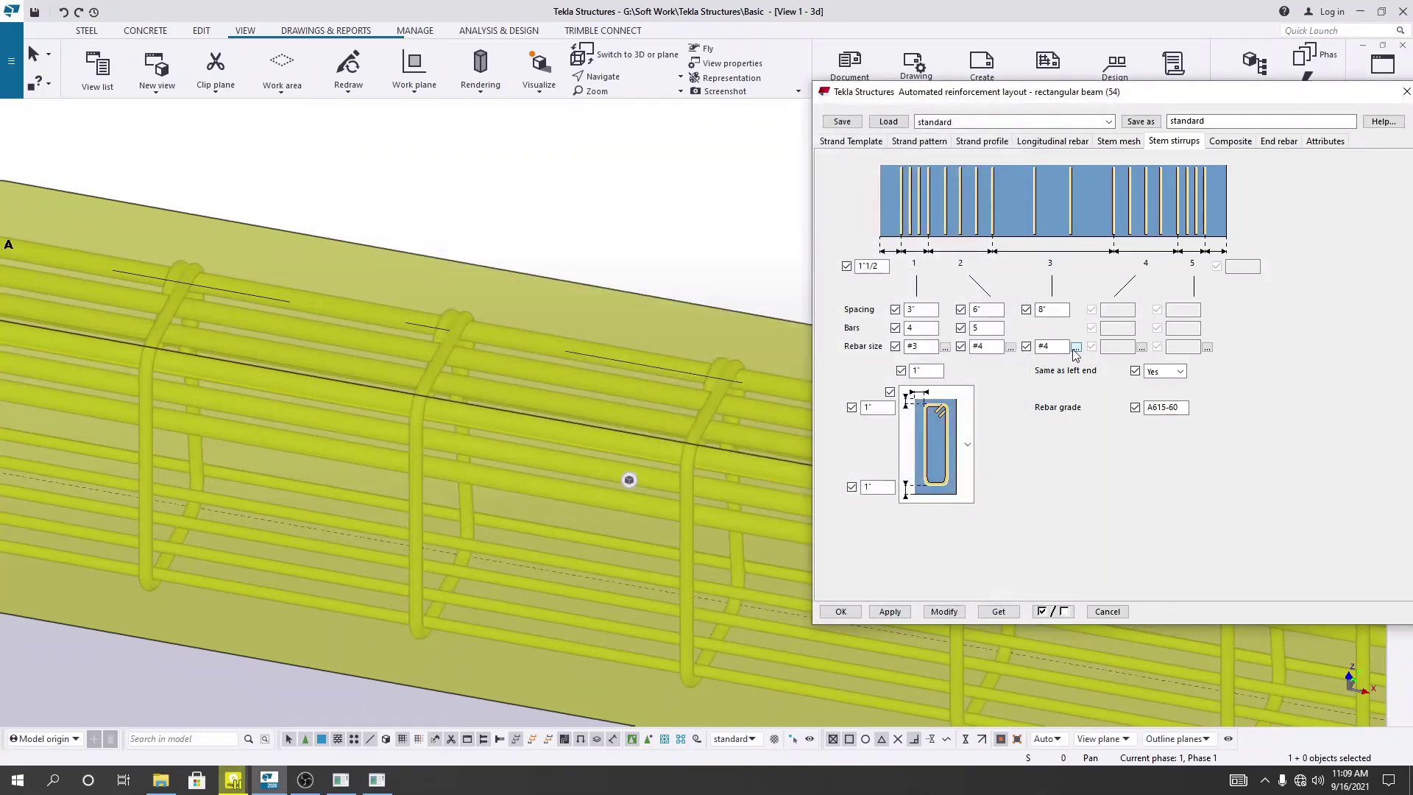
{"action": "left_click", "coordinate": [1011, 347]}
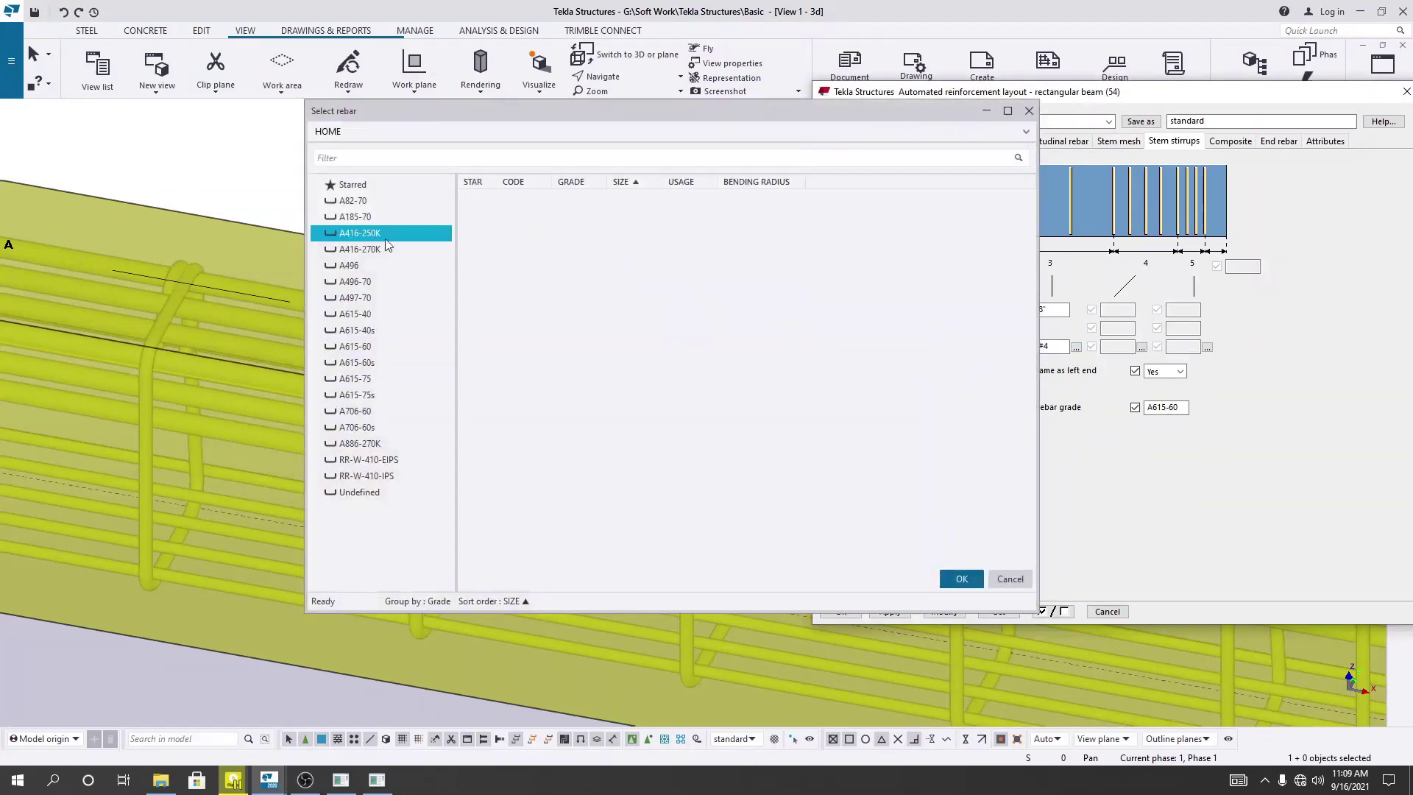
{"action": "left_click", "coordinate": [383, 345]}
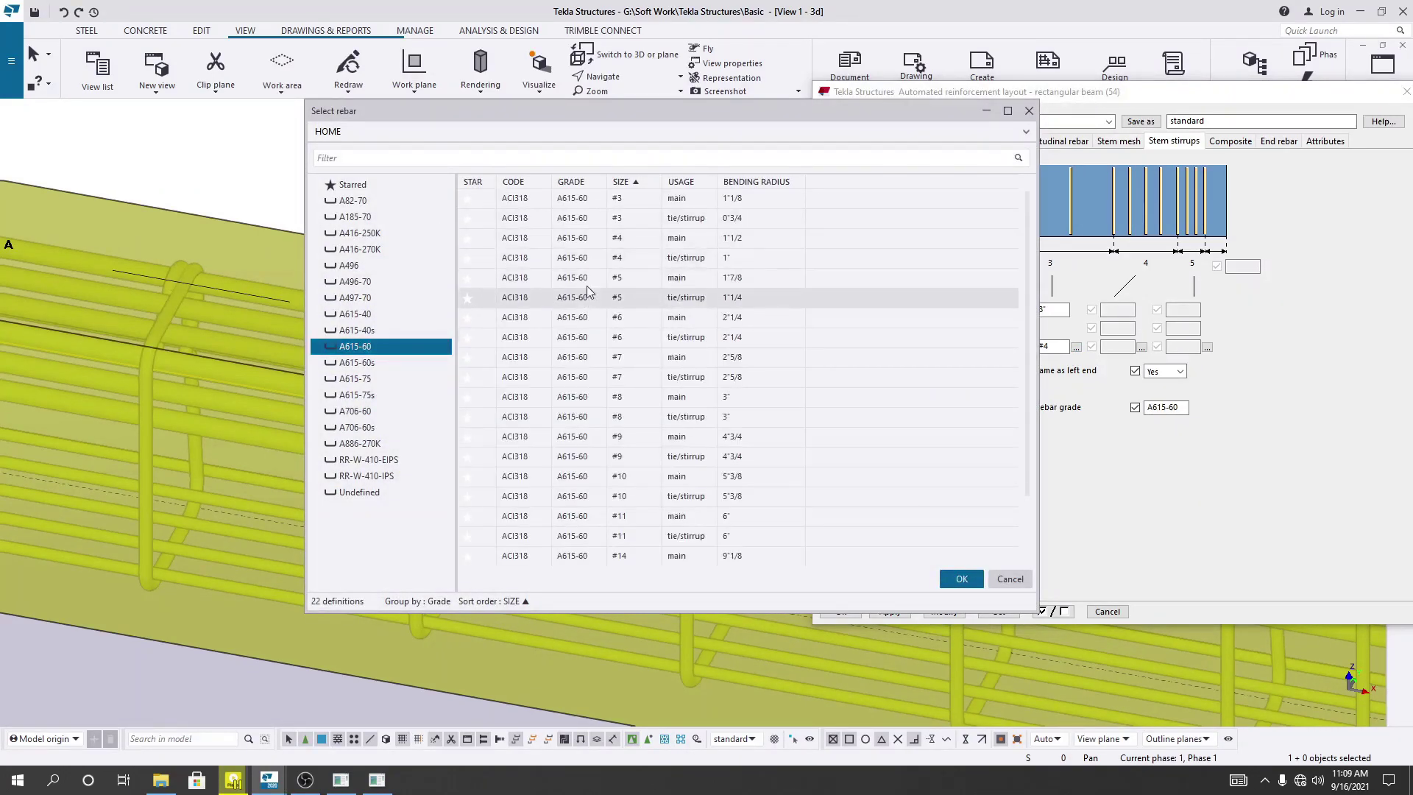
{"action": "left_click", "coordinate": [590, 220]}
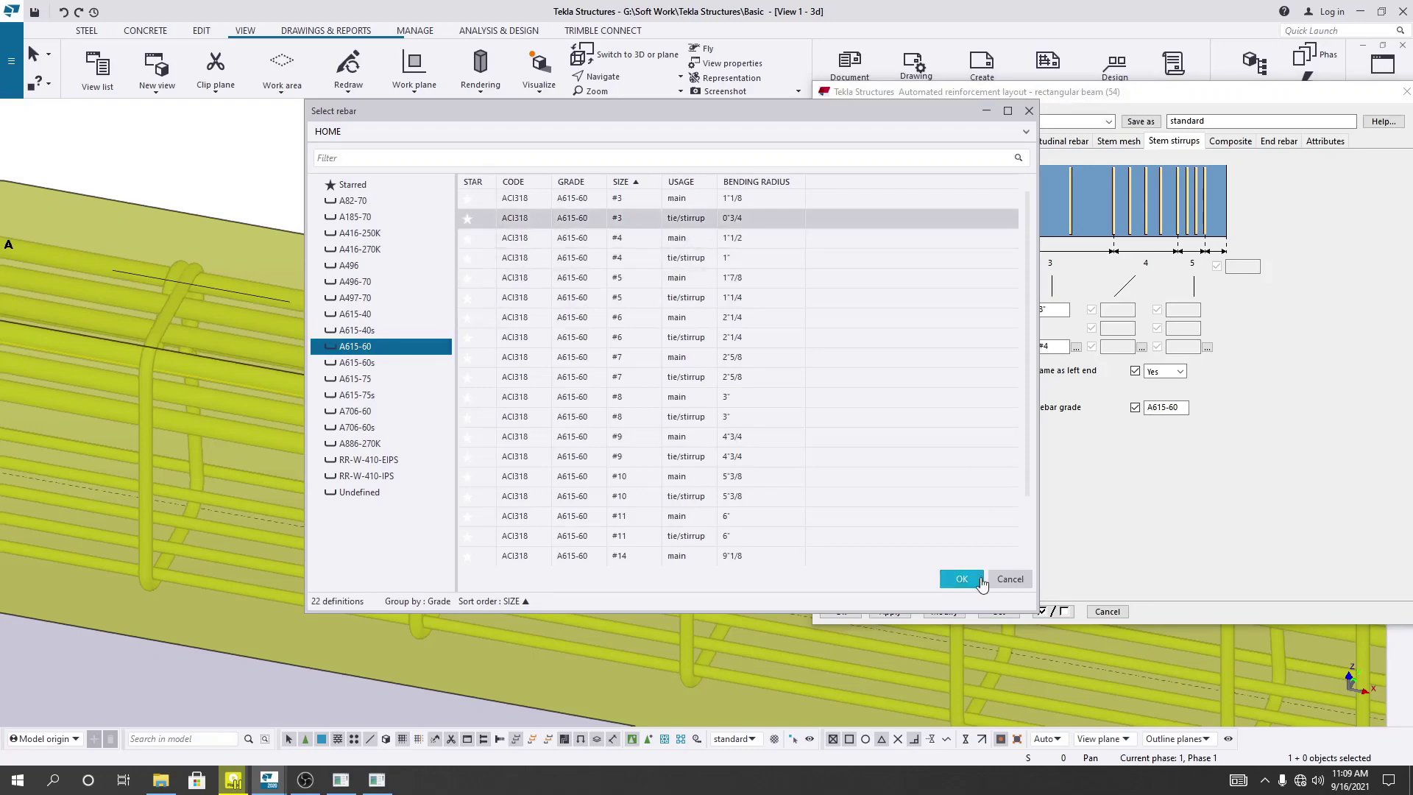
{"action": "left_click", "coordinate": [961, 579]}
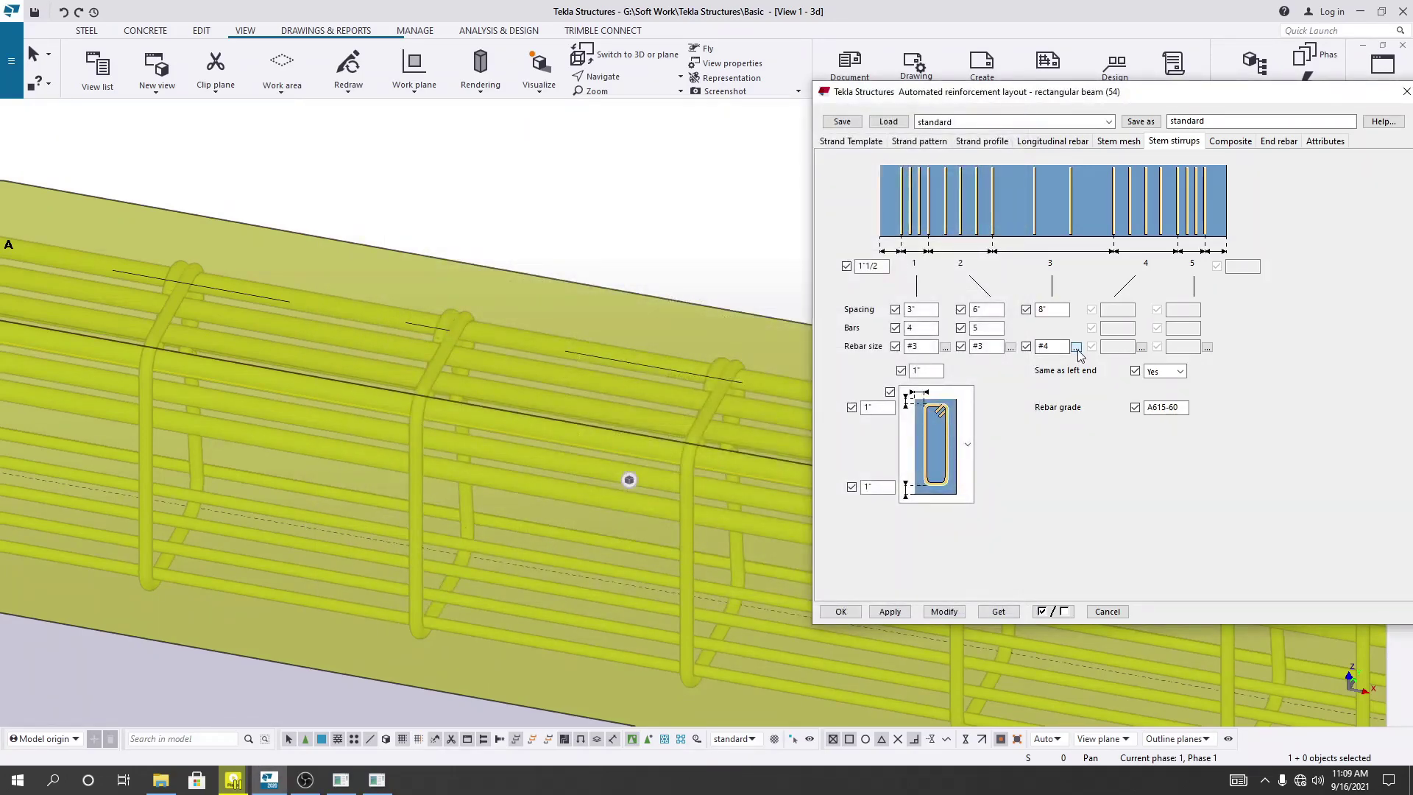
Step: Set the rebar size of stirrup zone 3 to the #3 tie/stirrup bar of grade A615-60 and update the beam's reinforcement
{"action": "left_click", "coordinate": [1076, 346]}
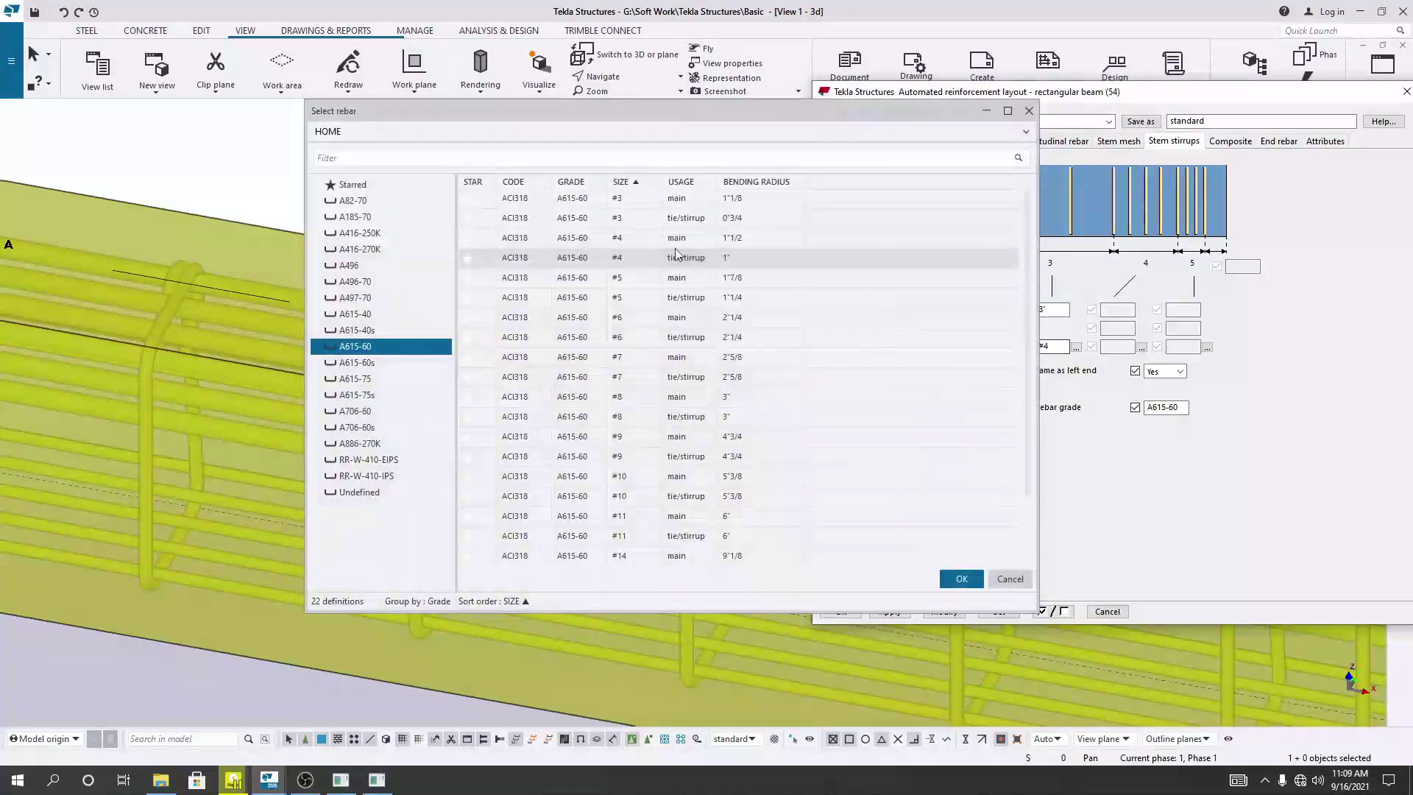
{"action": "left_click", "coordinate": [699, 218]}
{"action": "left_click", "coordinate": [956, 578]}
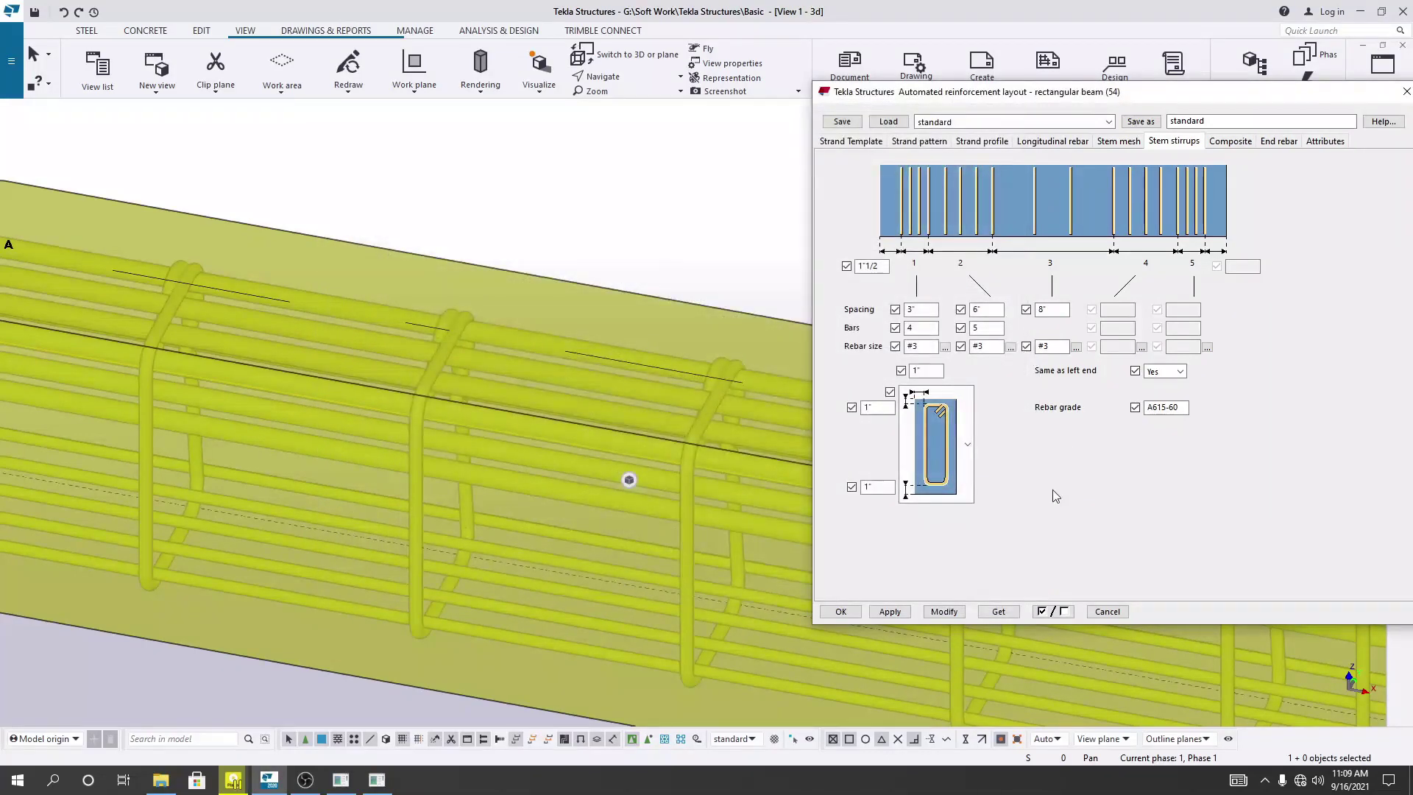
{"action": "left_click", "coordinate": [957, 616]}
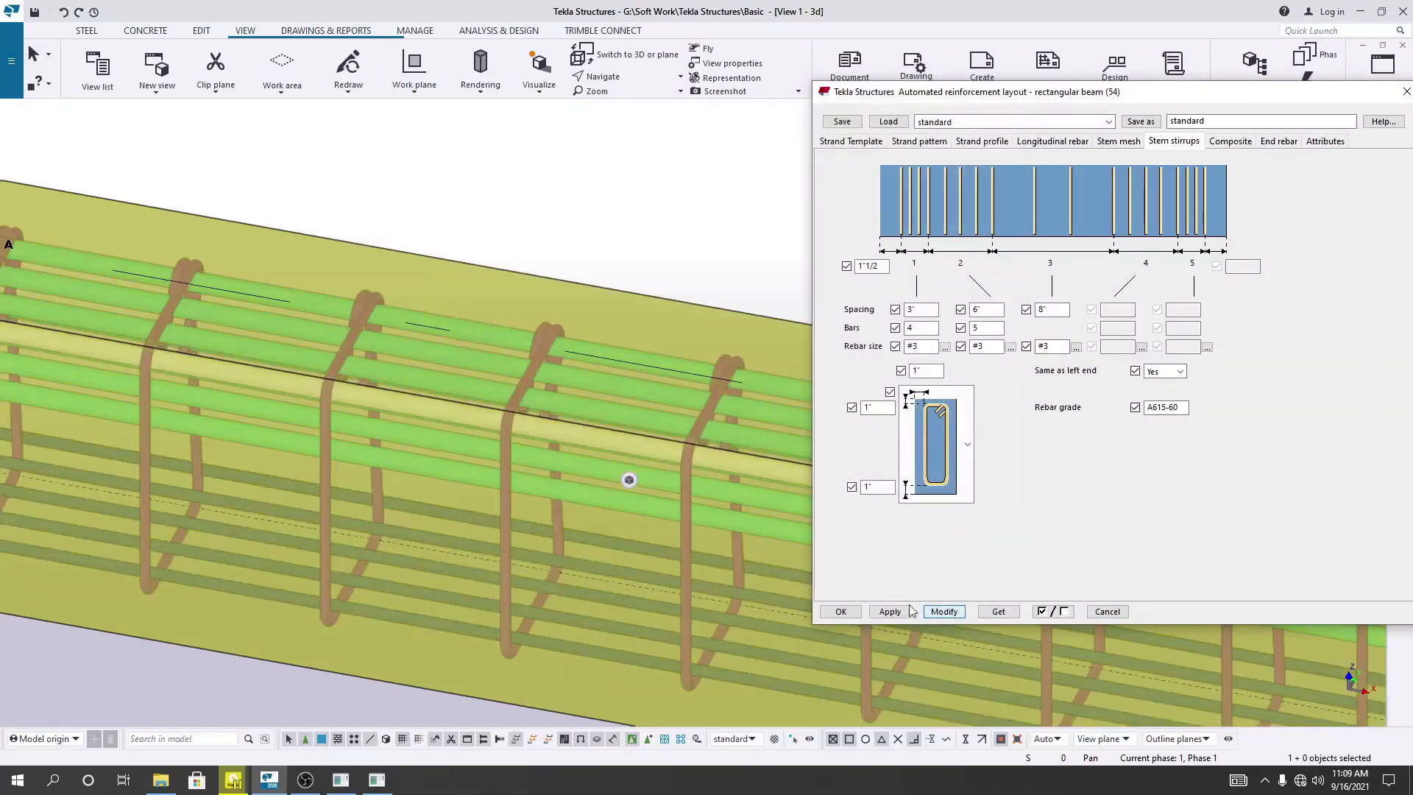
{"action": "scroll", "coordinate": [551, 582], "scroll_direction": "down", "scroll_amount": 3}
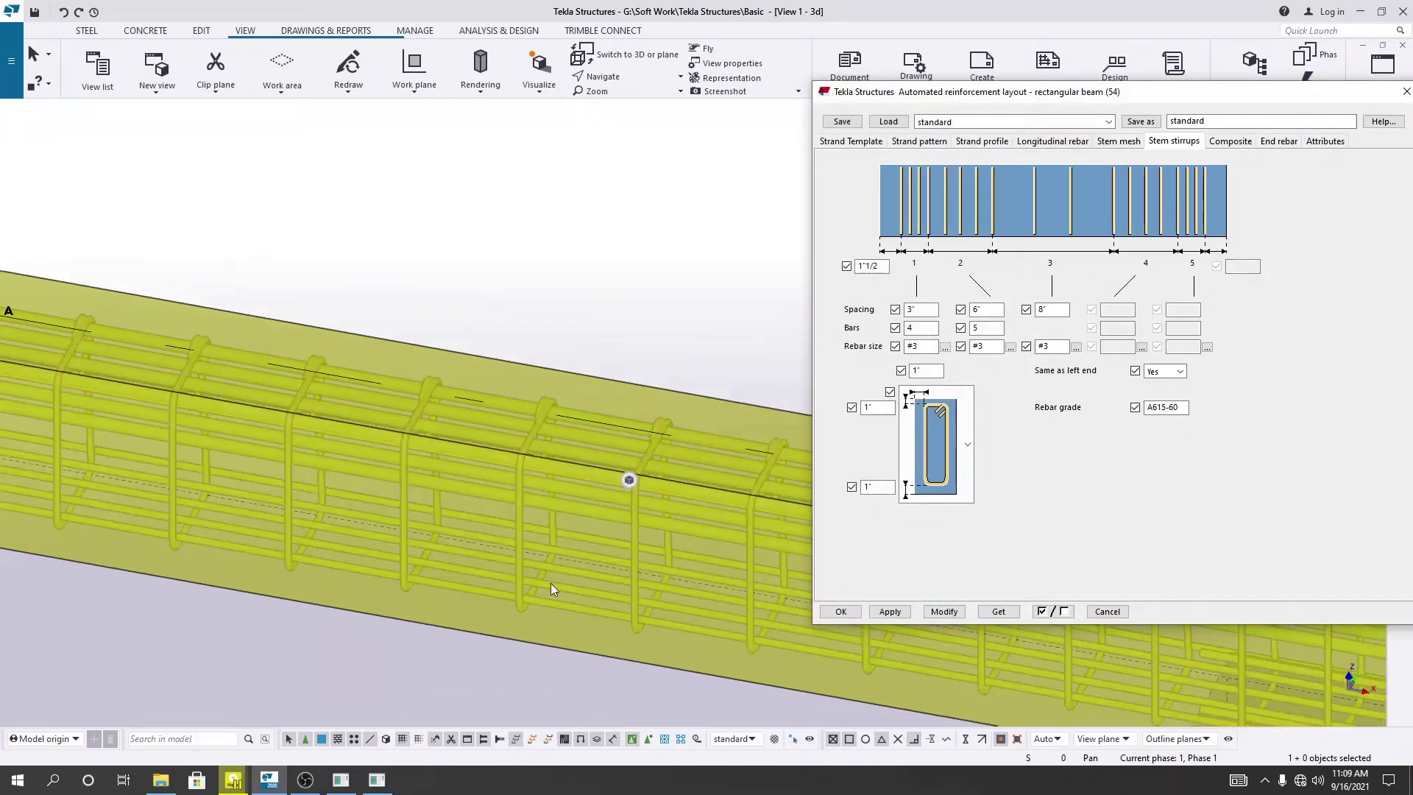
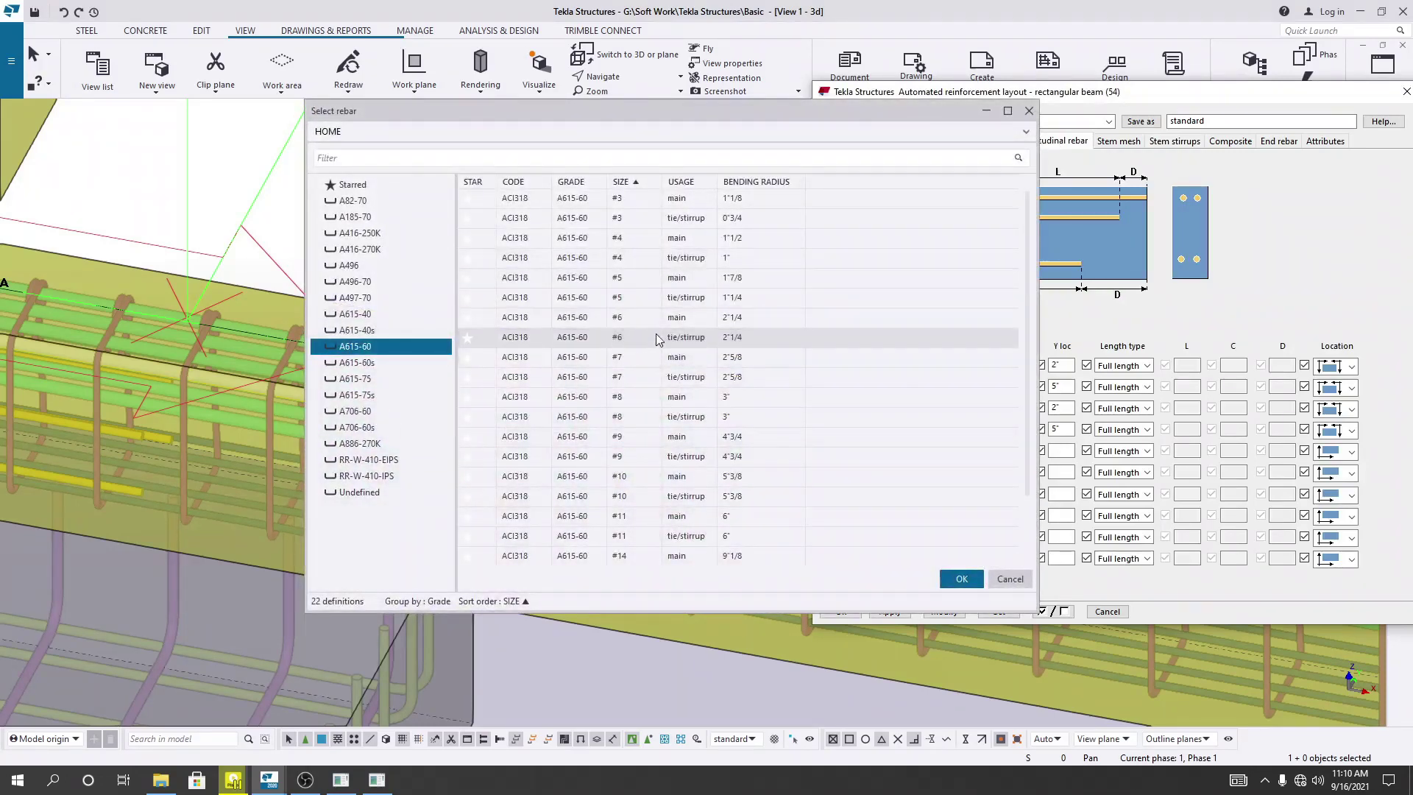
Step: Set longitudinal bars 1 and 2 to size #5 in grade A615-60 and modify the beam with the sizes of bars 3 and 4 unticked
{"action": "left_click", "coordinate": [634, 278]}
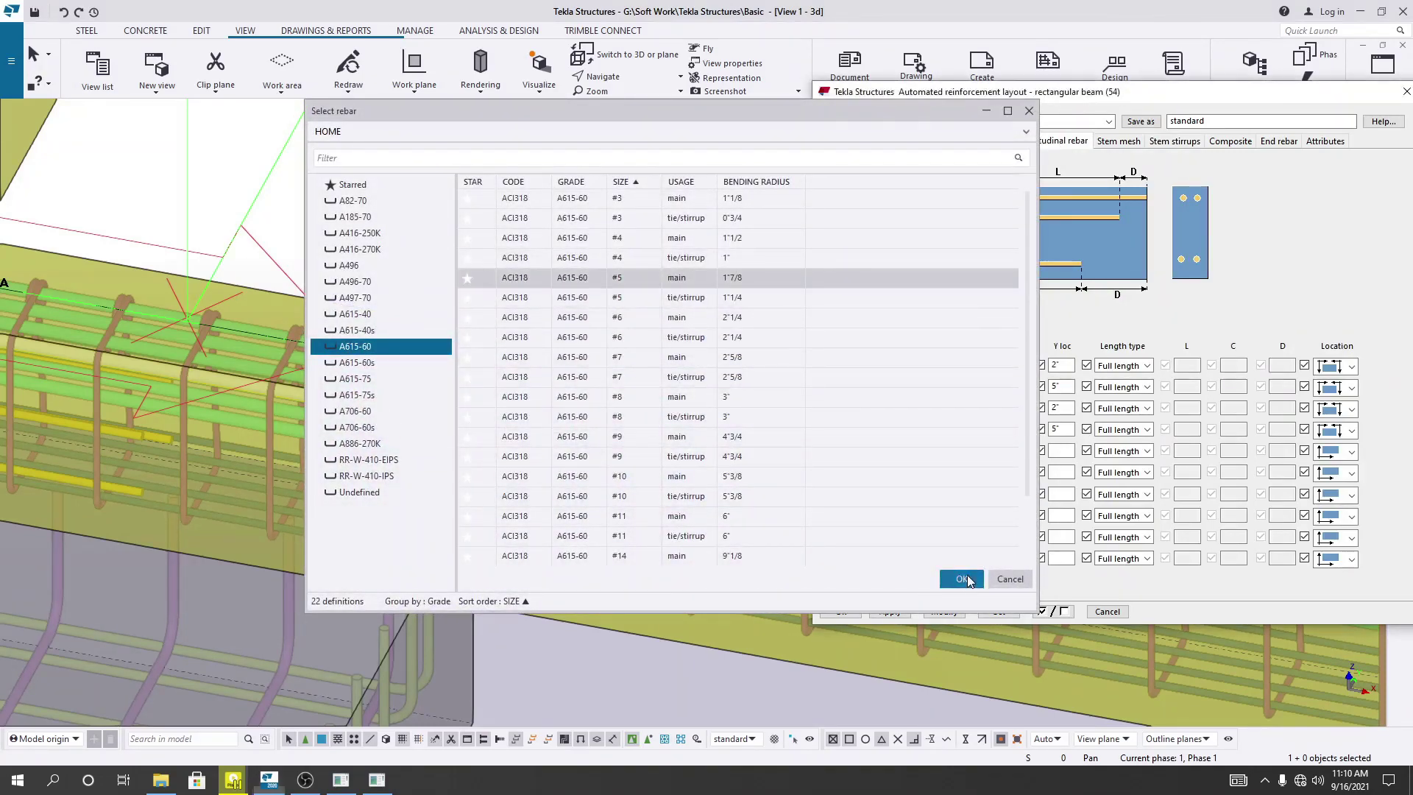
{"action": "left_click", "coordinate": [962, 579]}
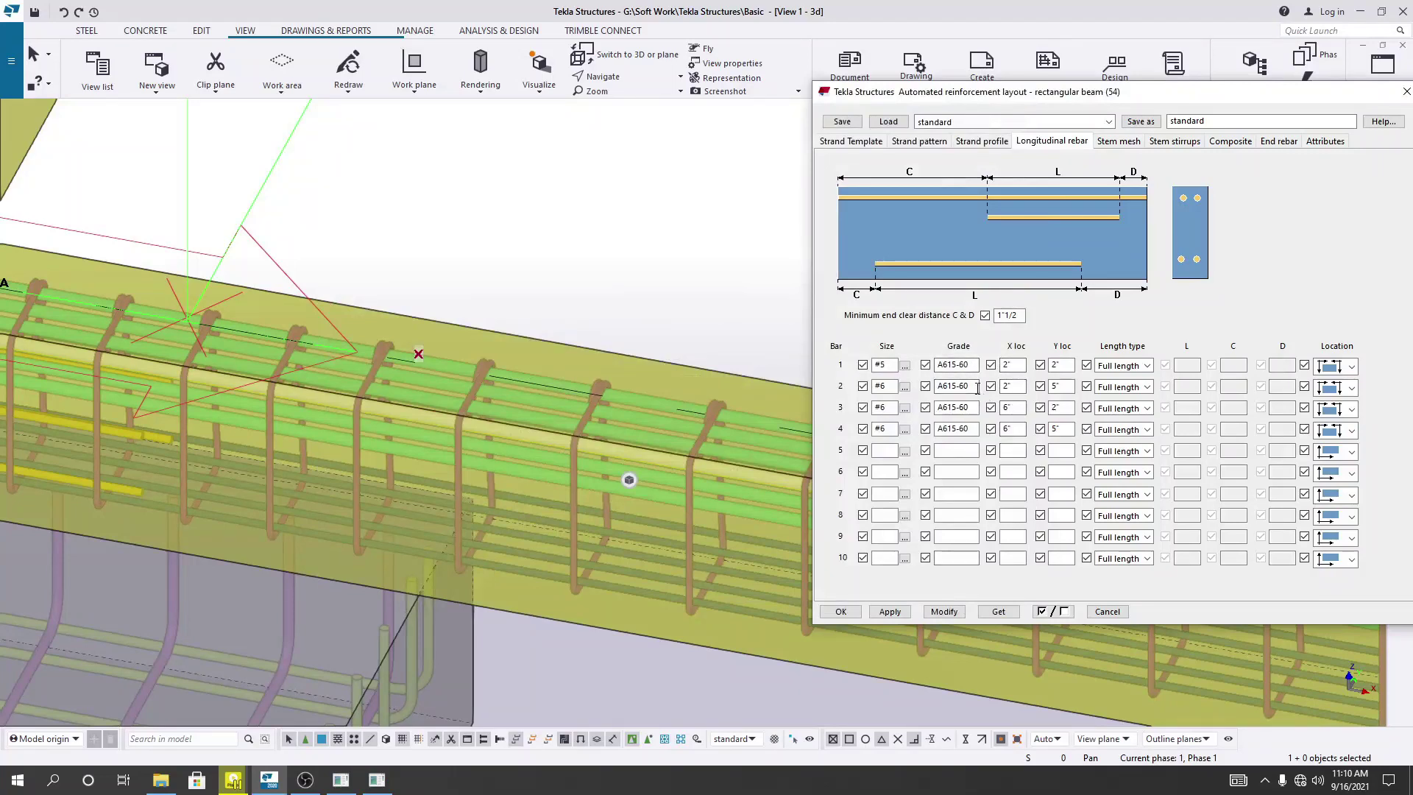
{"action": "left_click", "coordinate": [905, 386]}
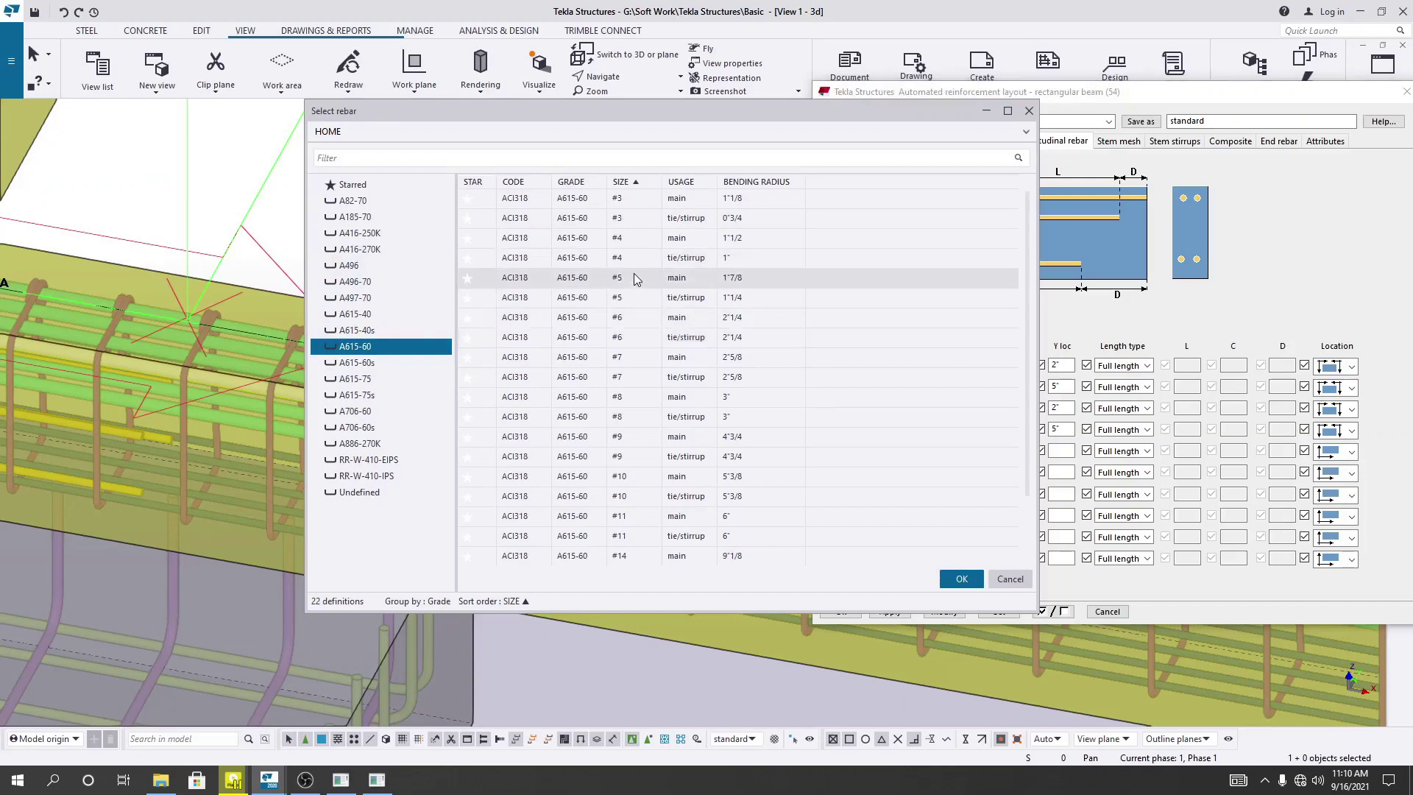
{"action": "left_click", "coordinate": [960, 577]}
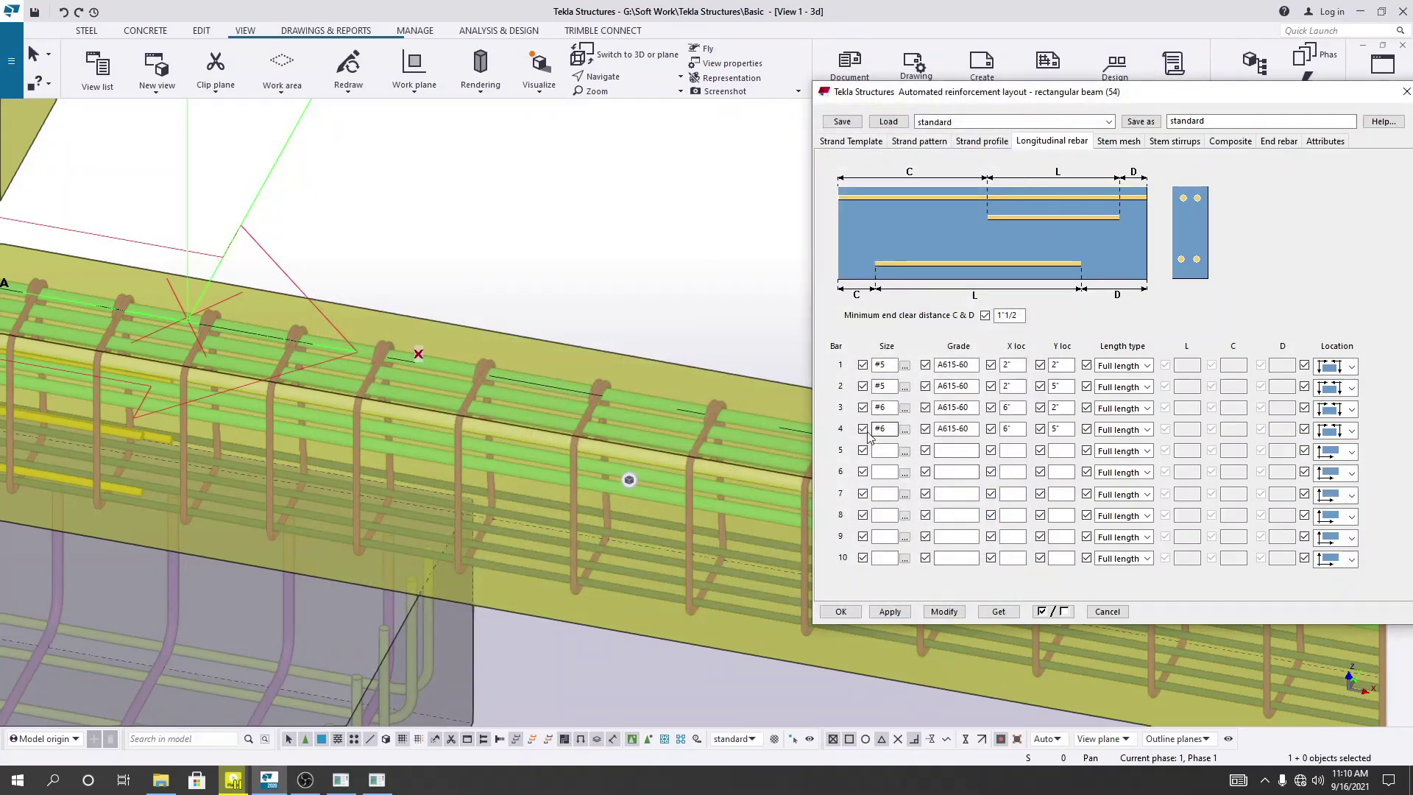
{"action": "left_click", "coordinate": [864, 430]}
{"action": "left_click", "coordinate": [943, 612]}
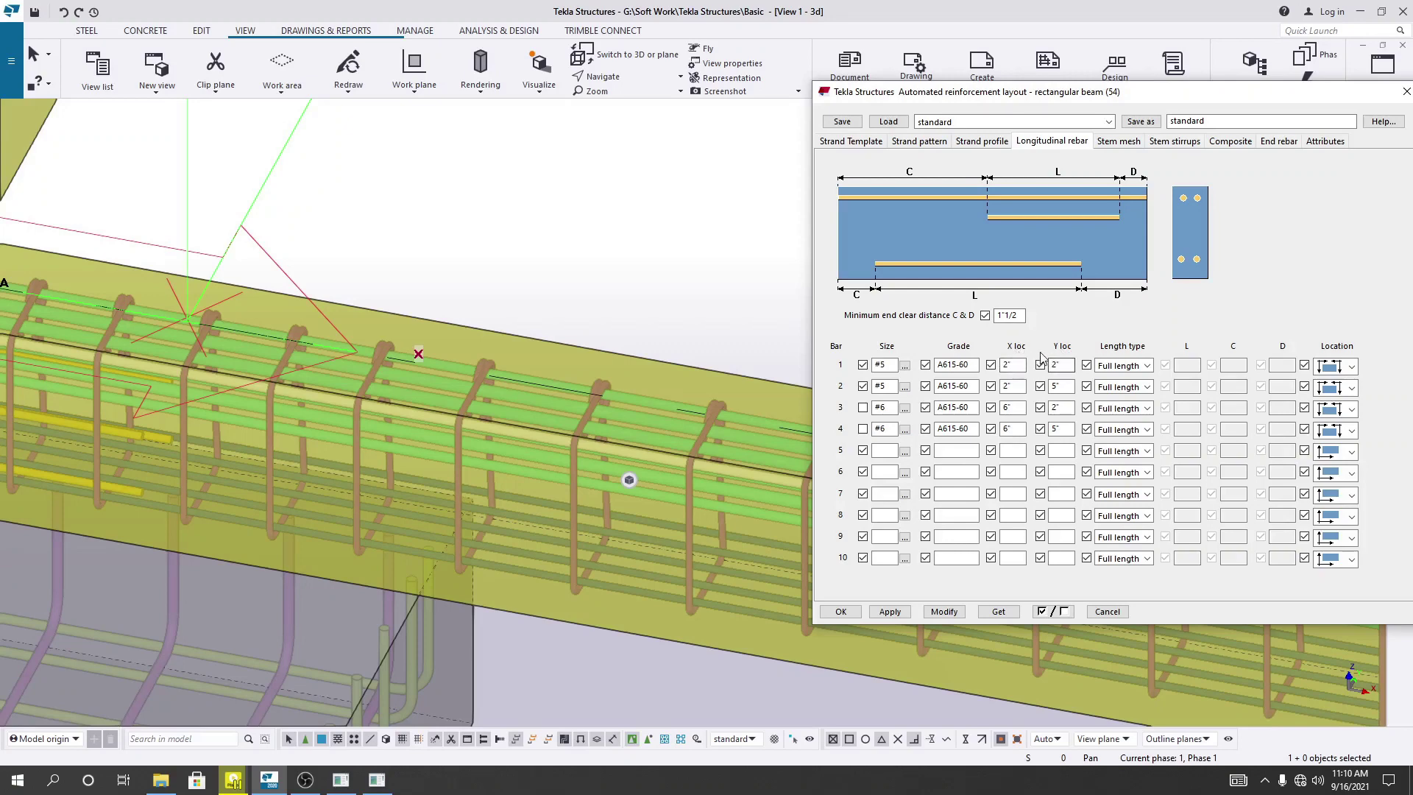
Step: Review the strand pattern, strand profile and strand template settings, and return to the longitudinal rebar settings
{"action": "left_click", "coordinate": [919, 141]}
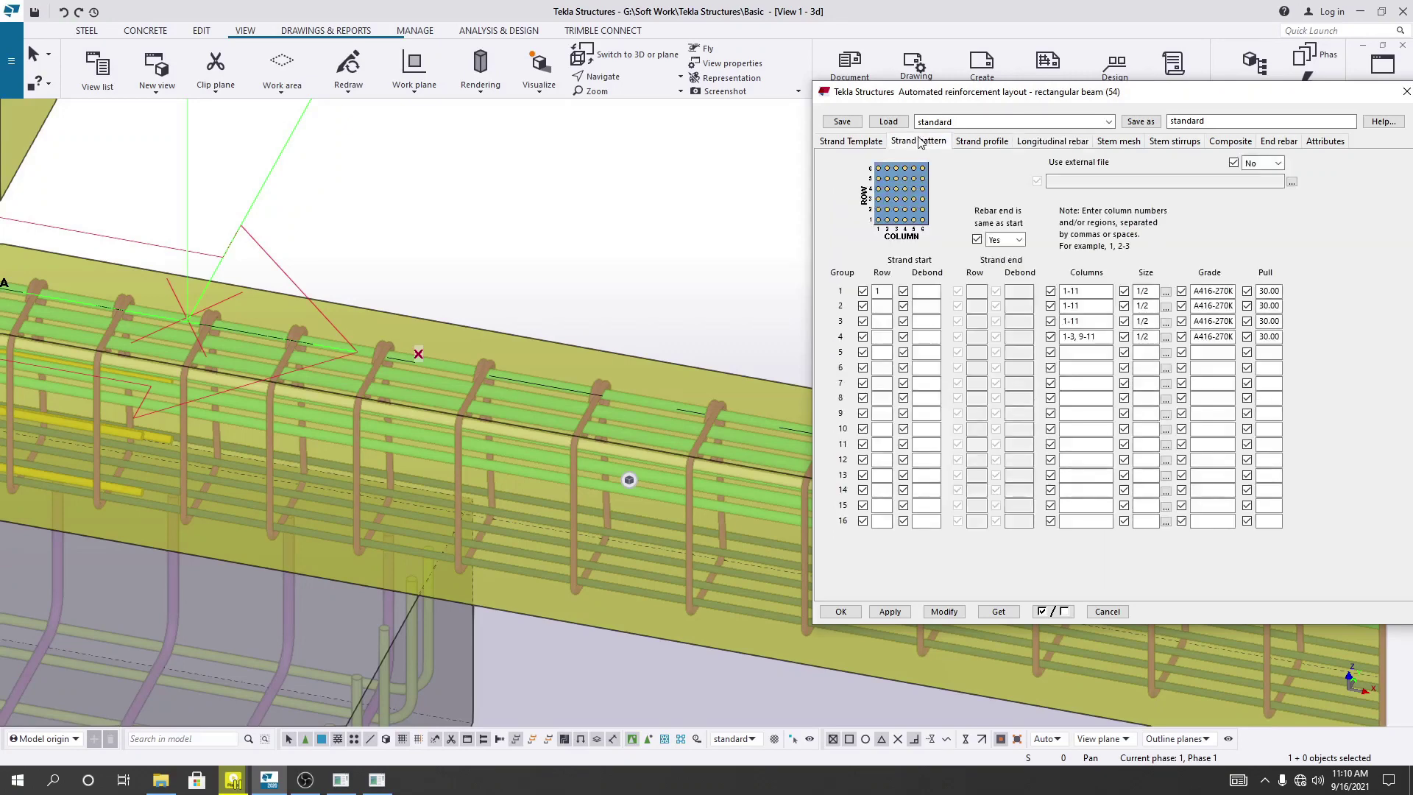
{"action": "left_click", "coordinate": [981, 145]}
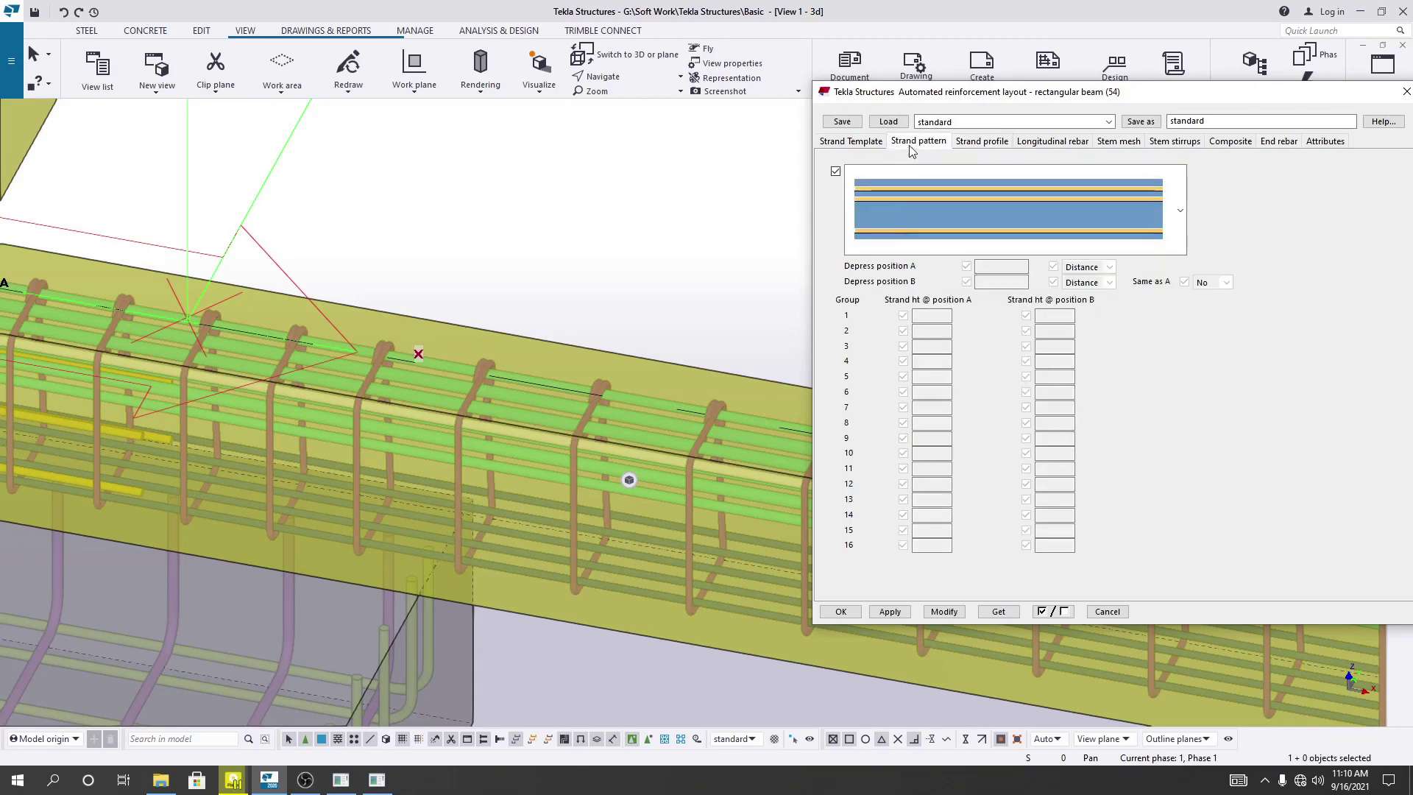
{"action": "left_click", "coordinate": [912, 150]}
{"action": "left_click", "coordinate": [883, 146]}
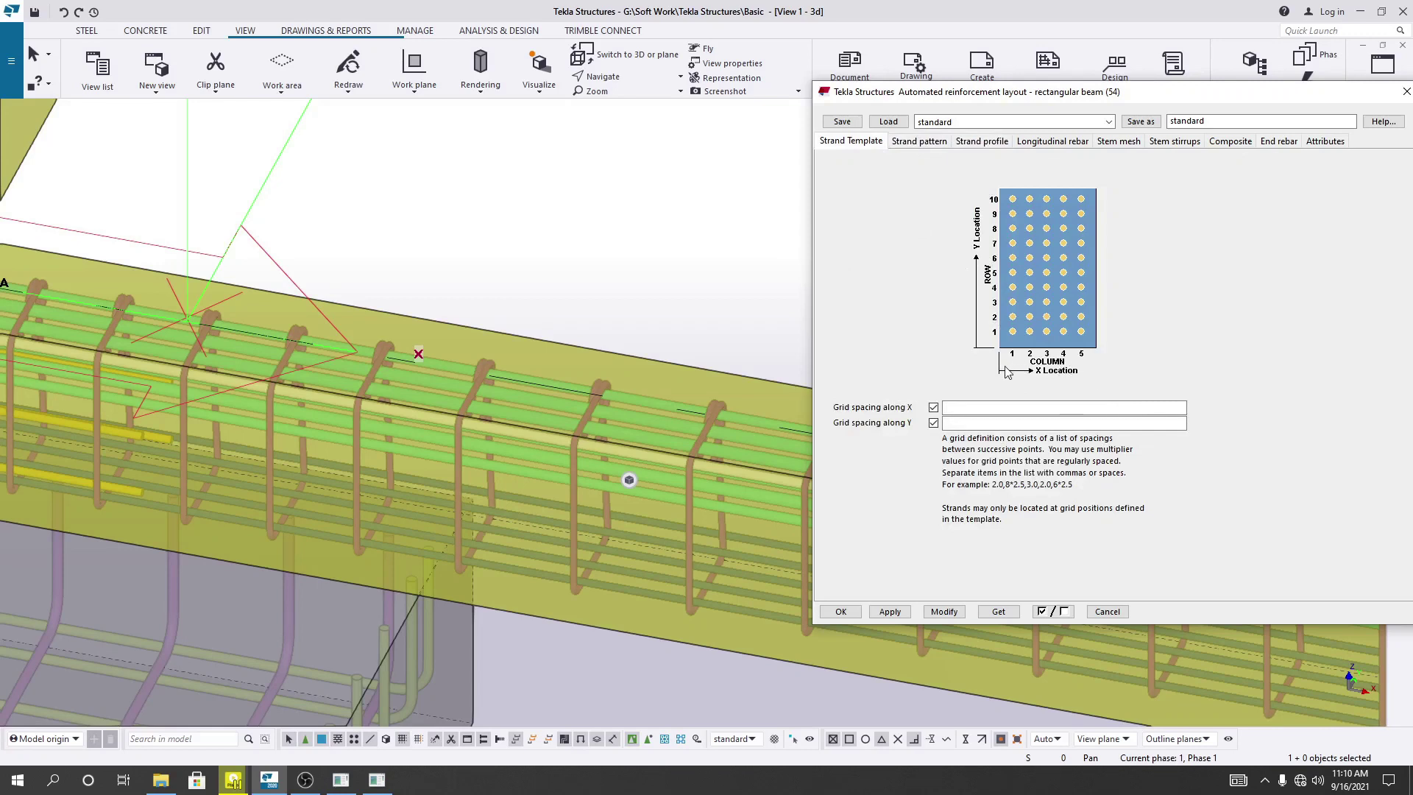
{"action": "left_click", "coordinate": [917, 143]}
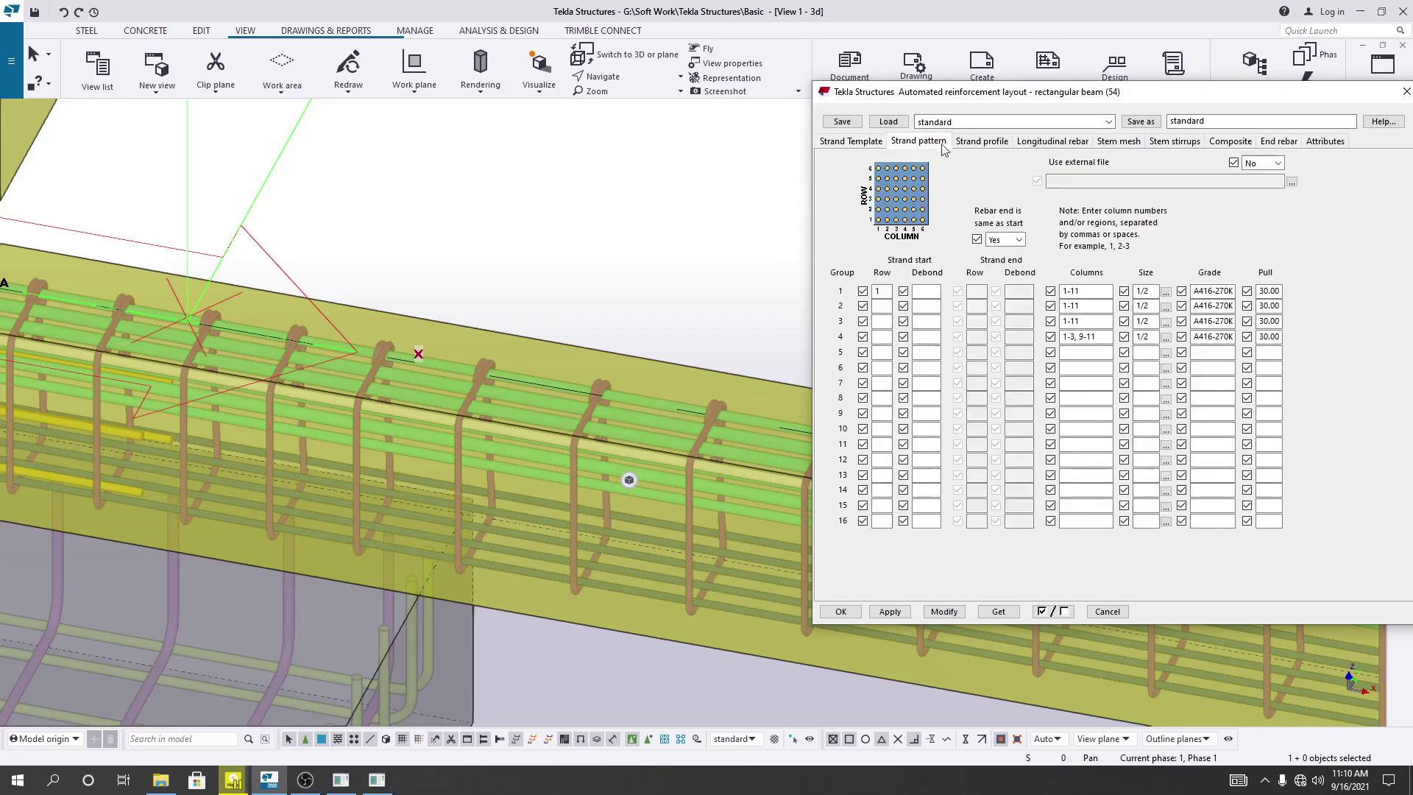
{"action": "left_click", "coordinate": [986, 144]}
{"action": "left_click", "coordinate": [1020, 143]}
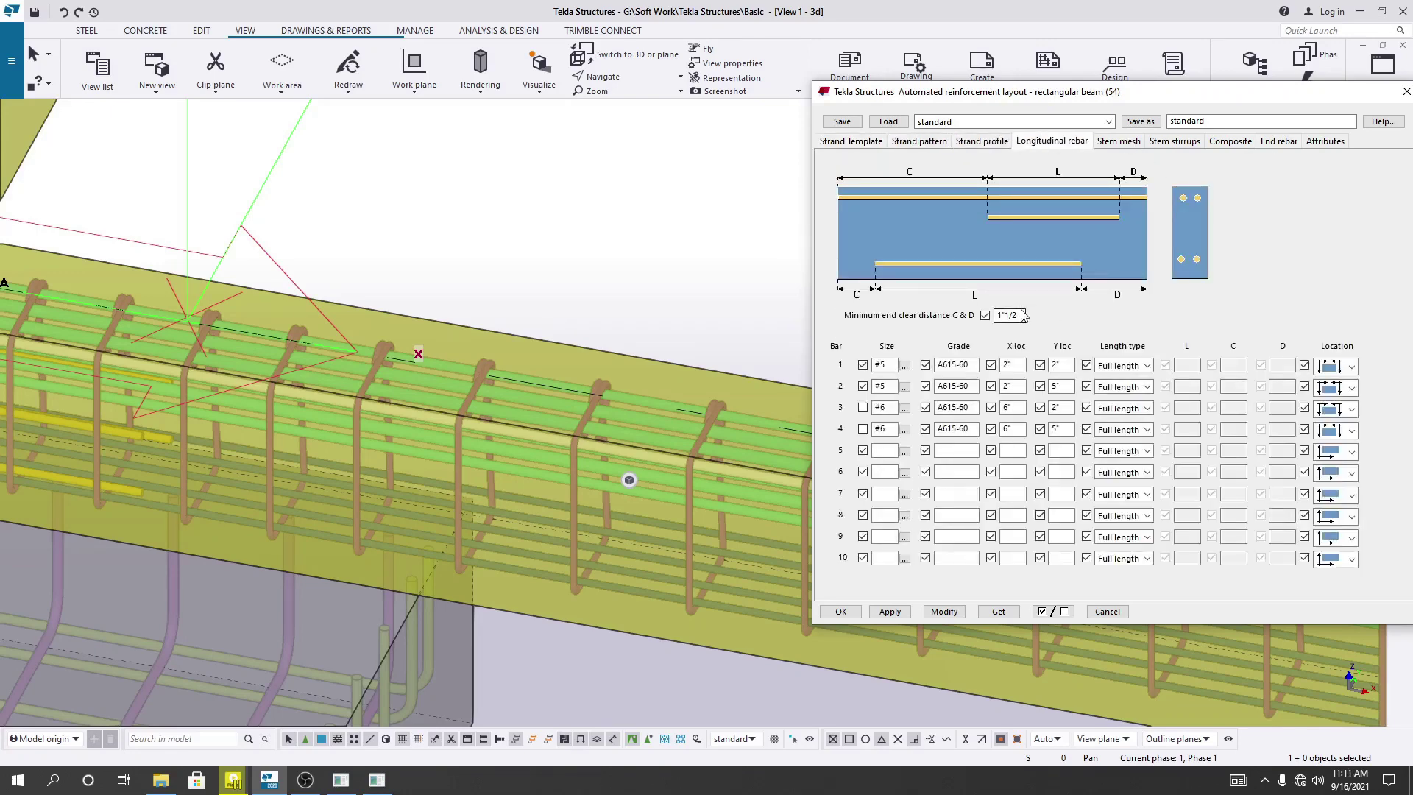
Step: Check the size and Y location values of longitudinal bars 3 and 4, and move the layout dialog over the middle of the model view
{"action": "left_click", "coordinate": [955, 452]}
{"action": "left_click", "coordinate": [889, 429]}
{"action": "left_click", "coordinate": [1062, 408]}
{"action": "left_click", "coordinate": [1067, 429]}
{"action": "left_click_drag", "start_coordinate": [1024, 95], "coordinate": [628, 168]}
{"action": "left_click_drag", "start_coordinate": [839, 178], "coordinate": [845, 148]}
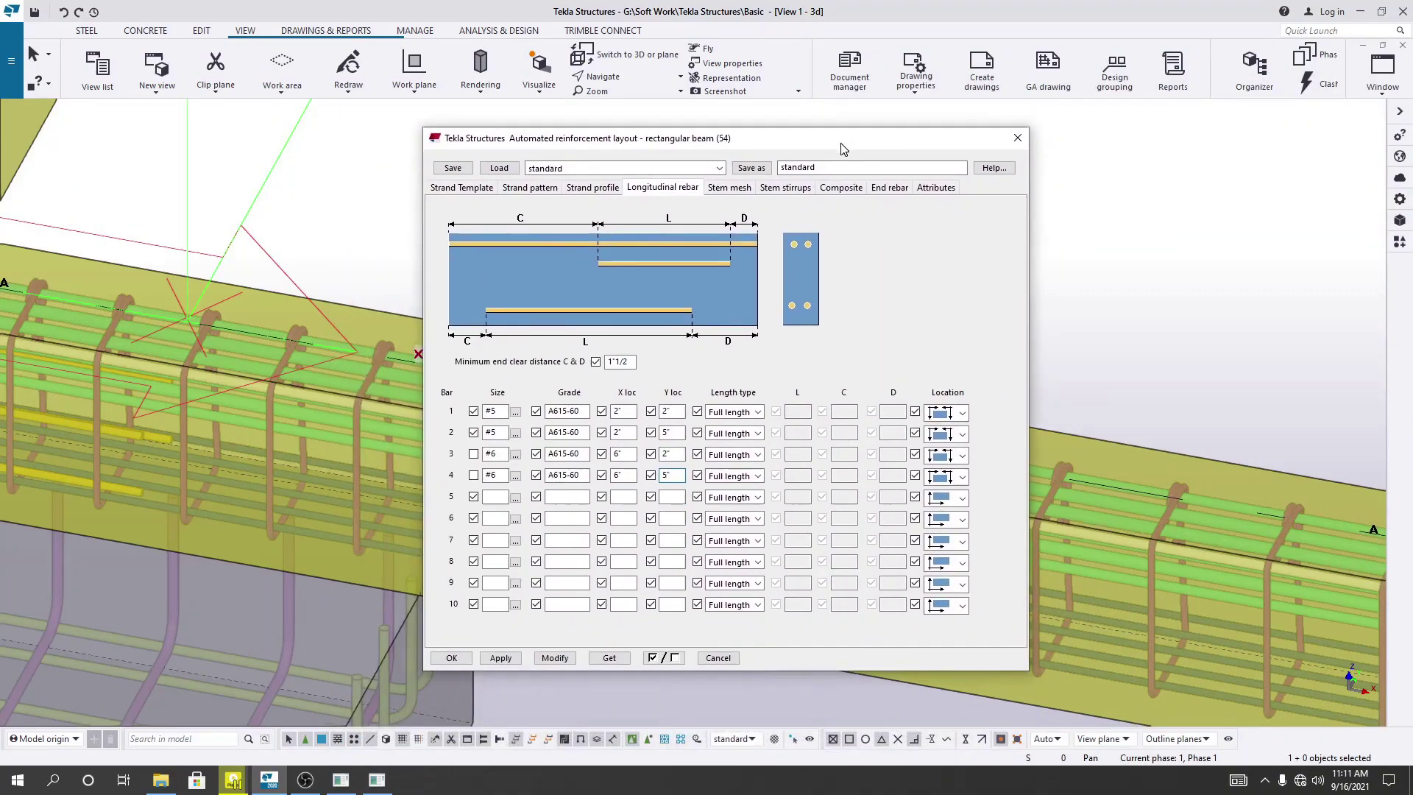